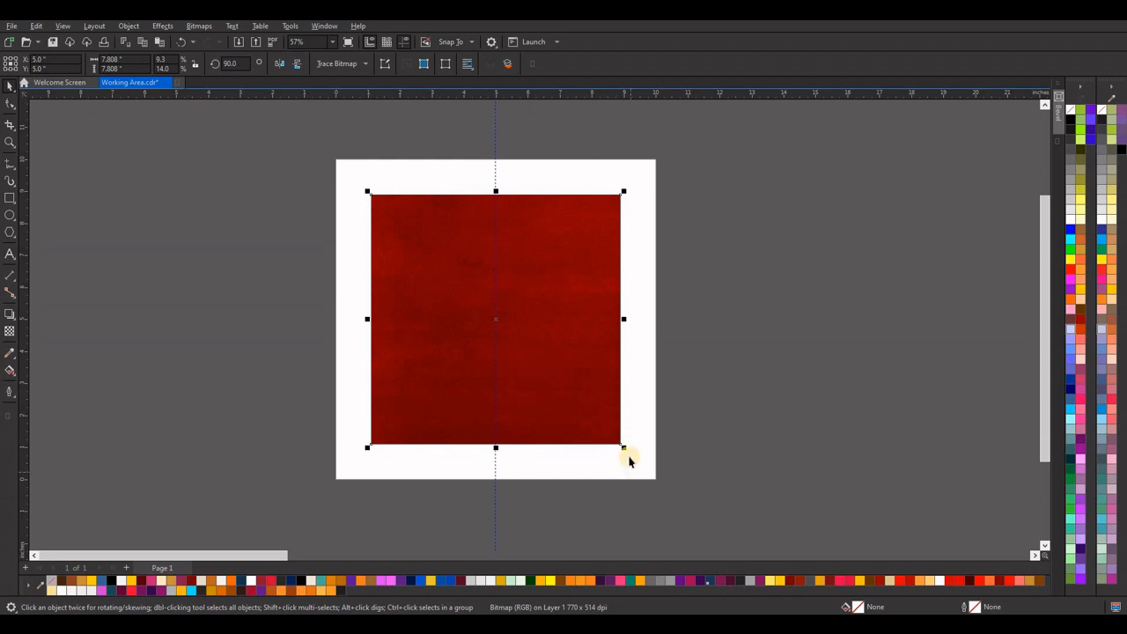
Enlarge the red texture bitmap to about 10.6 inches square and move it beside the page, clear of its right edge.
{"action": "left_click_drag", "start_coordinate": [629, 456], "coordinate": [670, 493]}
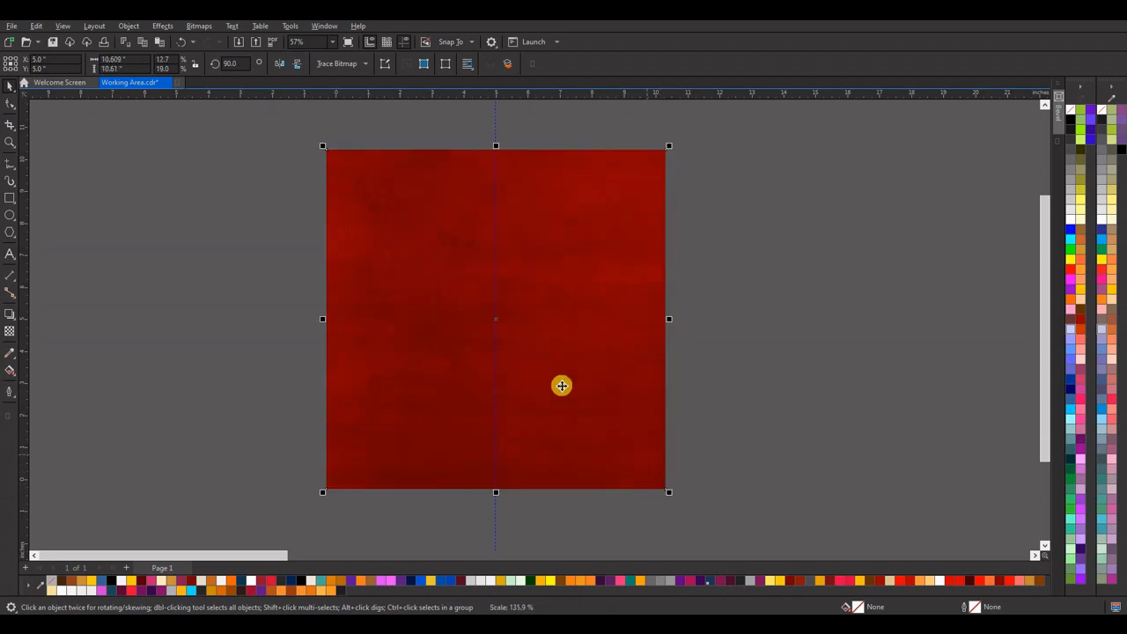
{"action": "left_click_drag", "start_coordinate": [561, 385], "coordinate": [851, 391]}
{"action": "left_click_drag", "start_coordinate": [701, 359], "coordinate": [768, 361]}
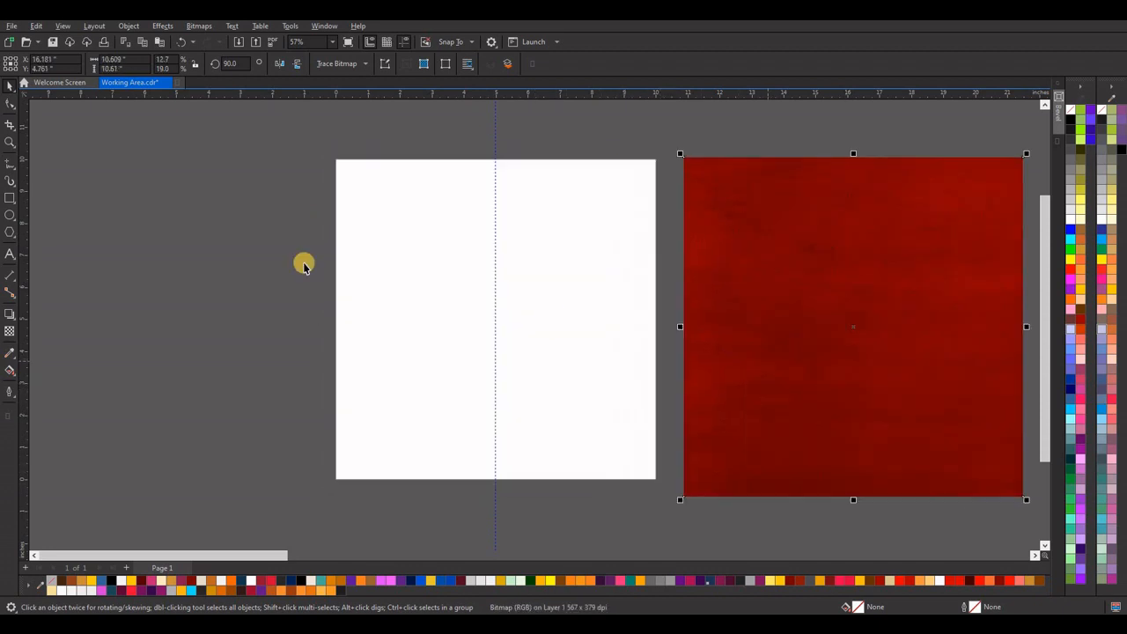
Draw a 10 by 10 inch rectangle that exactly covers the page.
{"action": "left_click", "coordinate": [10, 198]}
{"action": "left_click_drag", "start_coordinate": [335, 160], "coordinate": [657, 479]}
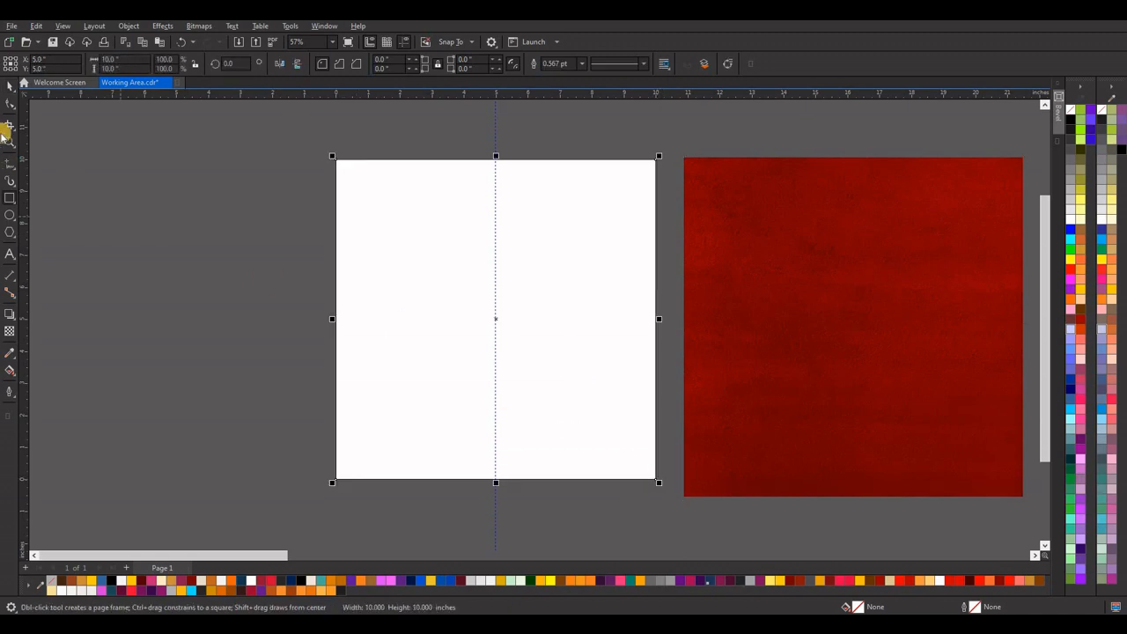
{"action": "left_click", "coordinate": [10, 85]}
Centre the red texture bitmap on the page and PowerClip it inside the page-sized rectangle.
{"action": "left_click", "coordinate": [736, 211]}
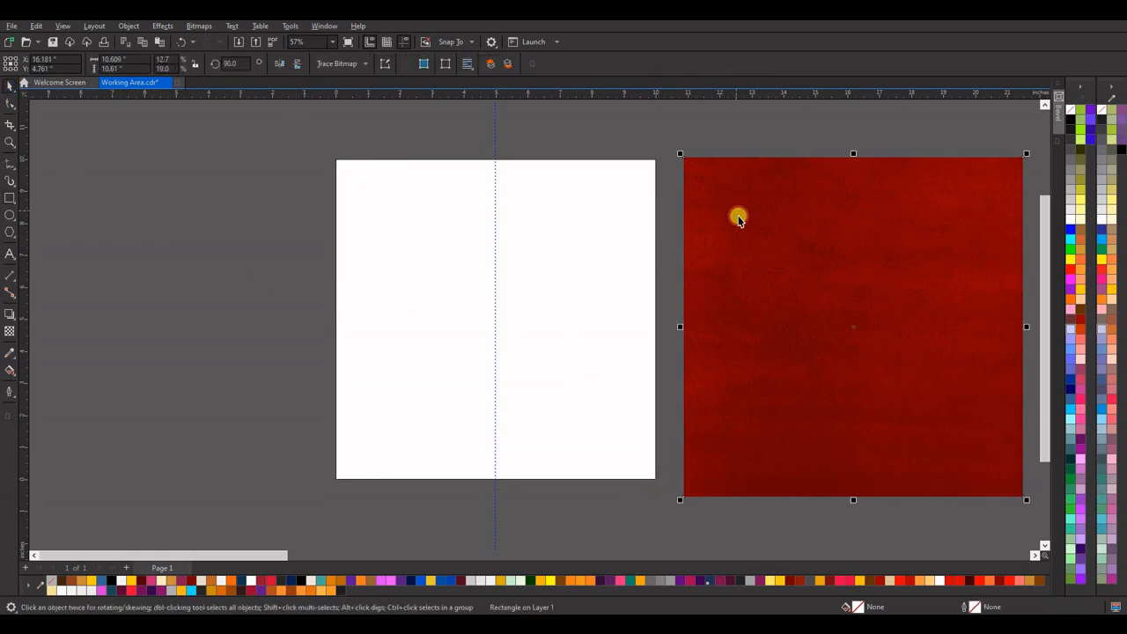
{"action": "key", "text": "p"}
{"action": "right_click", "coordinate": [642, 155]}
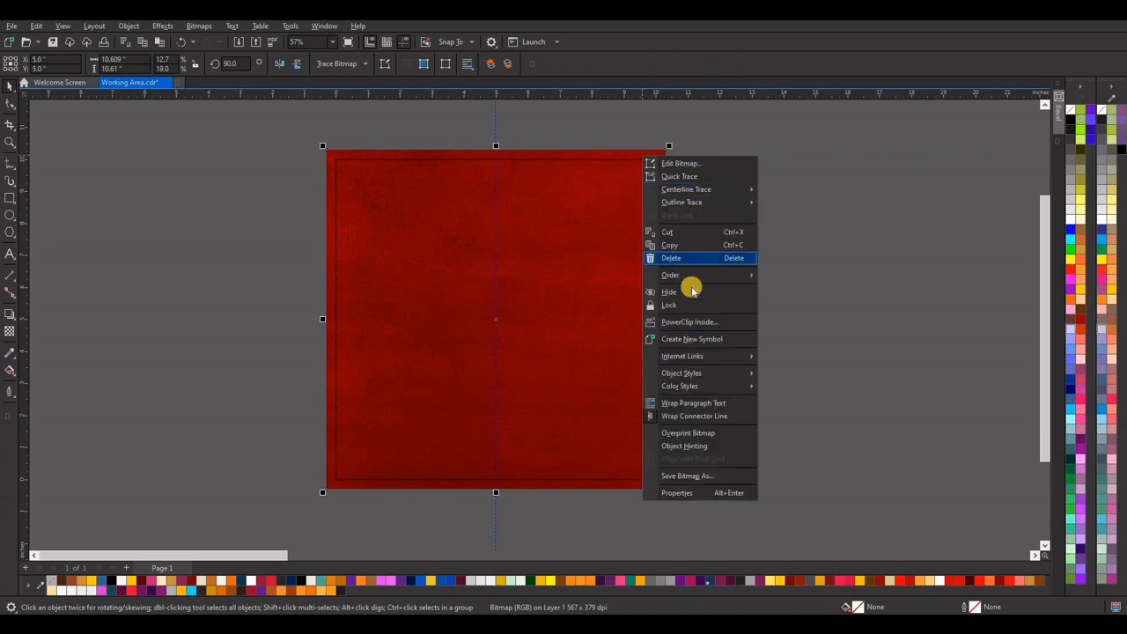
{"action": "left_click", "coordinate": [709, 319]}
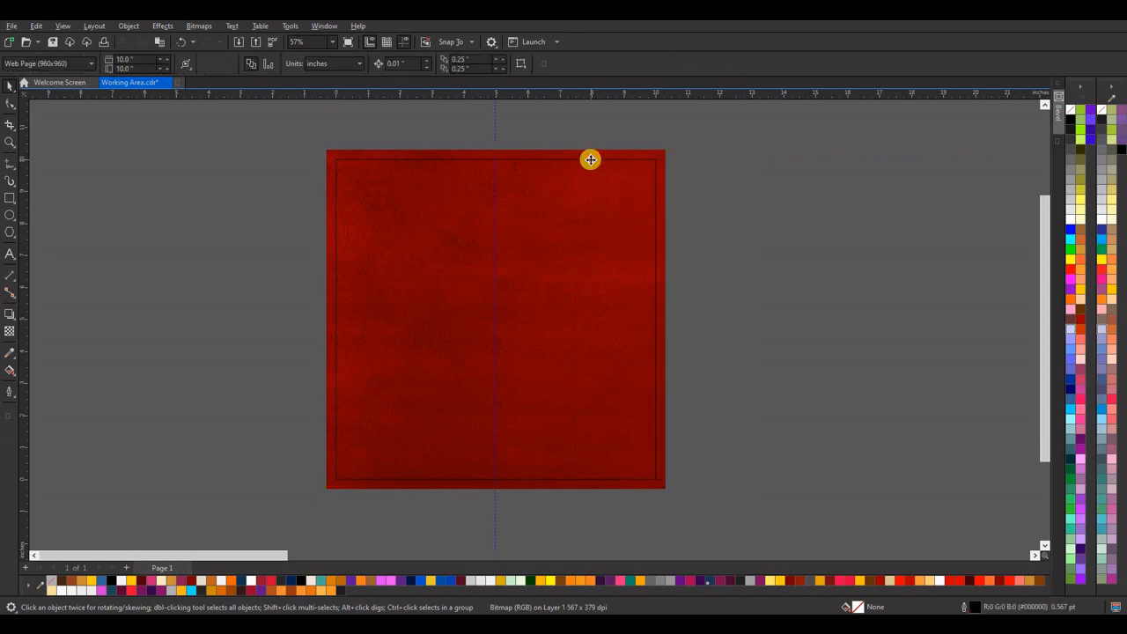
{"action": "left_click", "coordinate": [590, 160]}
Remove the outline of the red PowerClip background and lock it in place.
{"action": "right_click", "coordinate": [572, 183]}
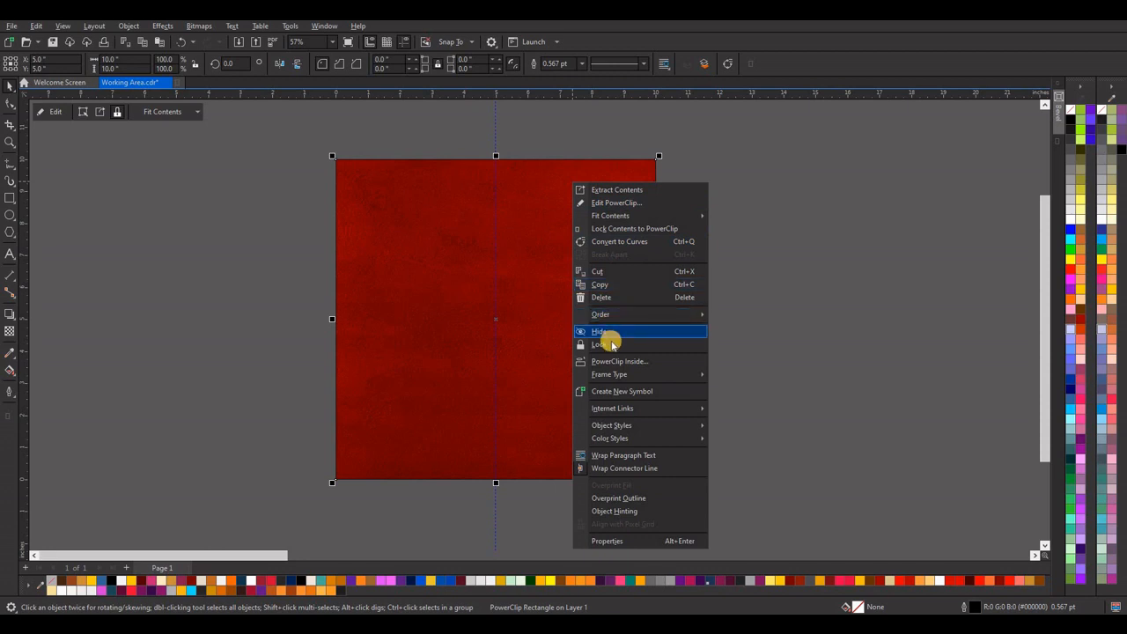
{"action": "left_click", "coordinate": [607, 331]}
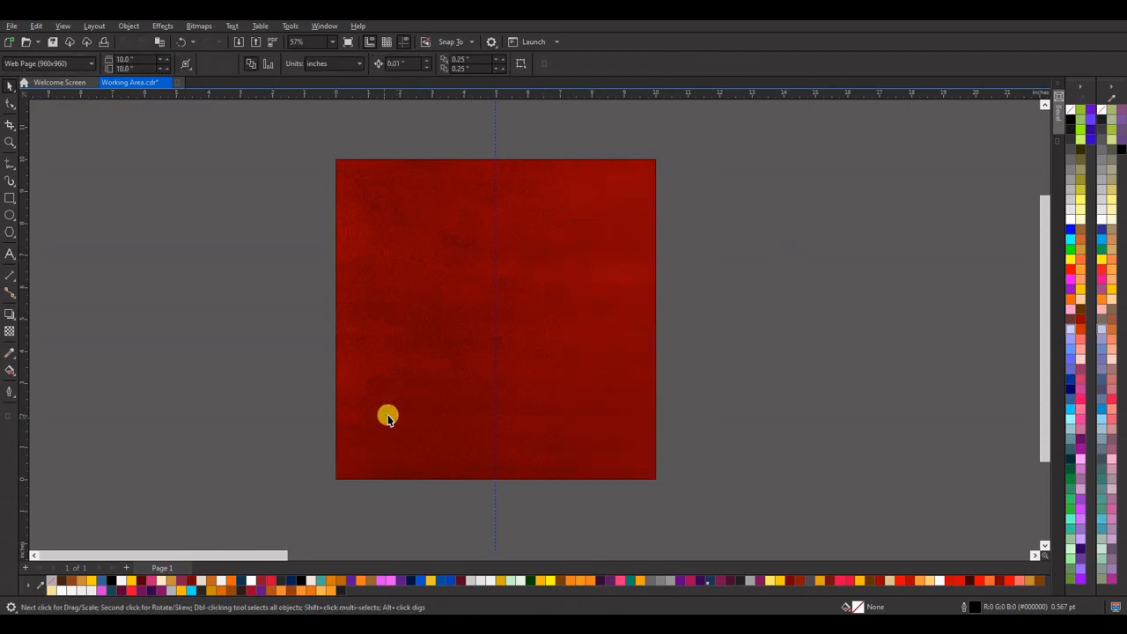
{"action": "left_click", "coordinate": [375, 168]}
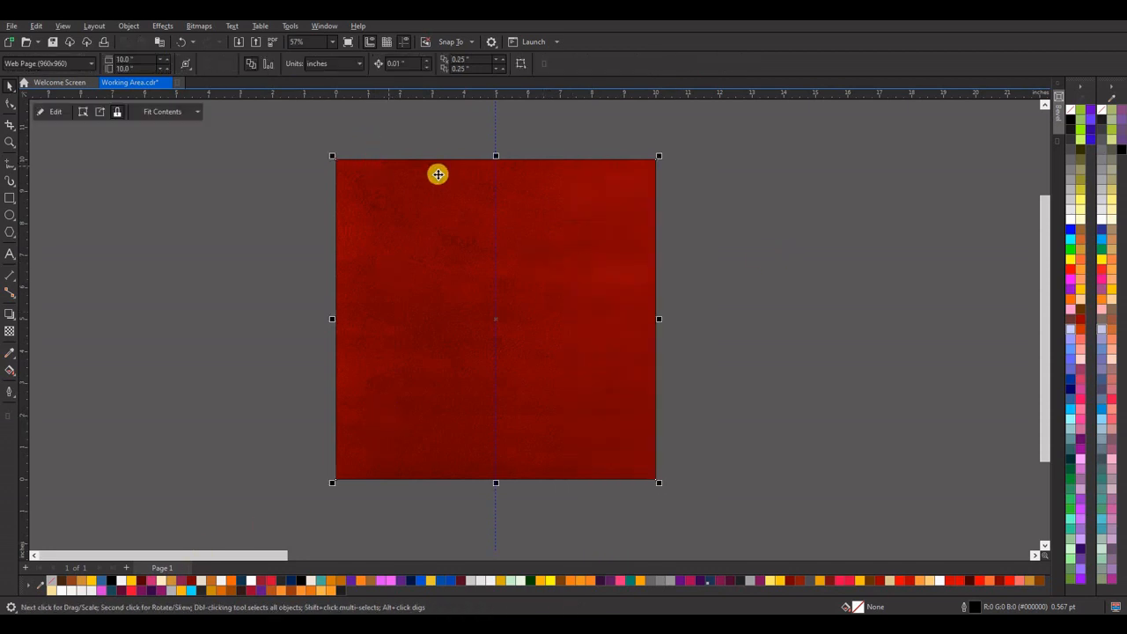
{"action": "left_click", "coordinate": [438, 174]}
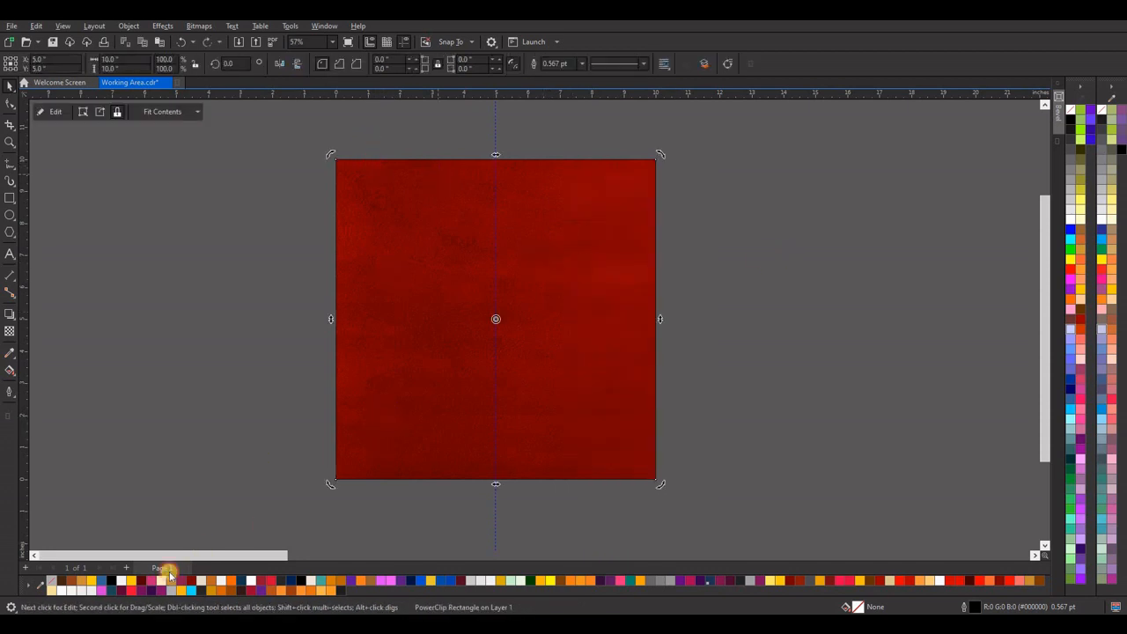
{"action": "right_click", "coordinate": [564, 244]}
{"action": "left_click", "coordinate": [634, 407]}
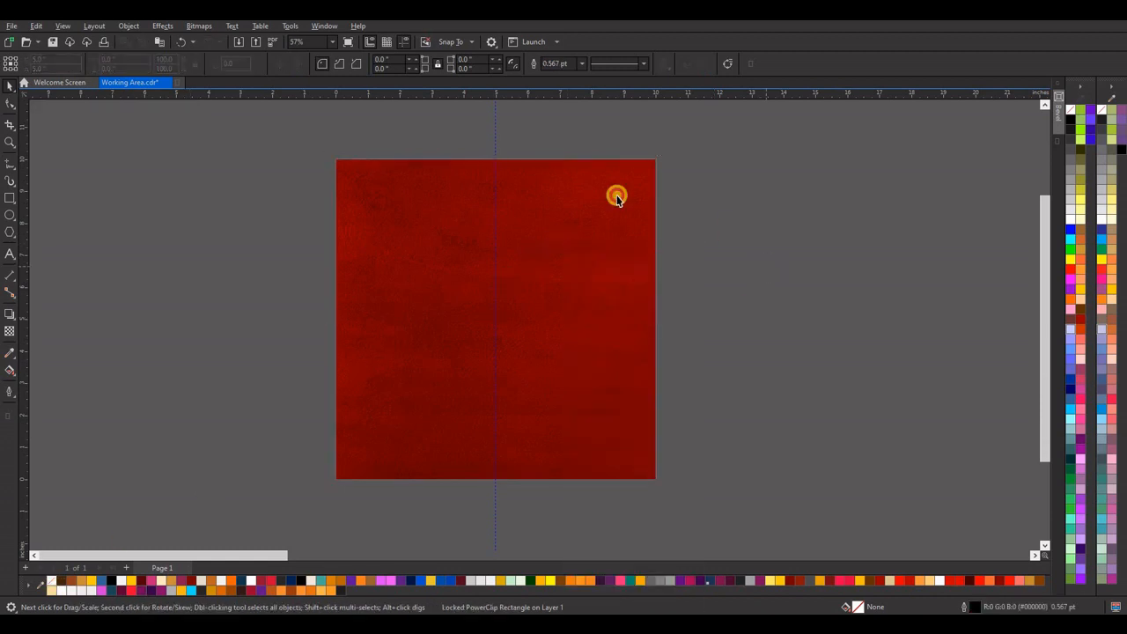
Draw a thin horizontal rectangle about 7.58 by 0.58 inches near the upper edge of the red background.
{"action": "left_click", "coordinate": [508, 130]}
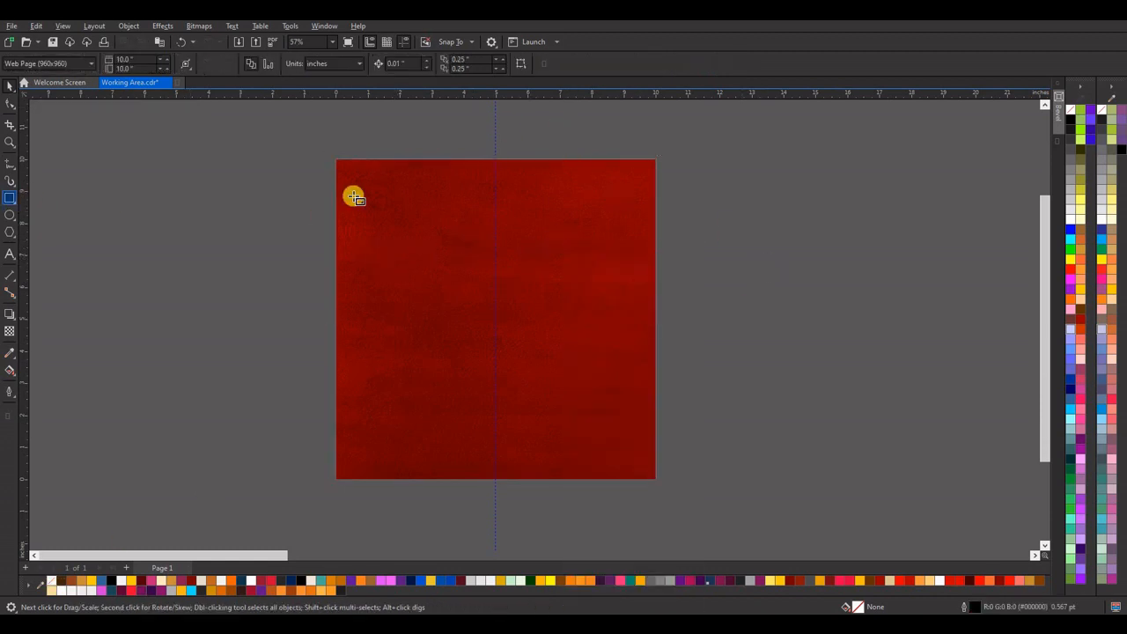
{"action": "left_click_drag", "start_coordinate": [375, 185], "coordinate": [605, 203]}
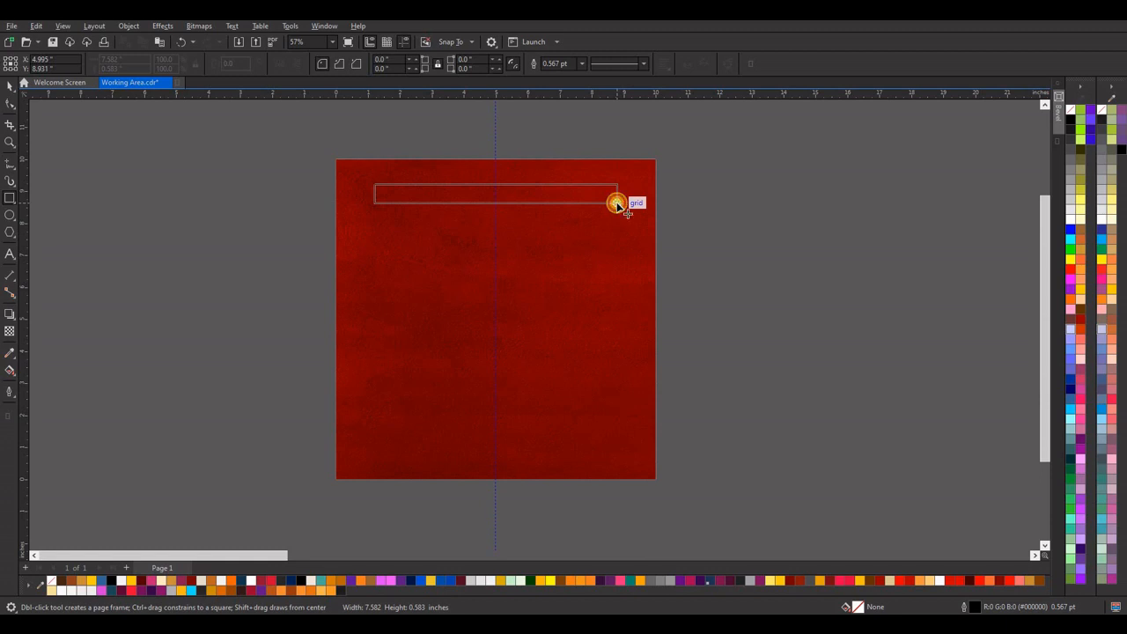
{"action": "left_click_drag", "start_coordinate": [617, 204], "coordinate": [619, 203]}
{"action": "left_click", "coordinate": [5, 85]}
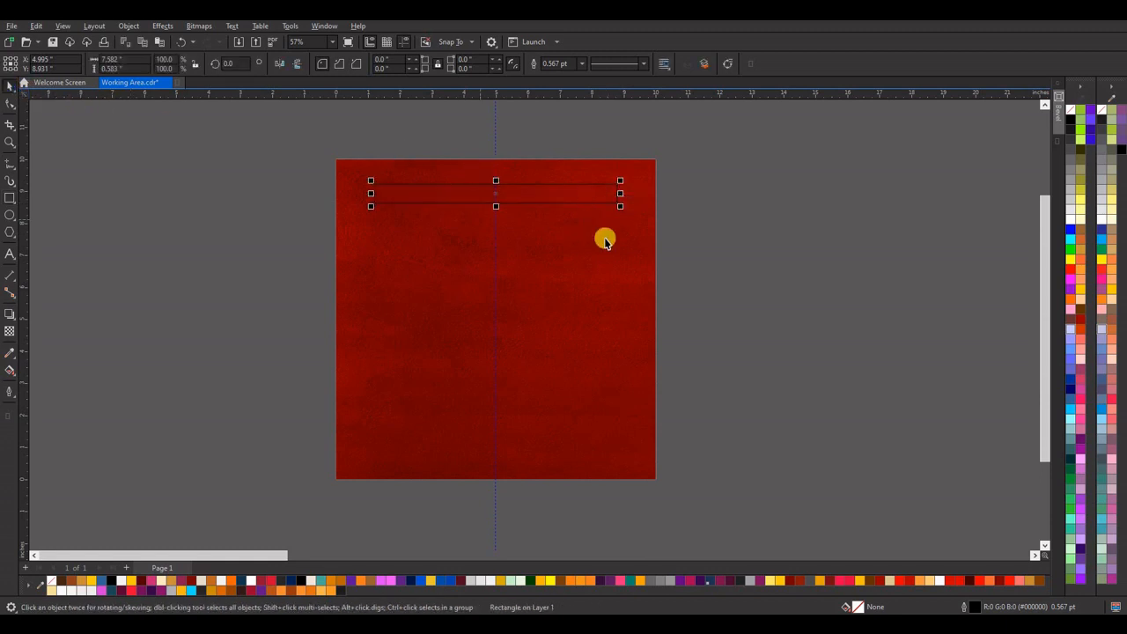
Move the thin rectangle off the page into the empty area to the left of the red background.
{"action": "scroll", "coordinate": [554, 224], "scroll_direction": "down", "scroll_amount": 2}
{"action": "scroll", "coordinate": [554, 203], "scroll_direction": "up", "scroll_amount": 4}
{"action": "scroll", "coordinate": [559, 217], "scroll_direction": "down", "scroll_amount": 1}
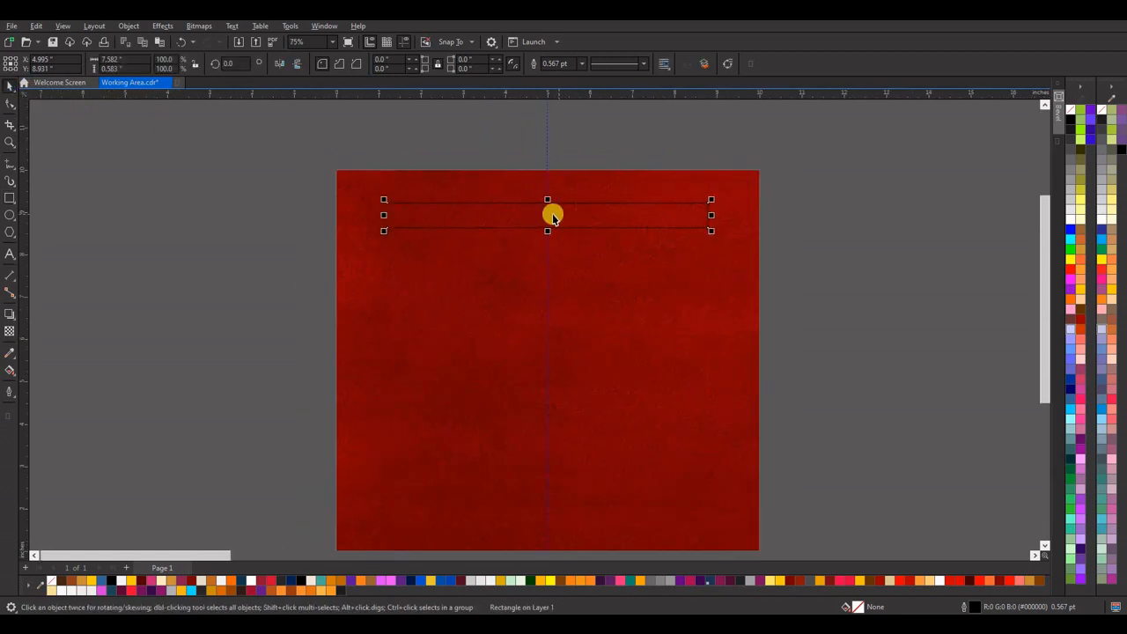
{"action": "left_click_drag", "start_coordinate": [542, 215], "coordinate": [167, 268]}
{"action": "scroll", "coordinate": [611, 258], "scroll_direction": "down", "scroll_amount": 4}
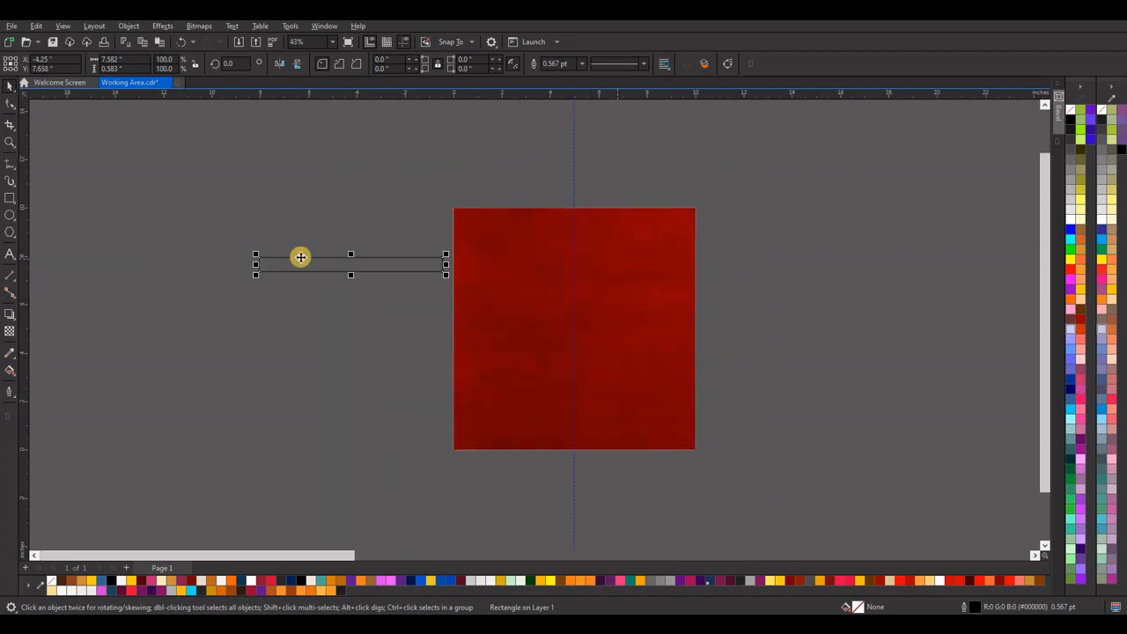
{"action": "scroll", "coordinate": [290, 256], "scroll_direction": "up", "scroll_amount": 3}
{"action": "scroll", "coordinate": [374, 287], "scroll_direction": "up", "scroll_amount": 4}
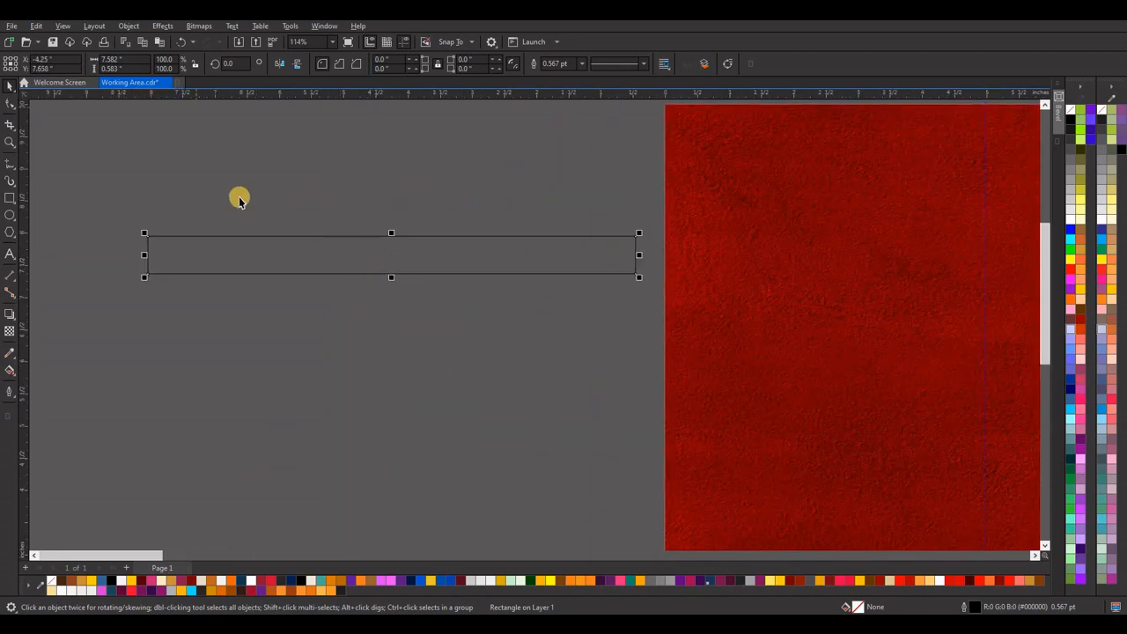
Fill the bar with orange #E57414, remove its outline, and apply a vertical fountain fill with that orange at both ends.
{"action": "left_click", "coordinate": [307, 591]}
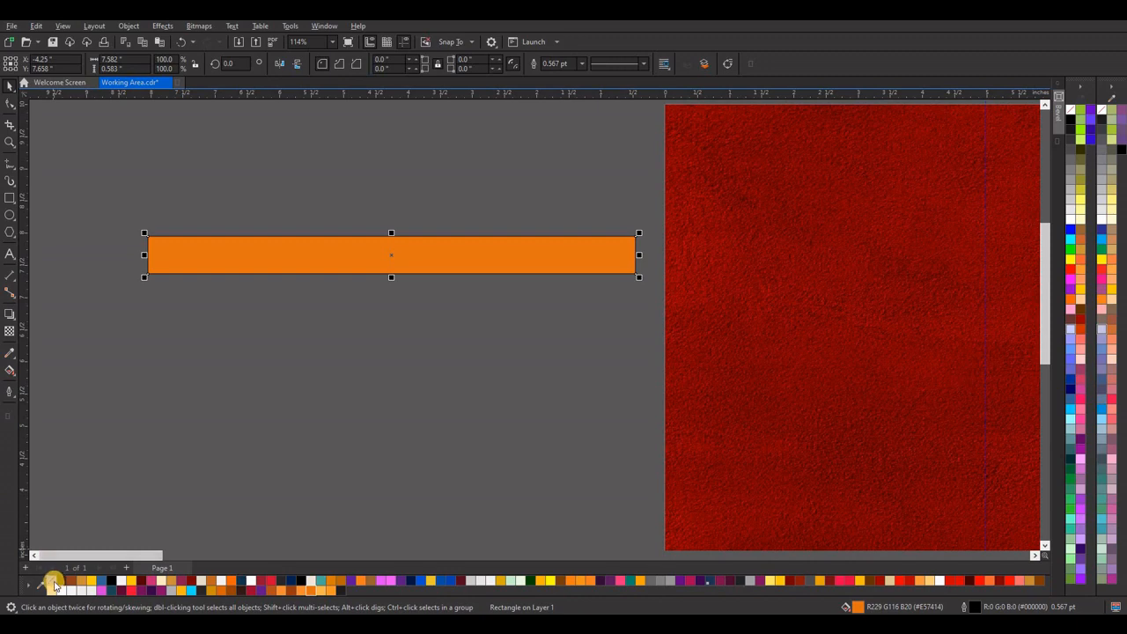
{"action": "left_click", "coordinate": [10, 369]}
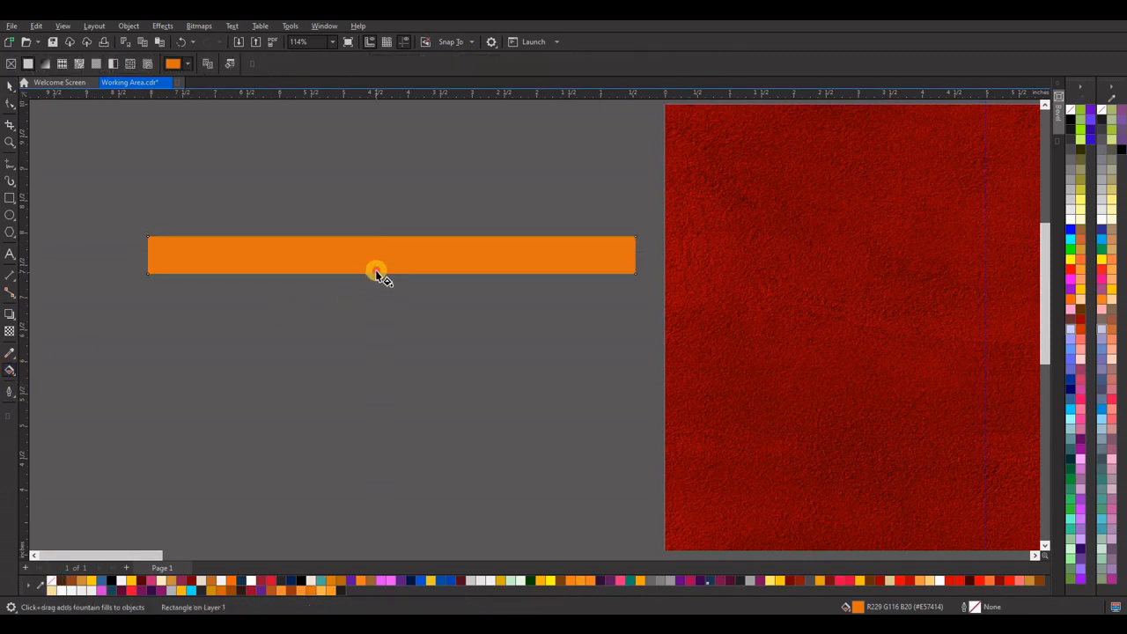
{"action": "left_click_drag", "start_coordinate": [376, 273], "coordinate": [376, 238]}
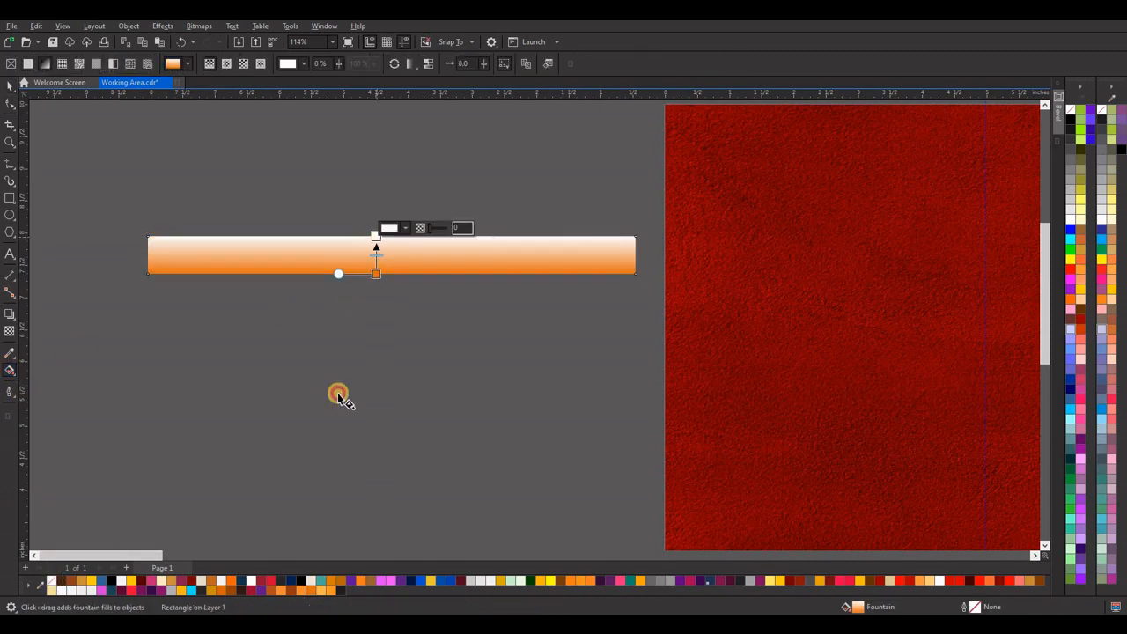
{"action": "left_click_drag", "start_coordinate": [313, 594], "coordinate": [346, 258]}
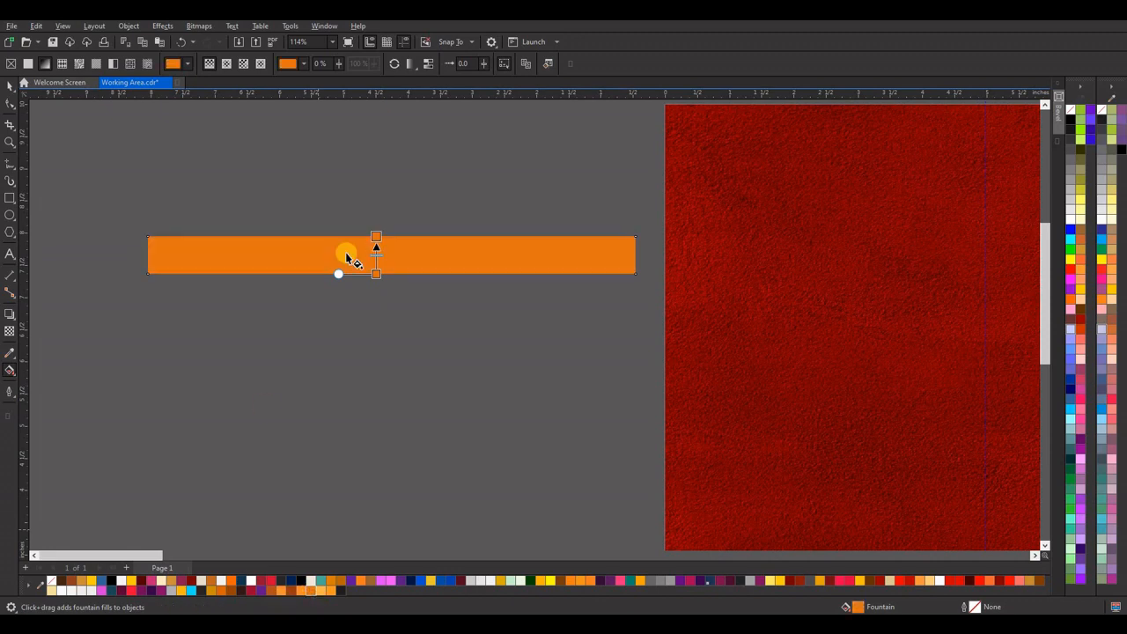
Add a lighter orange colour node at about 43% in the middle of the bar's fountain fill.
{"action": "double_click", "coordinate": [376, 258]}
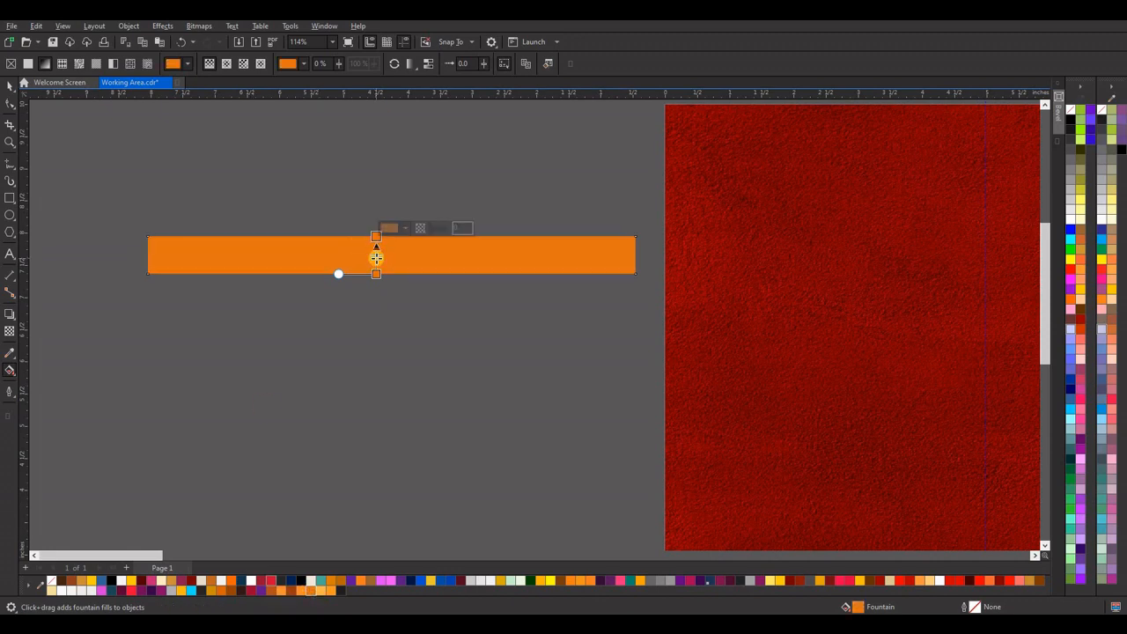
{"action": "scroll", "coordinate": [376, 258], "scroll_direction": "up", "scroll_amount": 4}
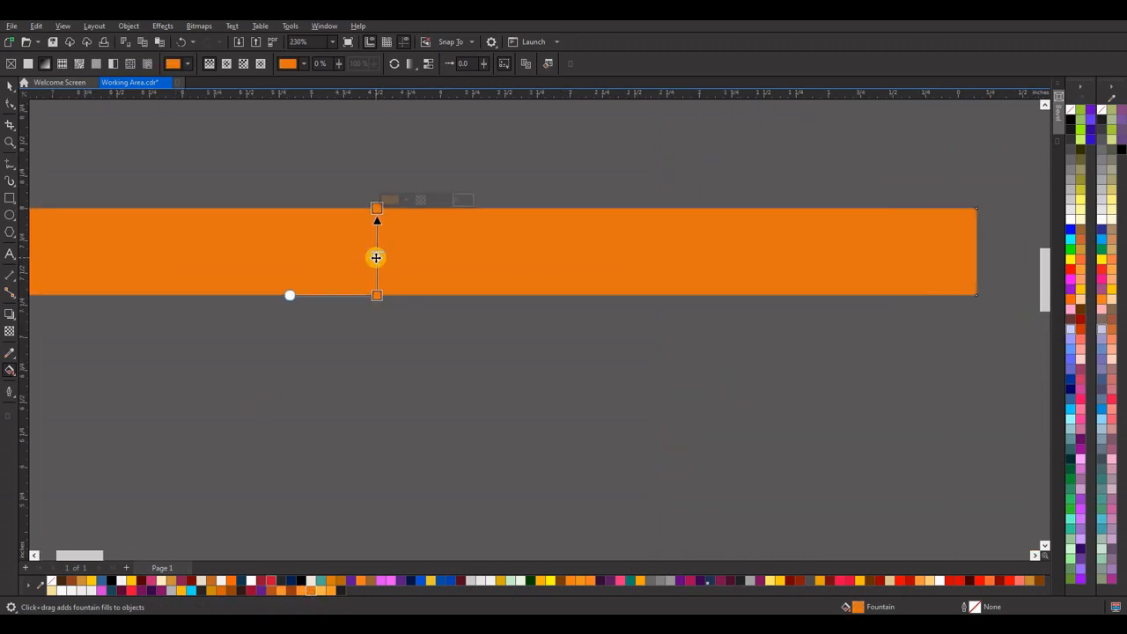
{"action": "left_click", "coordinate": [324, 585]}
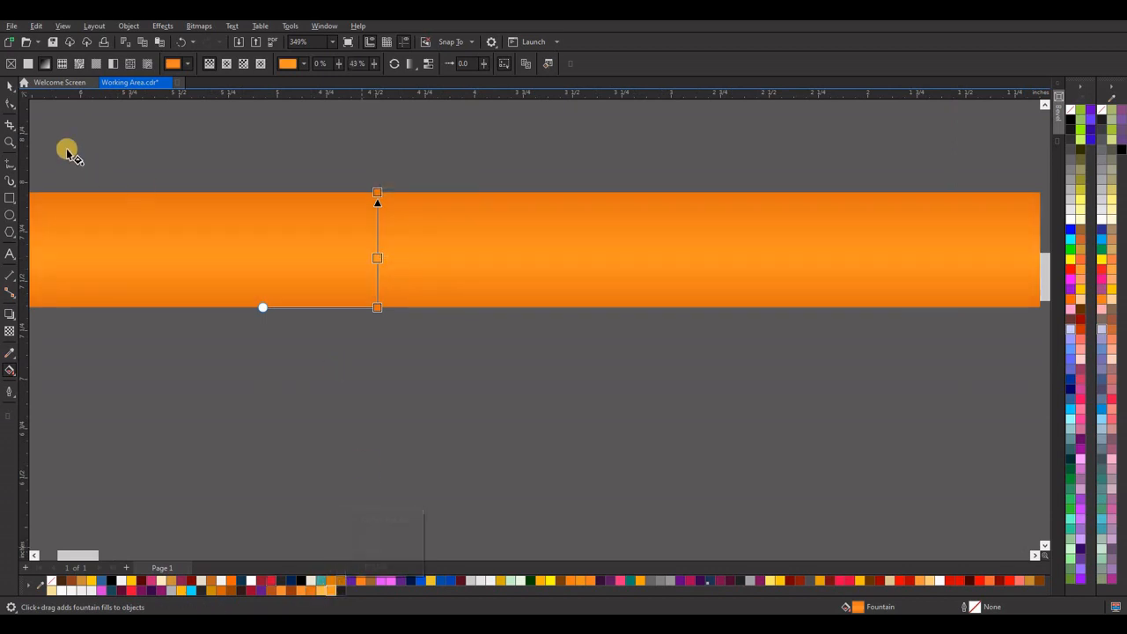
{"action": "left_click", "coordinate": [10, 86]}
{"action": "scroll", "coordinate": [405, 299], "scroll_direction": "down", "scroll_amount": 4}
{"action": "scroll", "coordinate": [406, 304], "scroll_direction": "up", "scroll_amount": 2}
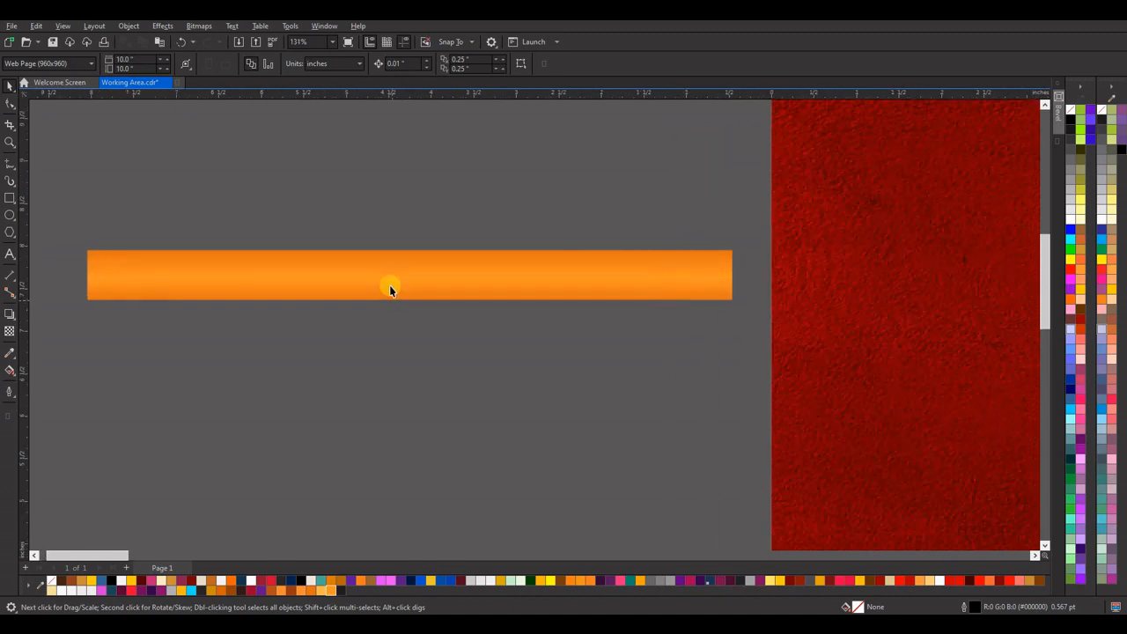
Shift the lighter middle node of the bar's fountain fill to the 48% position.
{"action": "left_click", "coordinate": [346, 274]}
{"action": "left_click", "coordinate": [12, 371]}
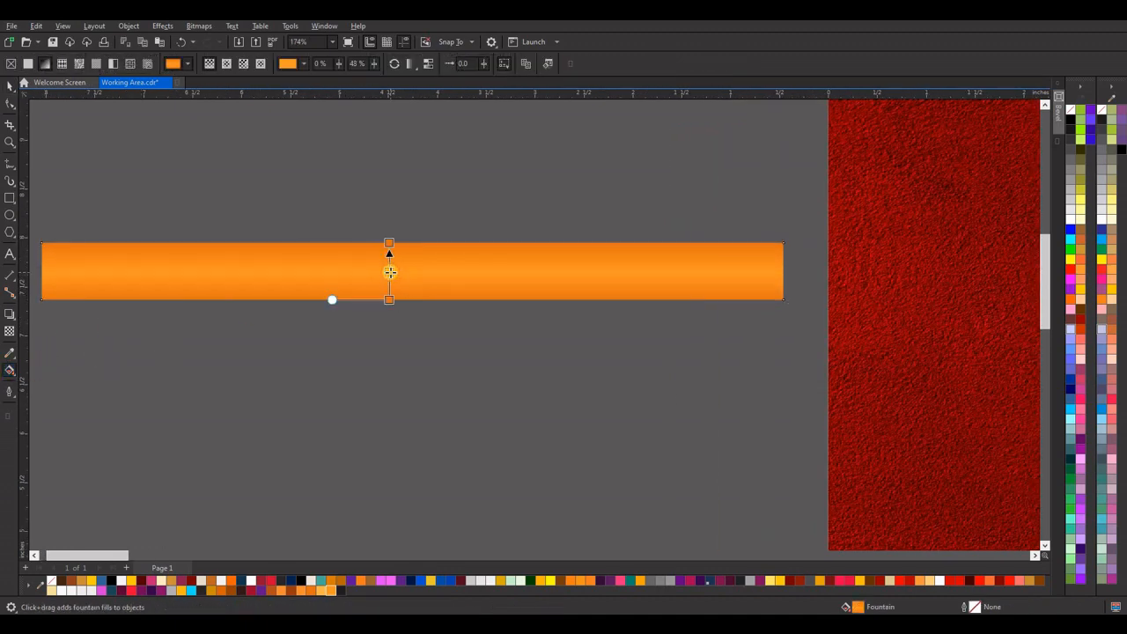
{"action": "left_click", "coordinate": [9, 85]}
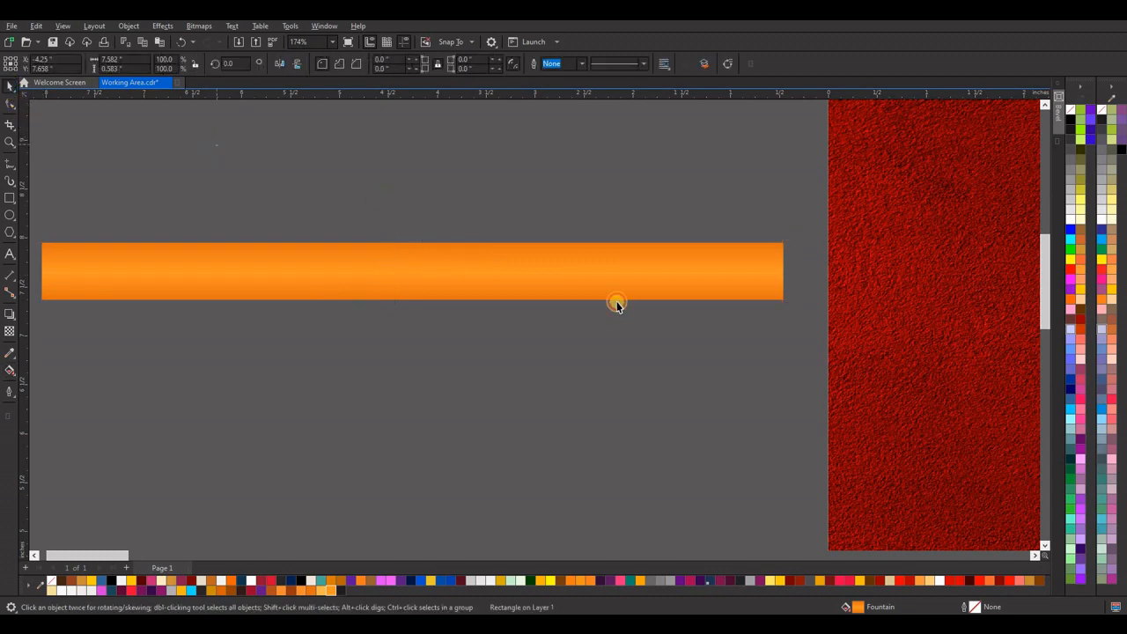
{"action": "left_click", "coordinate": [616, 305]}
Make a mirrored copy of the bar about 0.177 inches wide against its left end and fill it with brown #9A3B0D.
{"action": "scroll", "coordinate": [616, 305], "scroll_direction": "down", "scroll_amount": 3}
{"action": "scroll", "coordinate": [329, 274], "scroll_direction": "up", "scroll_amount": 3}
{"action": "left_click", "coordinate": [379, 306]}
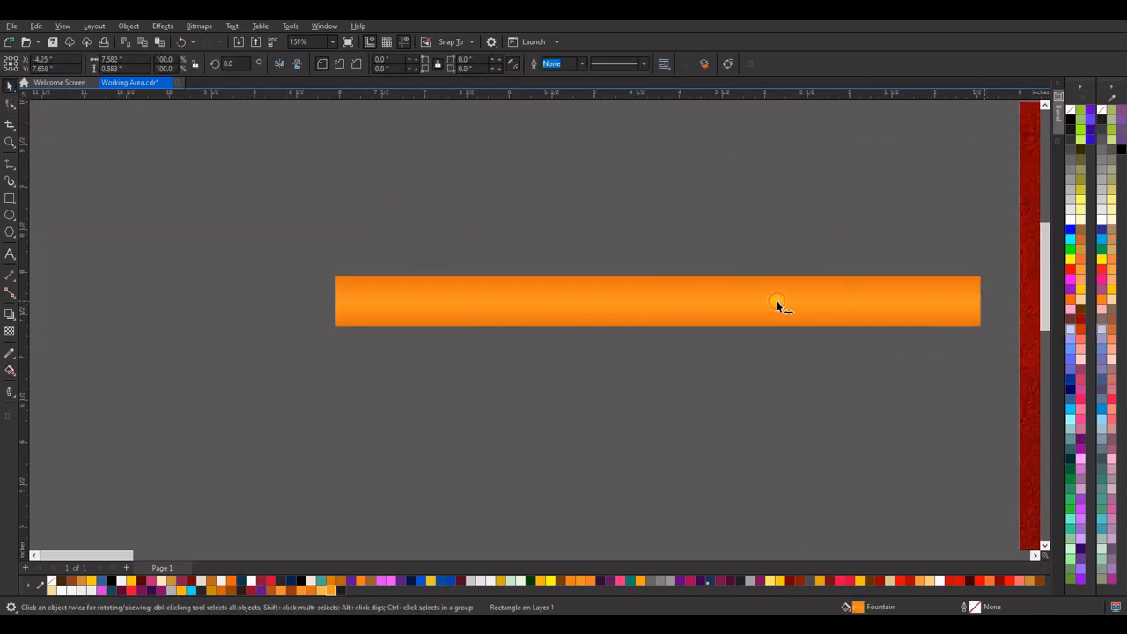
{"action": "left_click_drag", "start_coordinate": [779, 306], "coordinate": [323, 303]}
{"action": "scroll", "coordinate": [319, 304], "scroll_direction": "up", "scroll_amount": 2}
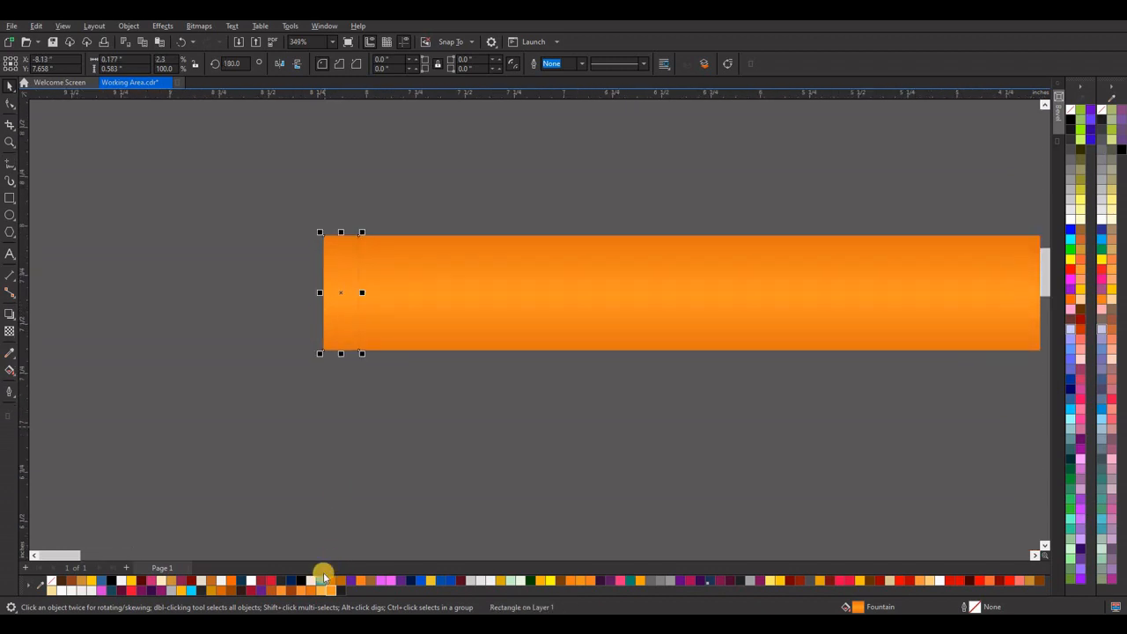
{"action": "scroll", "coordinate": [451, 343], "scroll_direction": "down", "scroll_amount": 4}
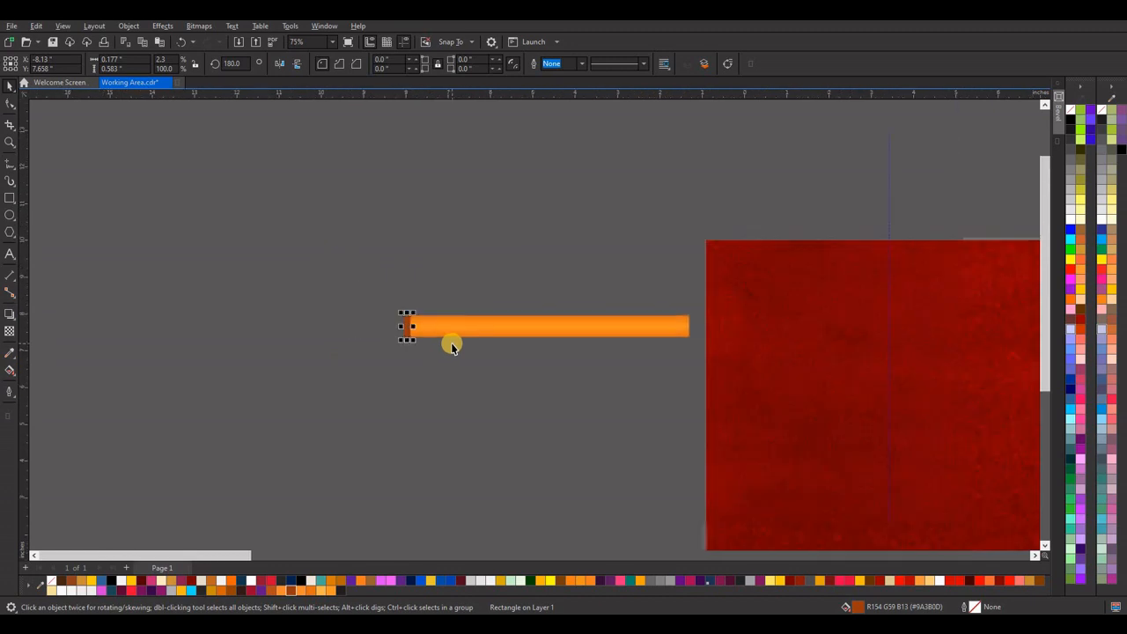
Apply a vertical fountain fill to the brown strip at the bar's left end, with brown #9A3B0D at both ends.
{"action": "scroll", "coordinate": [448, 339], "scroll_direction": "down", "scroll_amount": 1}
{"action": "scroll", "coordinate": [442, 335], "scroll_direction": "up", "scroll_amount": 5}
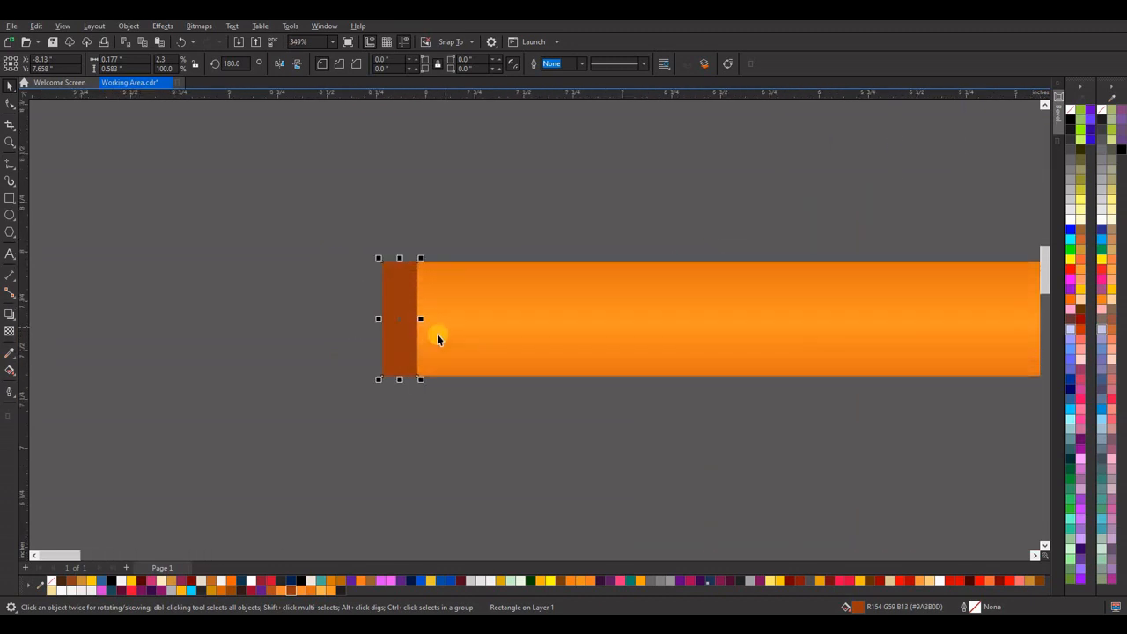
{"action": "scroll", "coordinate": [437, 340], "scroll_direction": "up", "scroll_amount": 1}
{"action": "left_click", "coordinate": [10, 369]}
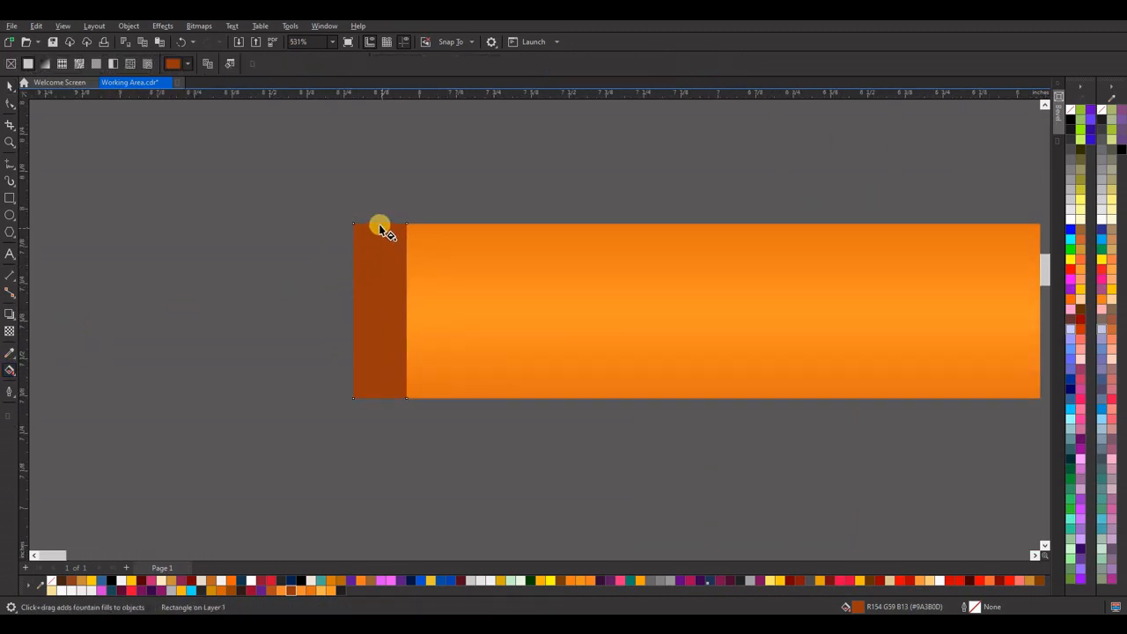
{"action": "left_click_drag", "start_coordinate": [380, 225], "coordinate": [379, 398]}
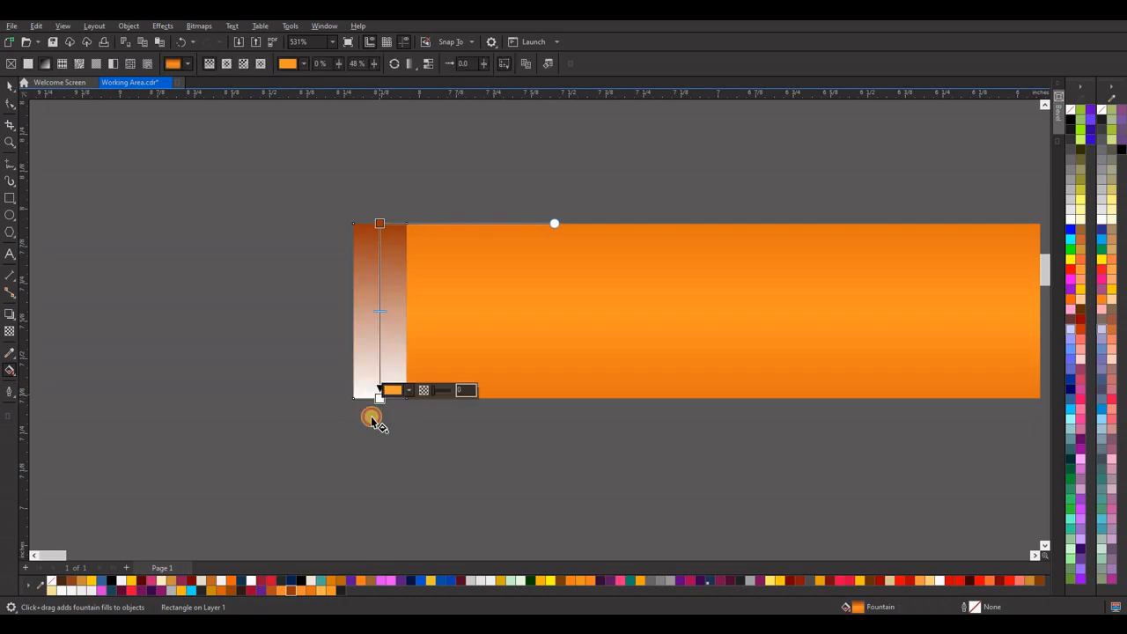
{"action": "left_click_drag", "start_coordinate": [292, 592], "coordinate": [380, 398]}
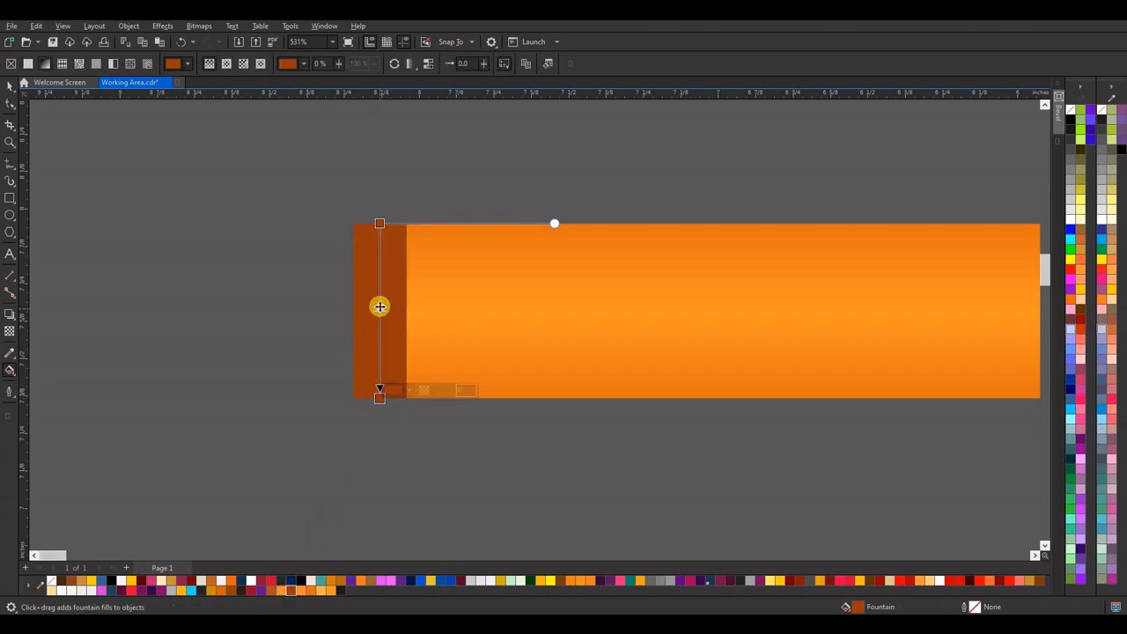
Add a light orange colour node at 47% in the brown strip's vertical fountain fill.
{"action": "left_click_drag", "start_coordinate": [380, 306], "coordinate": [380, 306]}
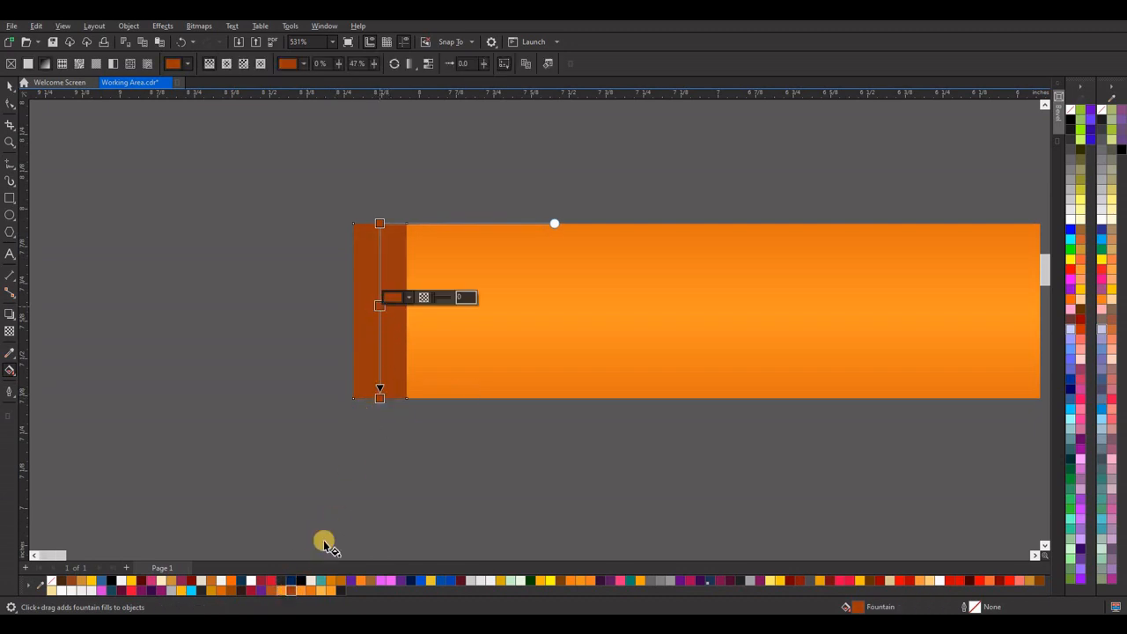
{"action": "left_click", "coordinate": [302, 593]}
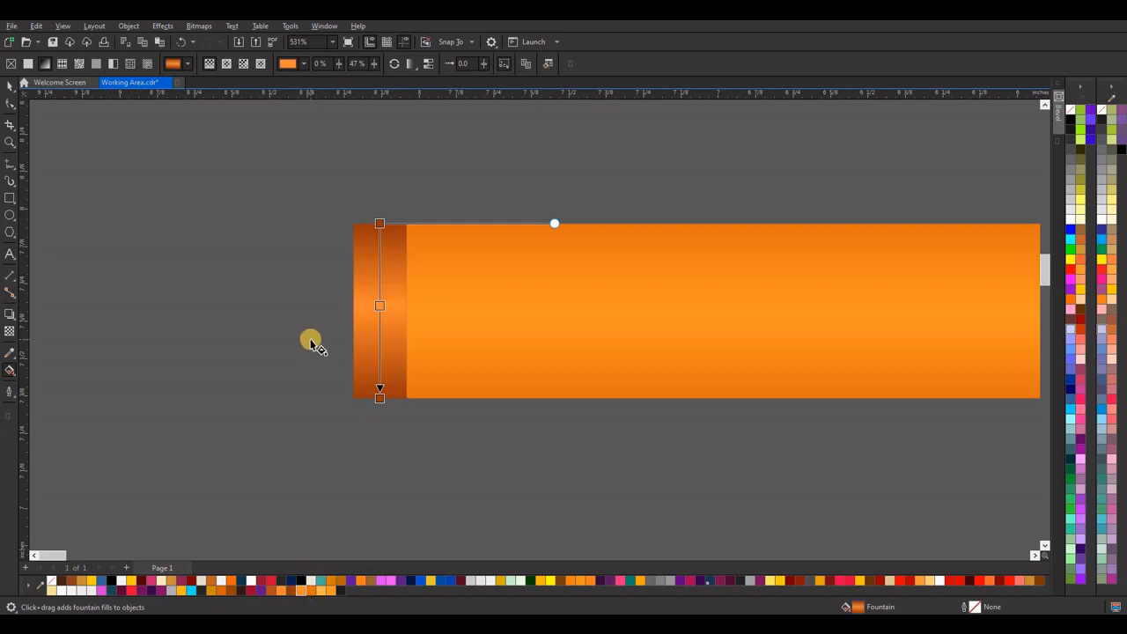
{"action": "left_click", "coordinate": [10, 86]}
{"action": "left_click", "coordinate": [148, 263]}
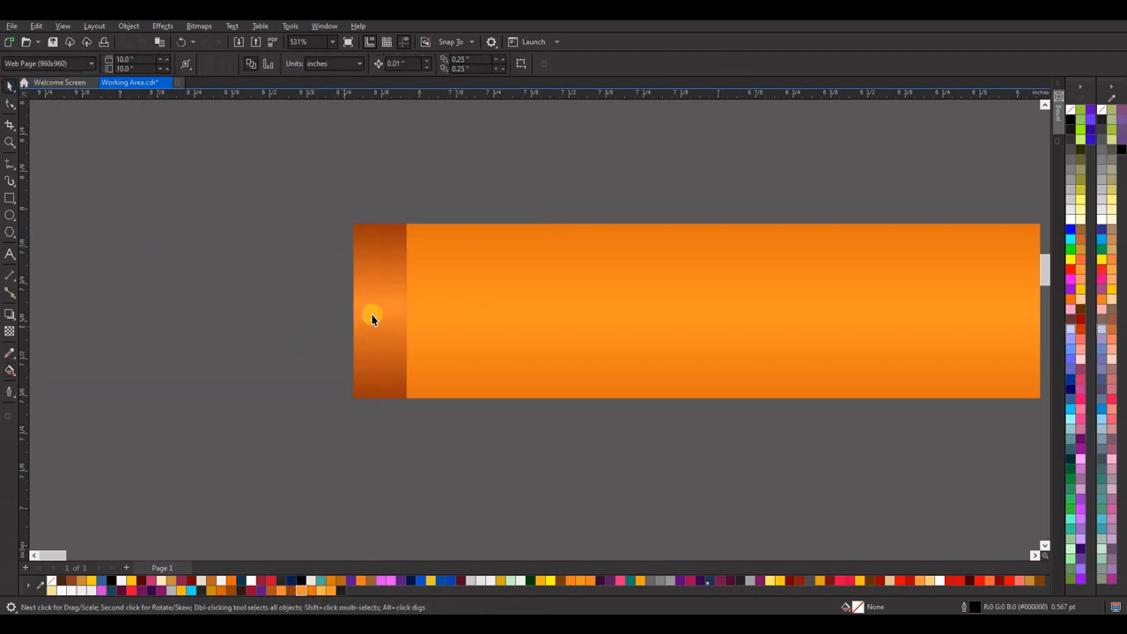
Duplicate the shaded strip against its left side, about 0.236 inches wide, and fill the copy with solid brown #9A3B0D.
{"action": "left_click", "coordinate": [372, 314]}
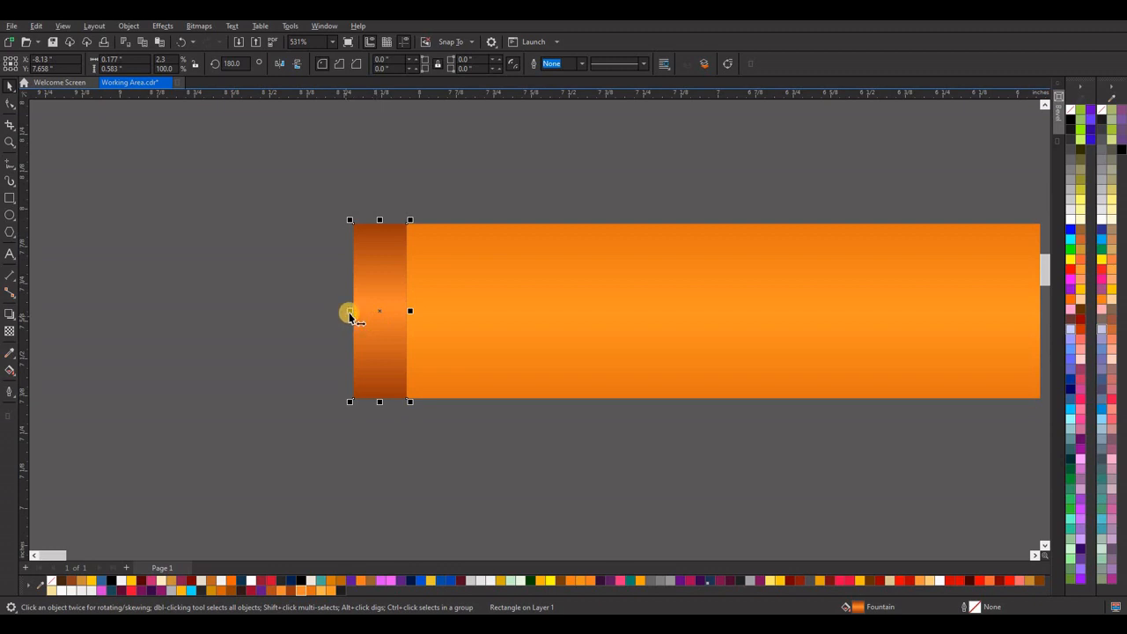
{"action": "left_click_drag", "start_coordinate": [337, 314], "coordinate": [276, 333]}
{"action": "left_click_drag", "start_coordinate": [408, 314], "coordinate": [356, 324]}
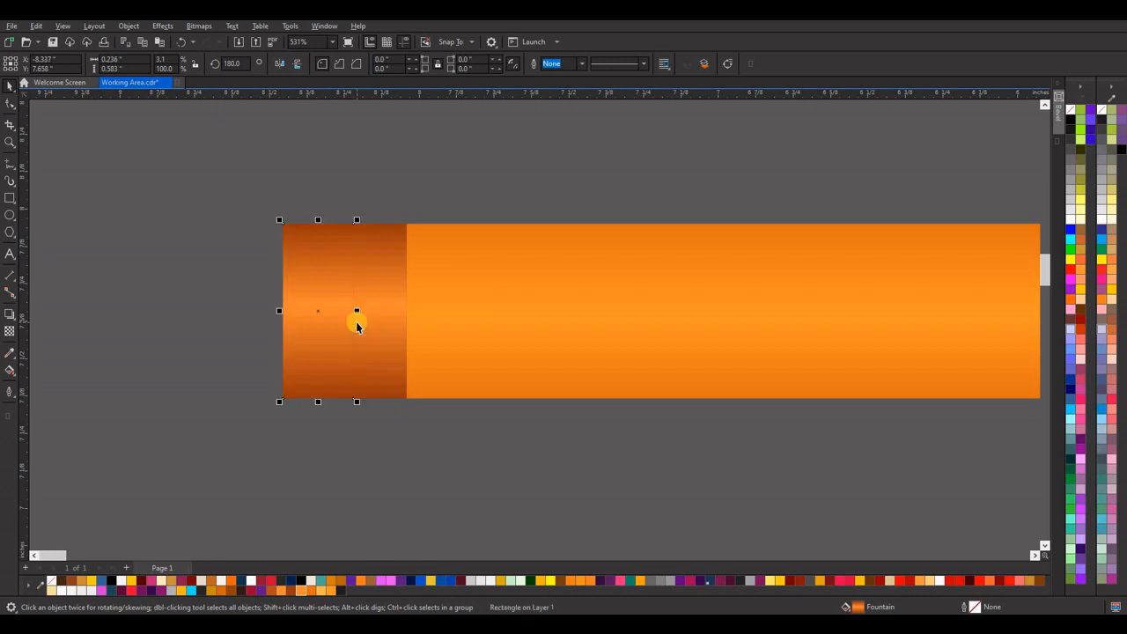
{"action": "left_click", "coordinate": [287, 591]}
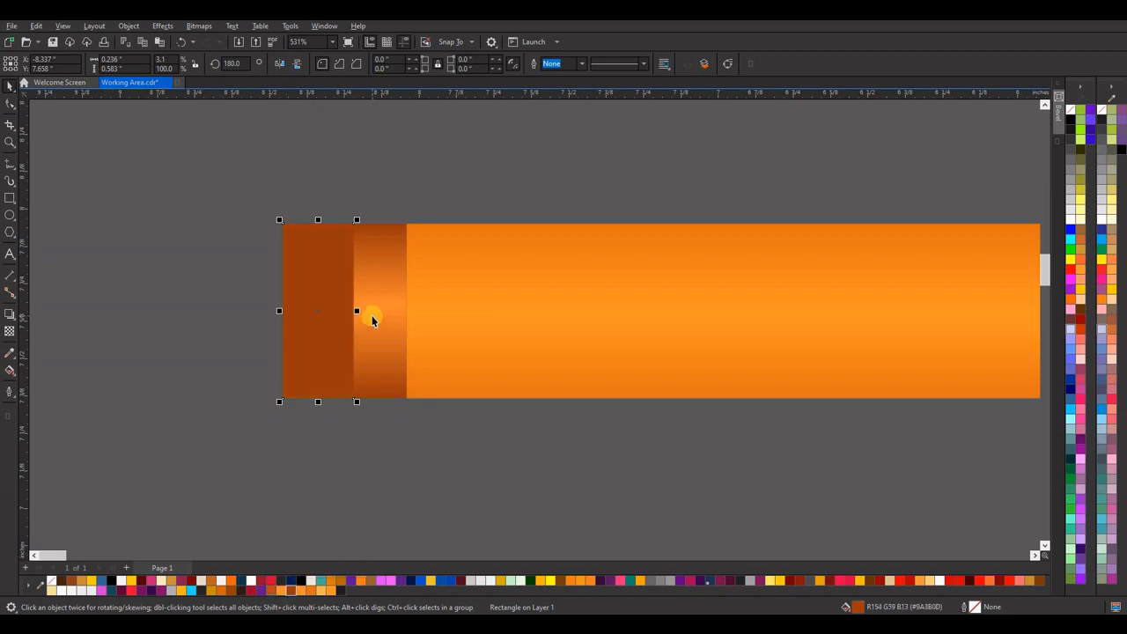
Resize the solid brown strip to about 0.289 by 0.494 inches and place it behind the shaded strip.
{"action": "scroll", "coordinate": [372, 315], "scroll_direction": "down", "scroll_amount": 4}
{"action": "scroll", "coordinate": [352, 296], "scroll_direction": "up", "scroll_amount": 3}
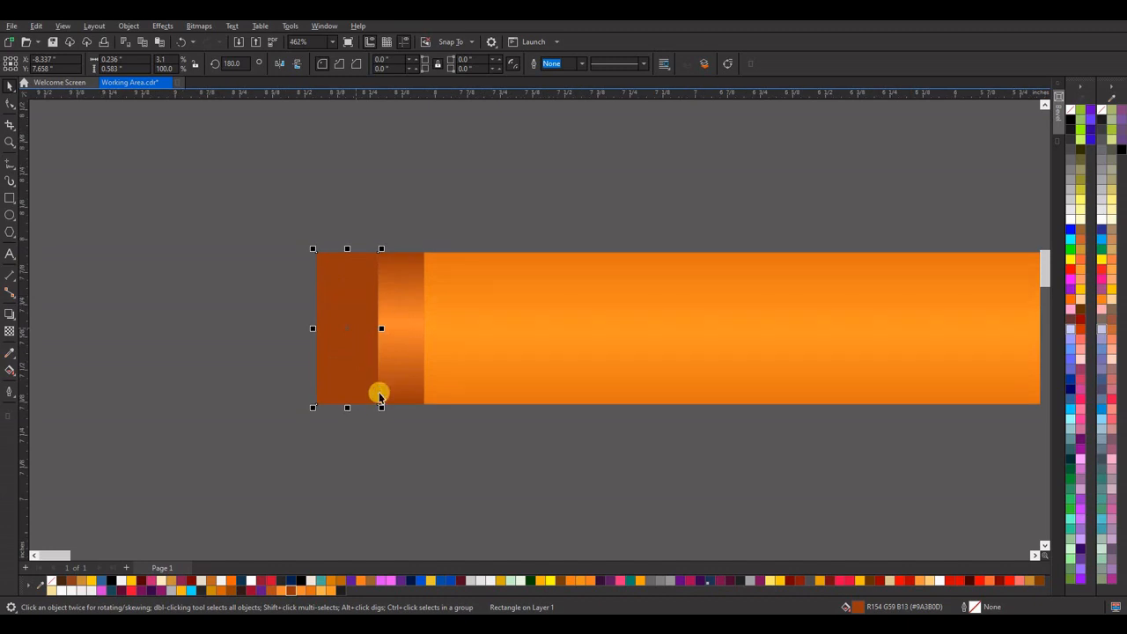
{"action": "left_click_drag", "start_coordinate": [381, 407], "coordinate": [374, 390]}
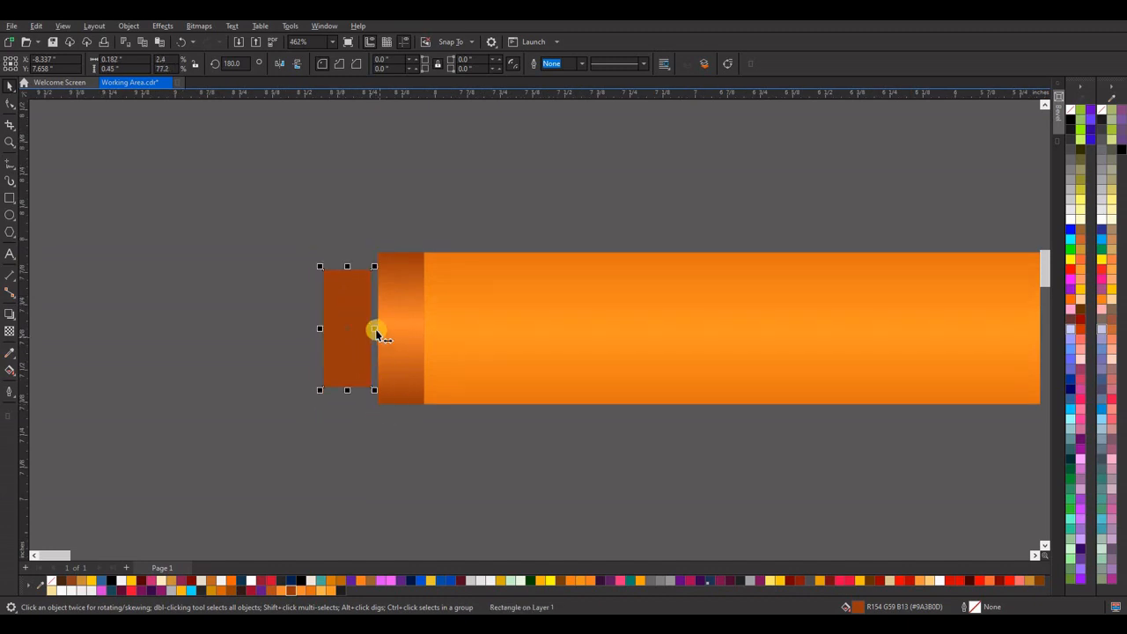
{"action": "left_click_drag", "start_coordinate": [396, 339], "coordinate": [396, 343]}
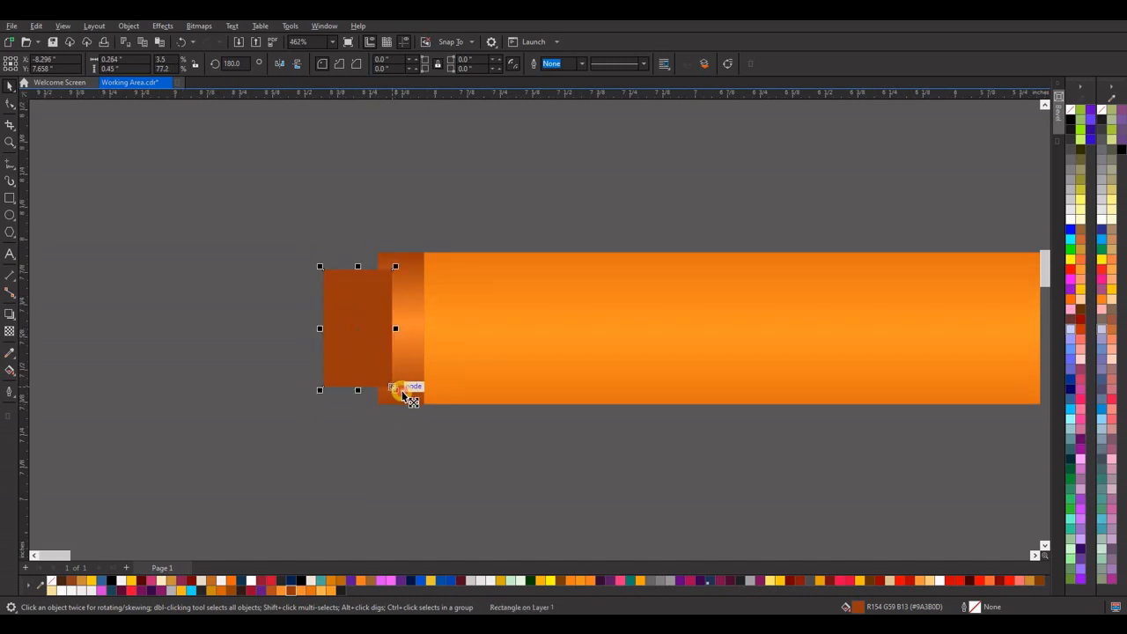
{"action": "left_click_drag", "start_coordinate": [402, 397], "coordinate": [409, 394]}
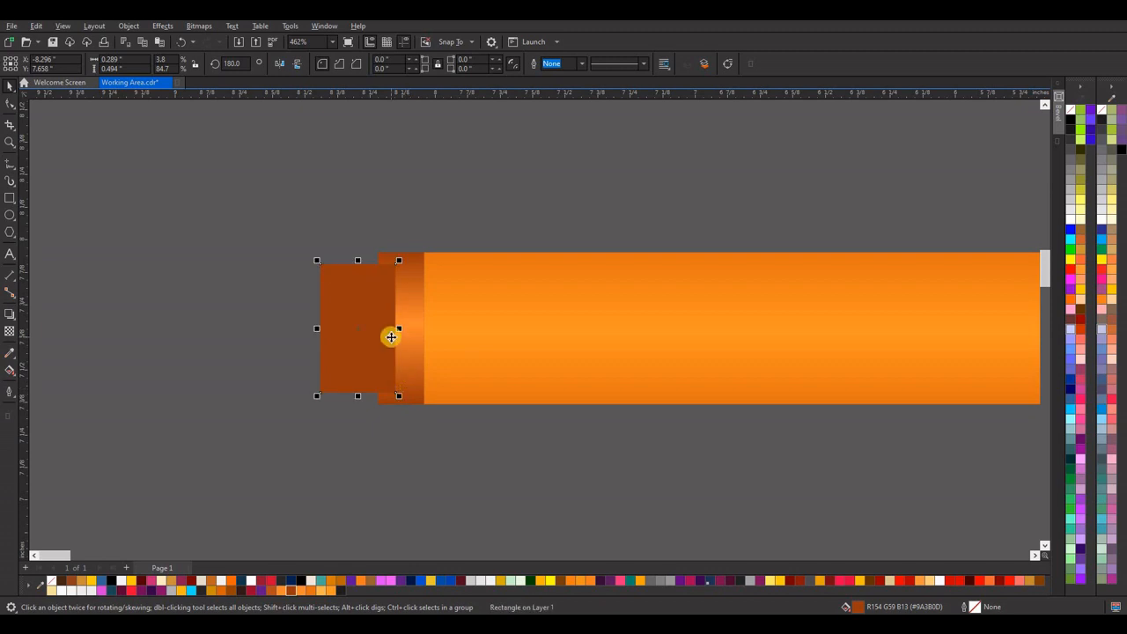
{"action": "left_click", "coordinate": [382, 246]}
{"action": "scroll", "coordinate": [382, 249], "scroll_direction": "down", "scroll_amount": 1}
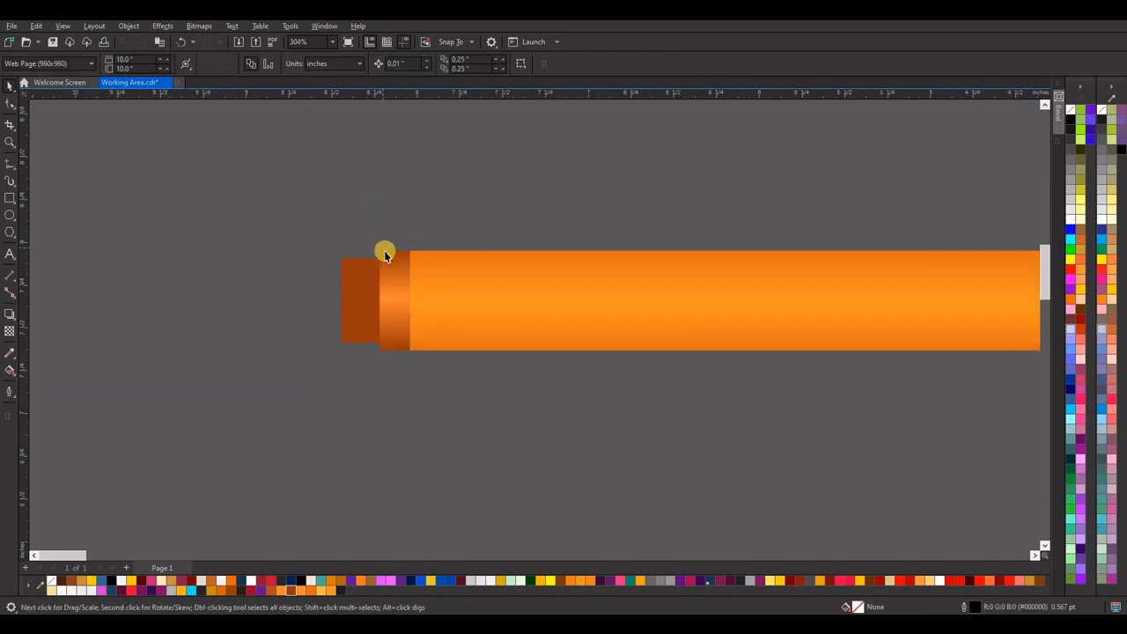
{"action": "scroll", "coordinate": [380, 298], "scroll_direction": "up", "scroll_amount": 1}
{"action": "left_click", "coordinate": [355, 300]}
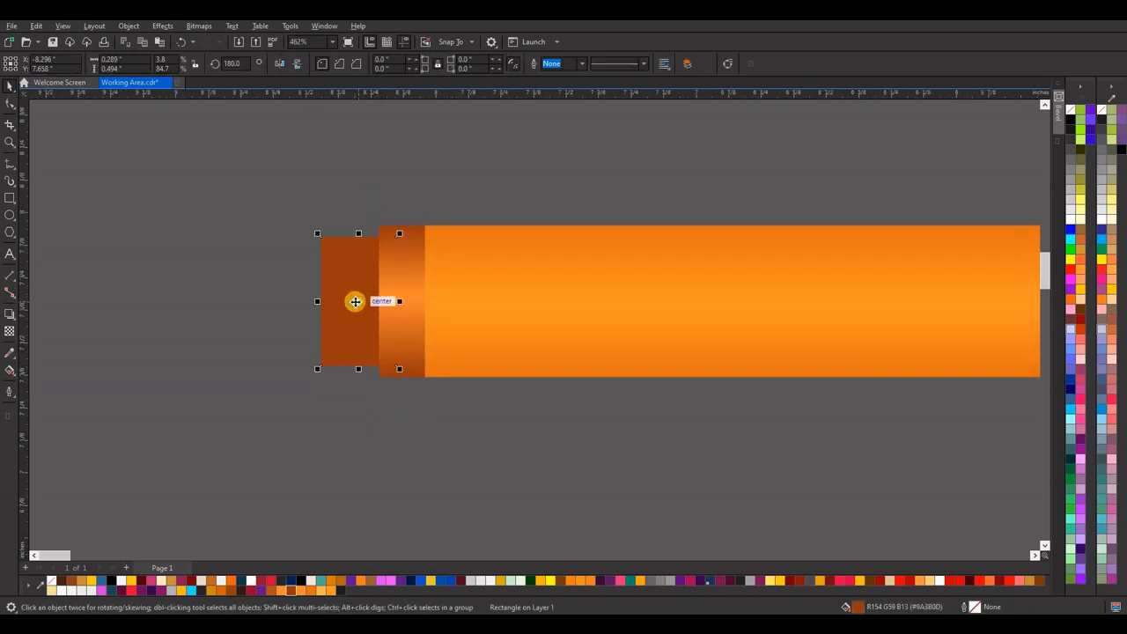
{"action": "key", "text": "Escape"}
{"action": "scroll", "coordinate": [400, 288], "scroll_direction": "down", "scroll_amount": 4}
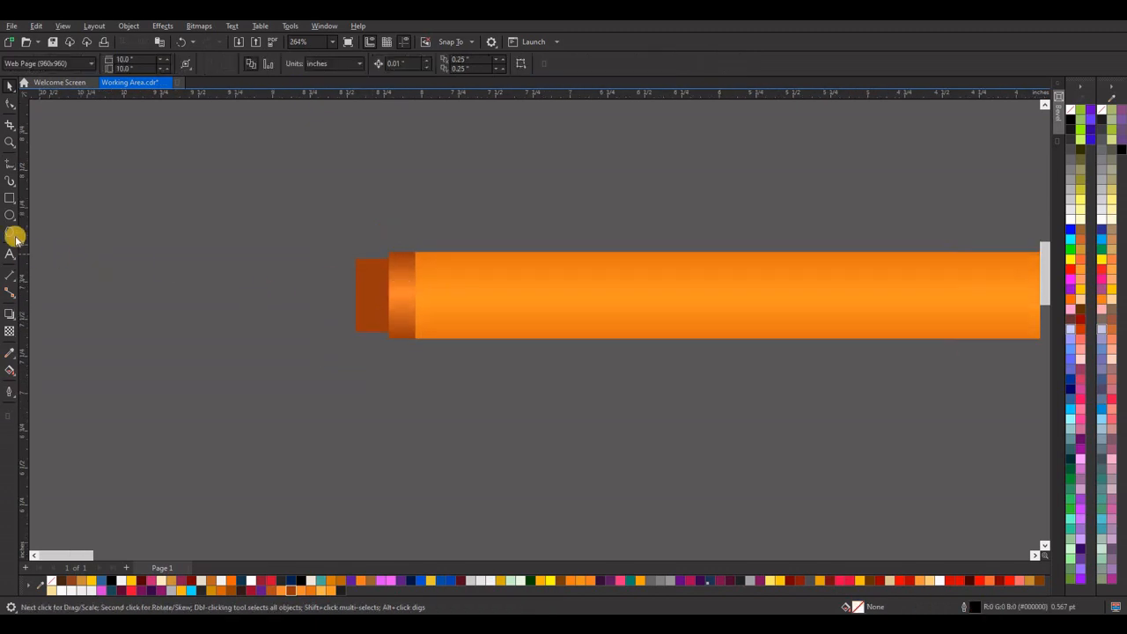
Create a fully rounded rectangle outline about 1.306 by 0.723 inches and place it just beyond the solid brown strip's left end.
{"action": "left_click", "coordinate": [6, 201]}
{"action": "left_click_drag", "start_coordinate": [448, 253], "coordinate": [605, 339]}
{"action": "left_click", "coordinate": [9, 101]}
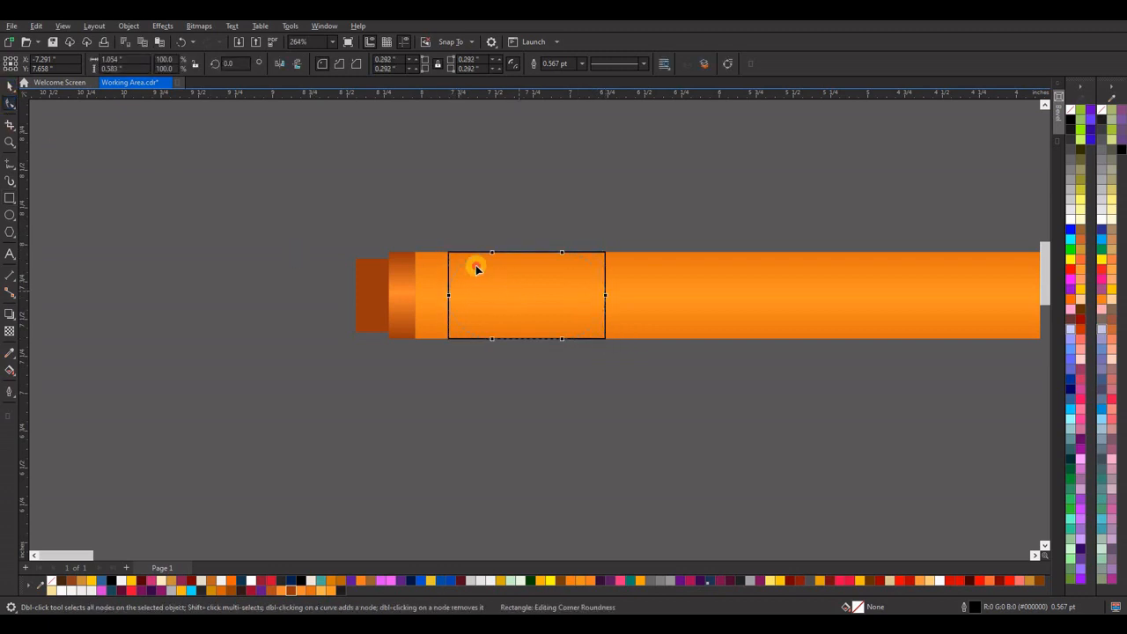
{"action": "left_click_drag", "start_coordinate": [475, 265], "coordinate": [528, 267]}
{"action": "left_click", "coordinate": [9, 86]}
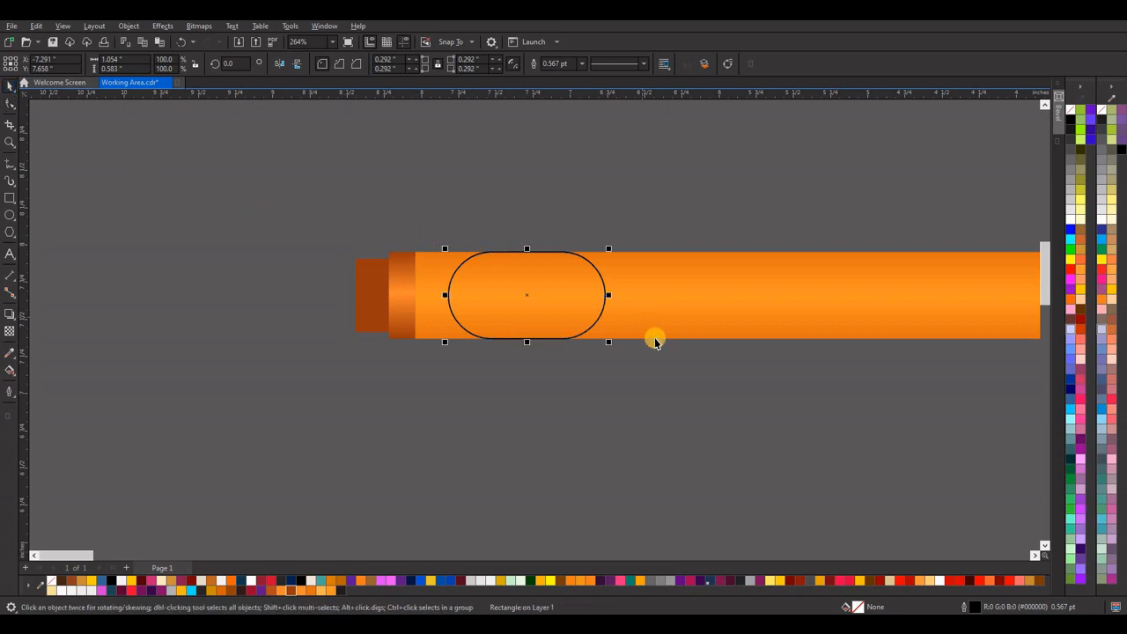
{"action": "left_click_drag", "start_coordinate": [619, 352], "coordinate": [628, 392]}
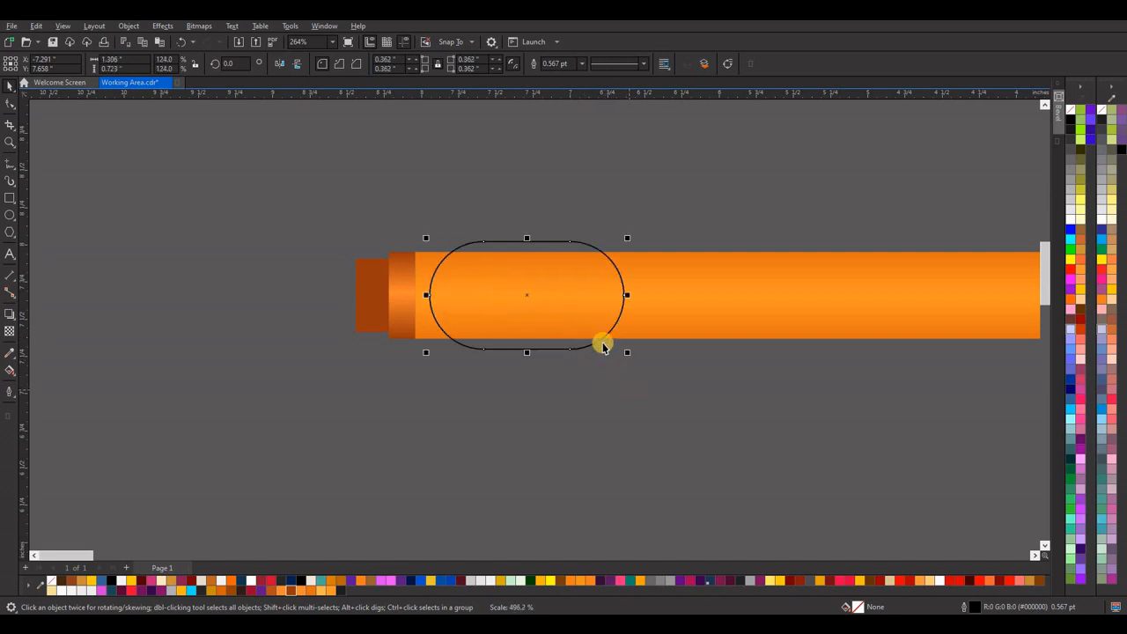
{"action": "left_click_drag", "start_coordinate": [526, 295], "coordinate": [250, 296]}
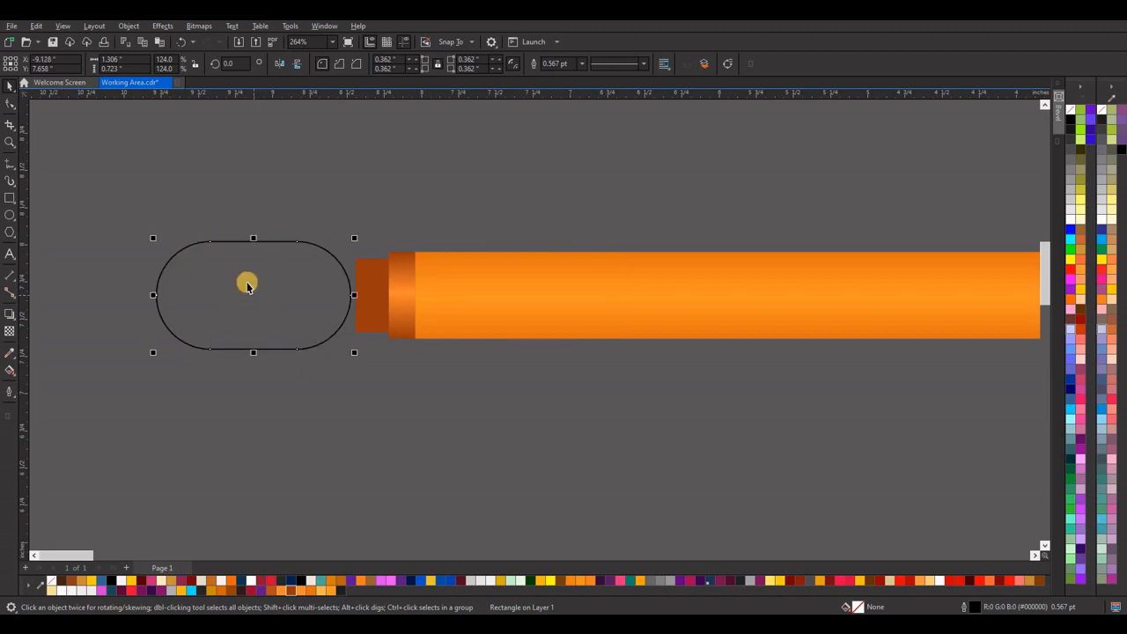
Trim the rounded shape to its left half-round end using a rectangle about 0.943 by 1.109 inches, and delete that rectangle.
{"action": "left_click", "coordinate": [10, 200]}
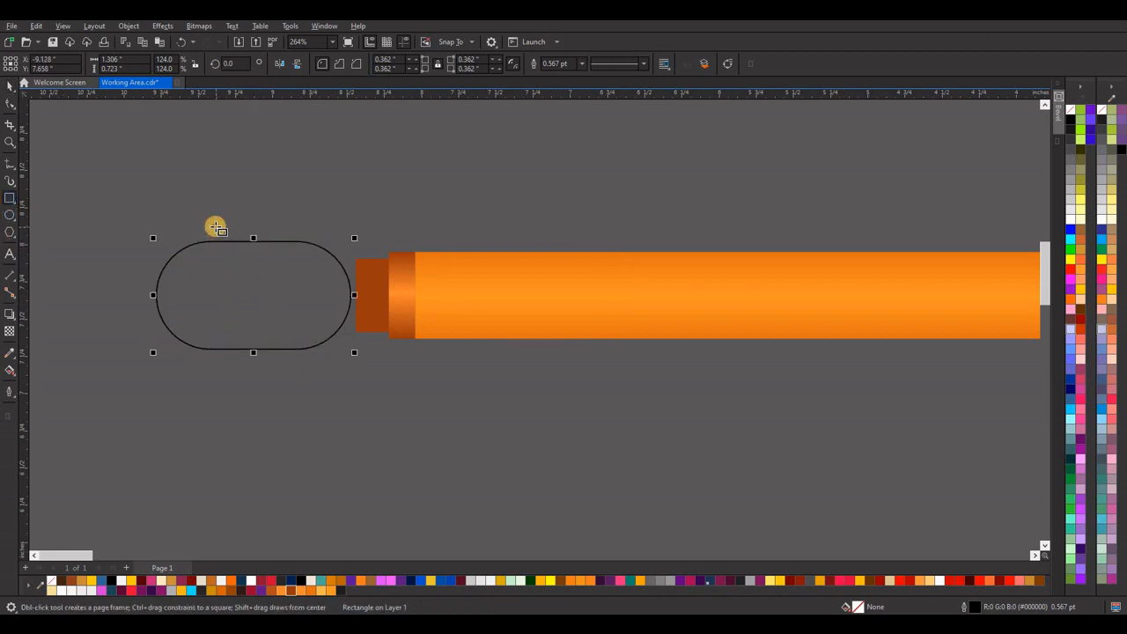
{"action": "mouse_move", "coordinate": [215, 227]}
{"action": "left_mouse_down"}
{"action": "mouse_move", "coordinate": [350, 370]}
{"action": "mouse_move", "coordinate": [357, 393]}
{"action": "left_mouse_up"}
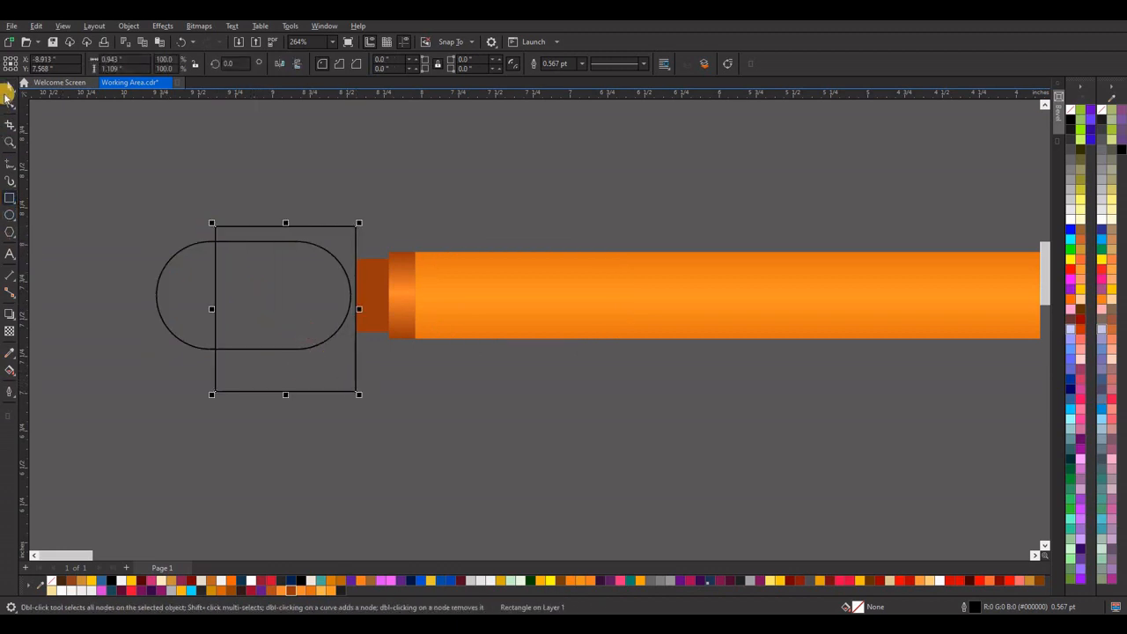
{"action": "left_click_drag", "start_coordinate": [41, 130], "coordinate": [360, 459]}
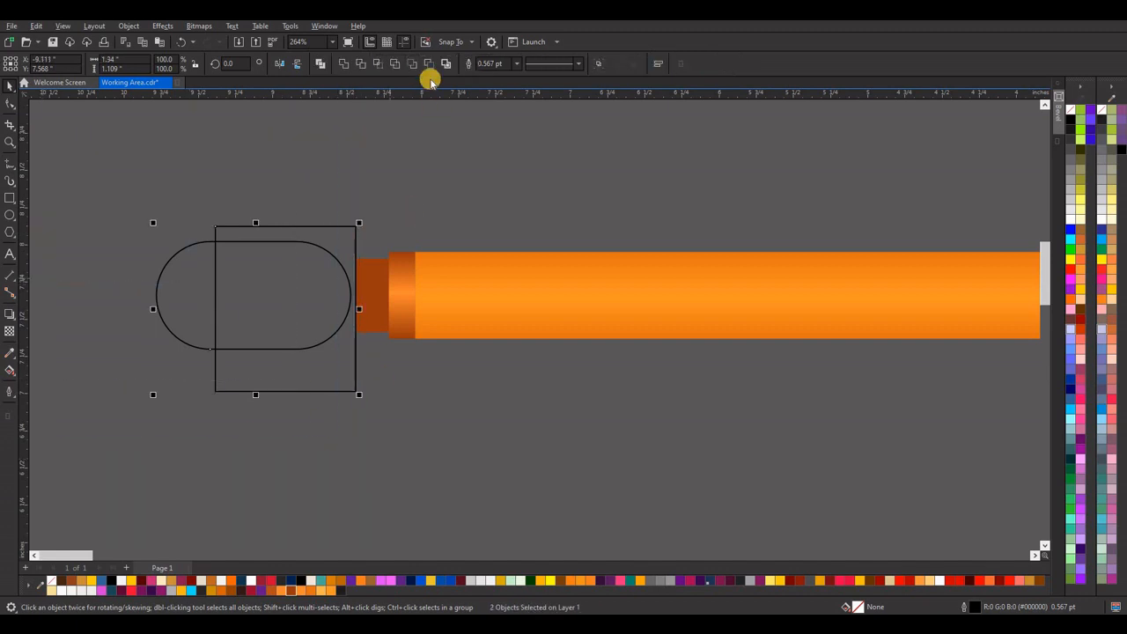
{"action": "left_click", "coordinate": [361, 67]}
{"action": "left_click", "coordinate": [336, 223]}
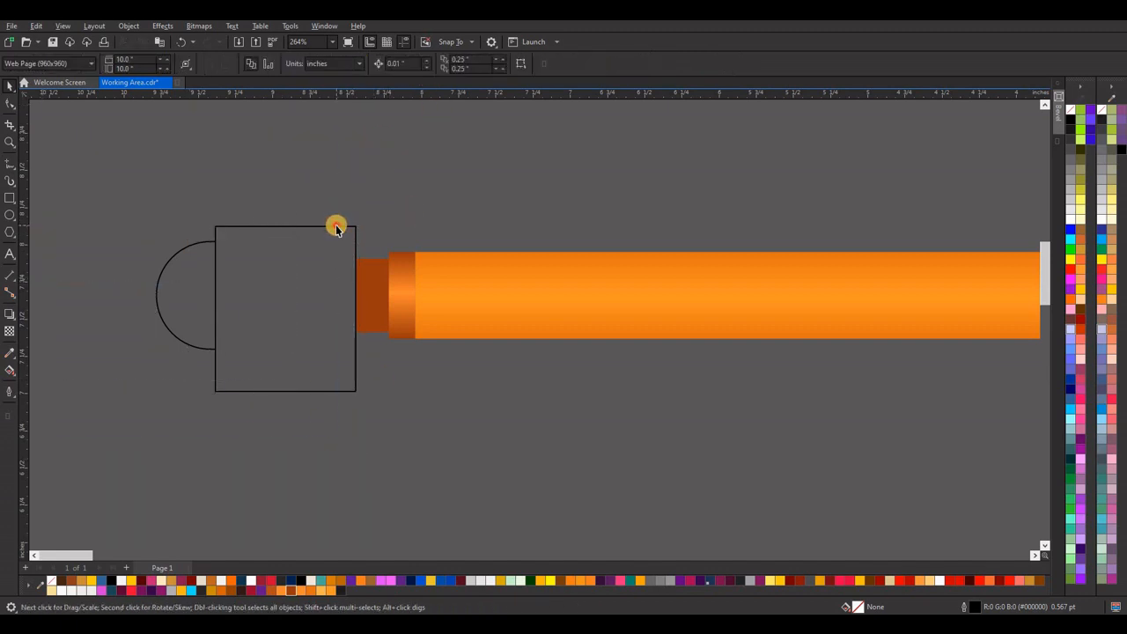
{"action": "left_click", "coordinate": [335, 227]}
{"action": "key", "text": "Delete"}
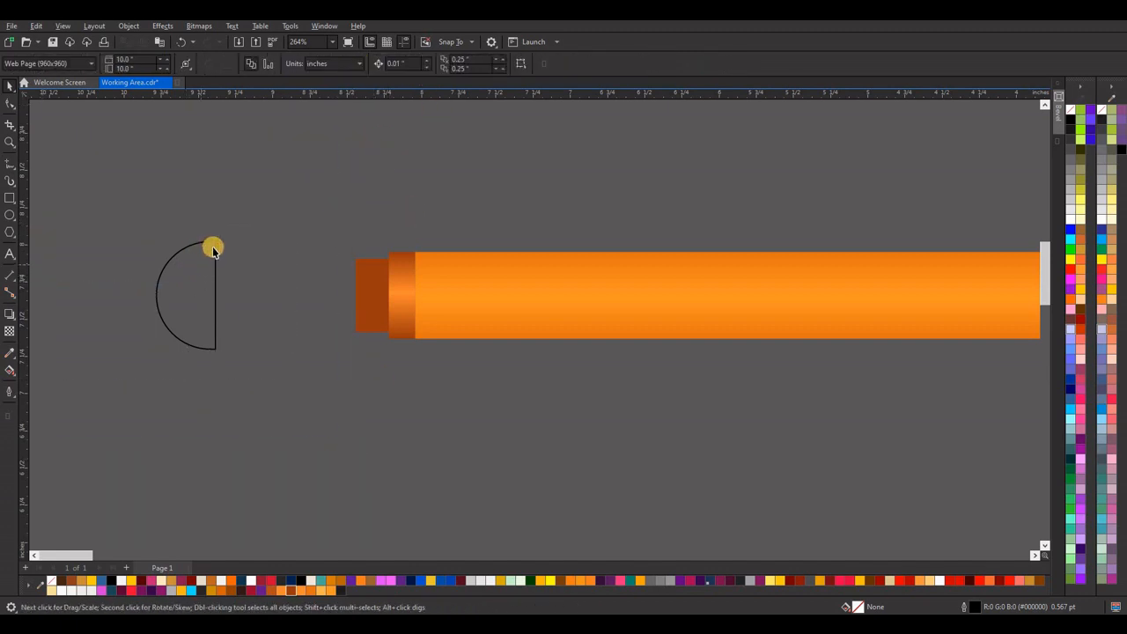
Copy the shaded strip's fountain fill onto the half-round shape and remove its outline.
{"action": "left_click", "coordinate": [213, 250]}
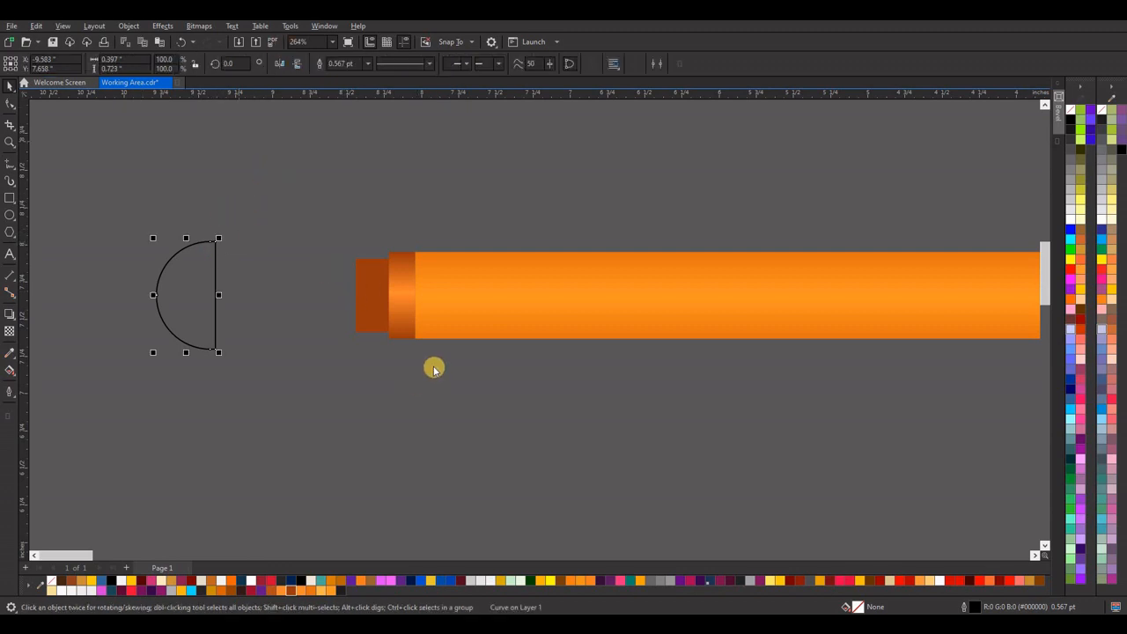
{"action": "left_click", "coordinate": [402, 313]}
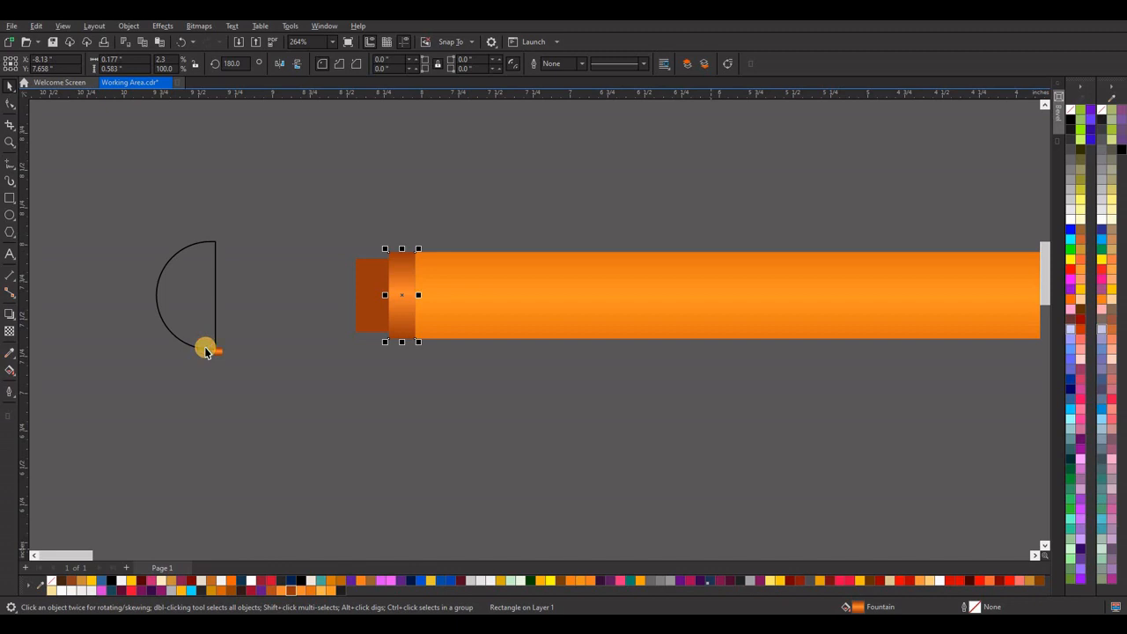
{"action": "left_click_drag", "start_coordinate": [205, 352], "coordinate": [177, 294]}
{"action": "left_click", "coordinate": [183, 303]}
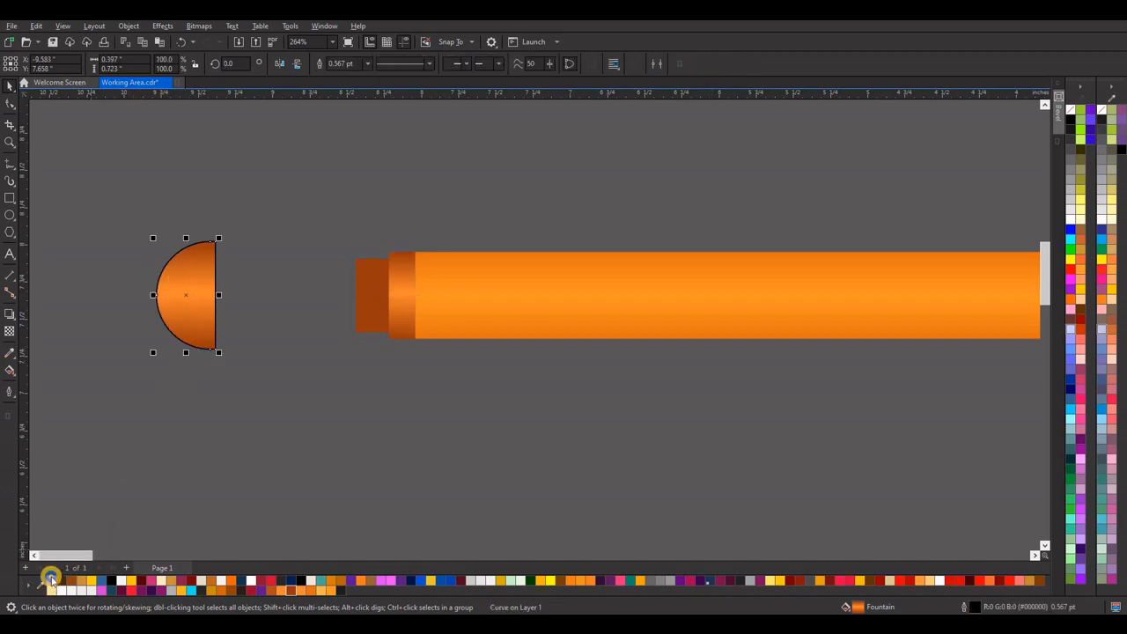
{"action": "right_click", "coordinate": [52, 580]}
{"action": "left_click", "coordinate": [258, 285]}
{"action": "left_click", "coordinate": [194, 297]}
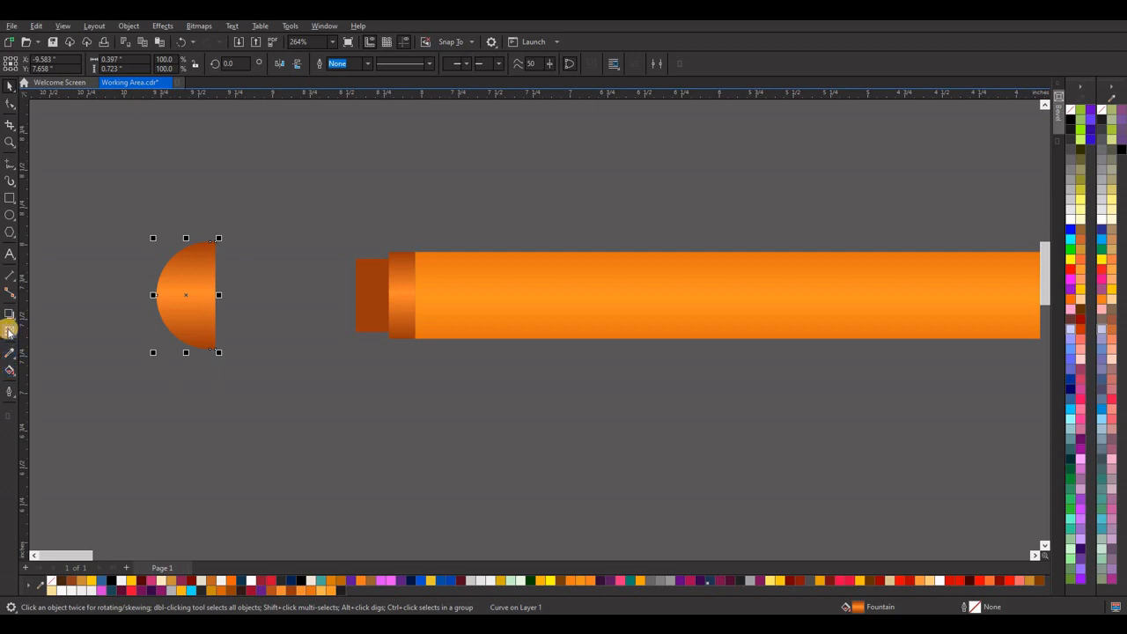
Try an elliptical fountain fill on the half-round shape and undo it.
{"action": "left_click", "coordinate": [9, 369]}
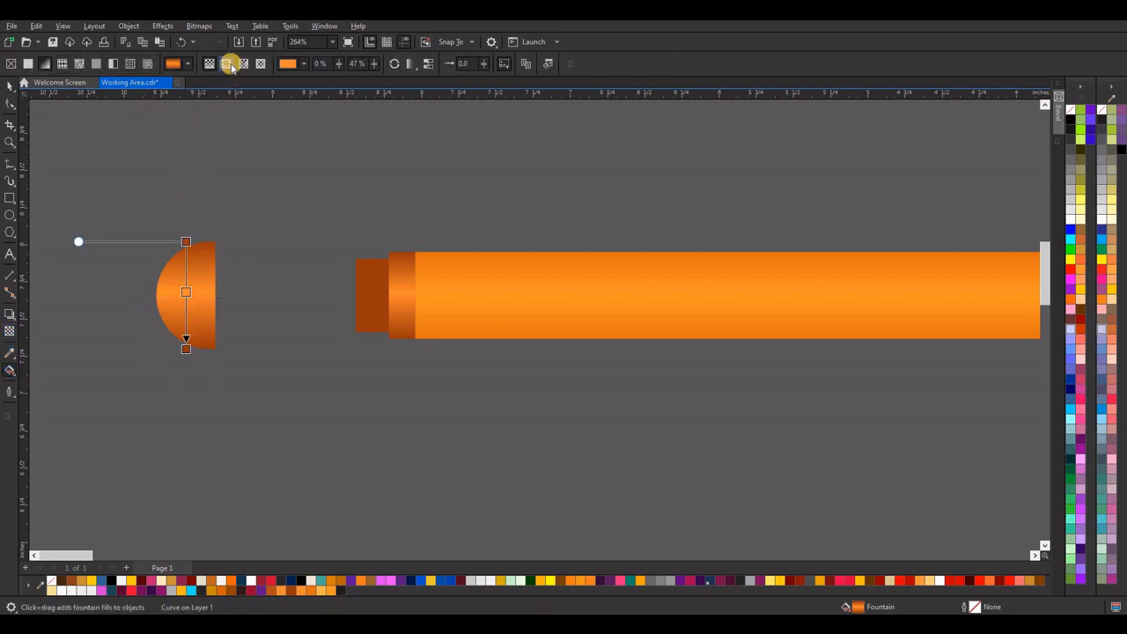
{"action": "left_click", "coordinate": [227, 64]}
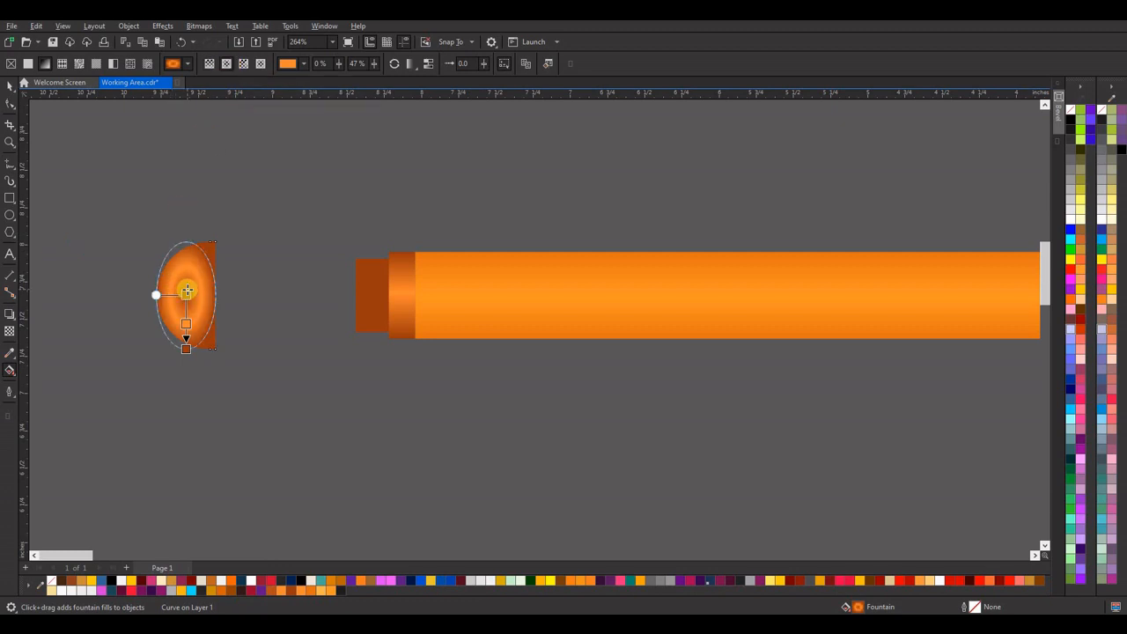
{"action": "key", "text": "ctrl+z"}
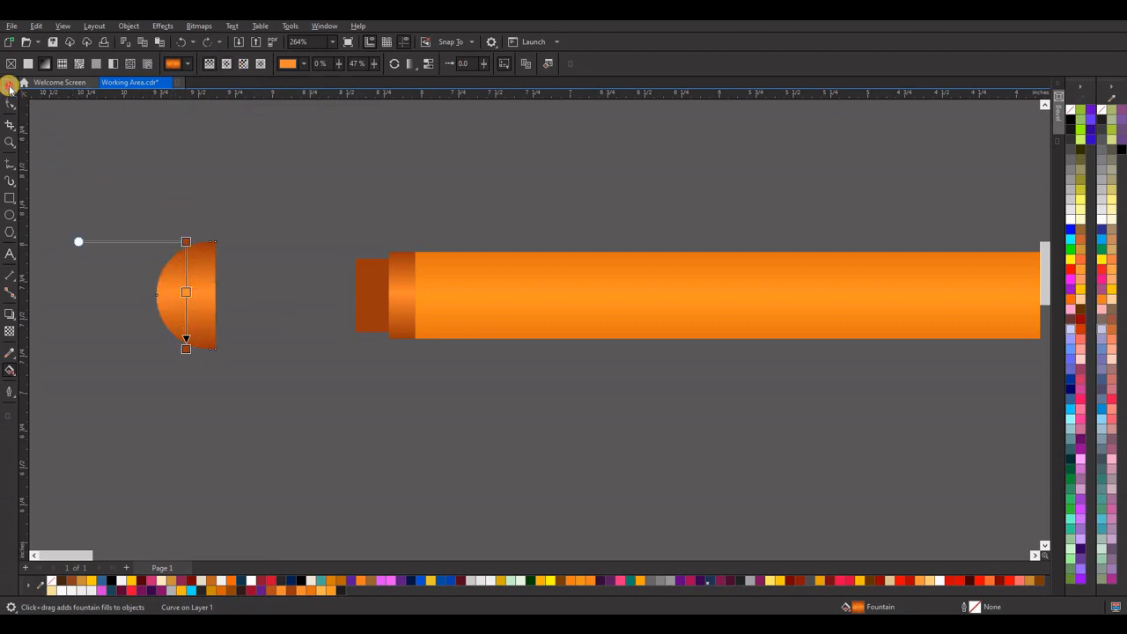
Move the half-round shape against the left edge of the solid brown strip as the bar's end cap.
{"action": "left_click", "coordinate": [8, 84]}
{"action": "left_click_drag", "start_coordinate": [304, 304], "coordinate": [324, 291]}
{"action": "left_click", "coordinate": [257, 317]}
{"action": "scroll", "coordinate": [355, 335], "scroll_direction": "down", "scroll_amount": 3}
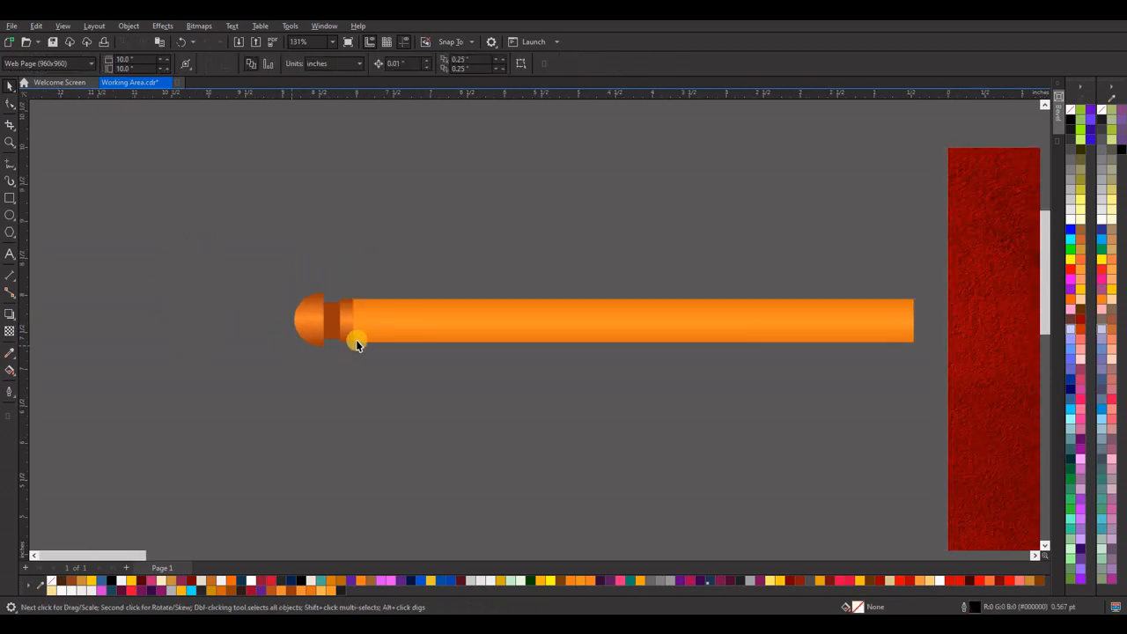
{"action": "scroll", "coordinate": [417, 337], "scroll_direction": "up", "scroll_amount": 1}
{"action": "scroll", "coordinate": [303, 330], "scroll_direction": "up", "scroll_amount": 2}
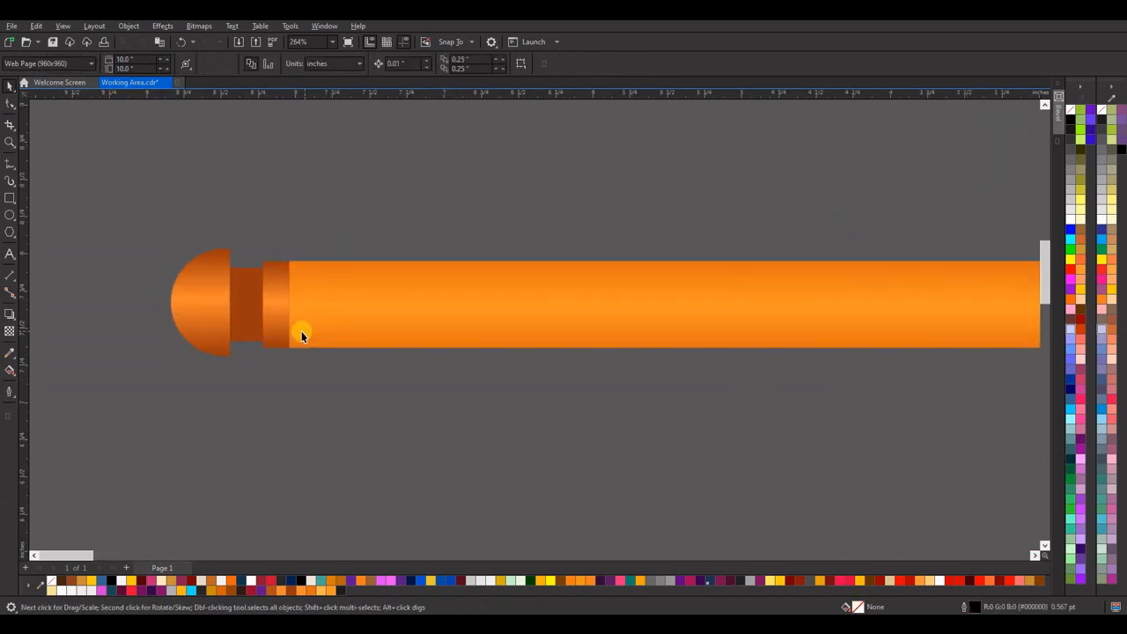
Replace the half-round end cap's fountain fill with solid brown R180 G79 B27.
{"action": "left_click", "coordinate": [226, 332]}
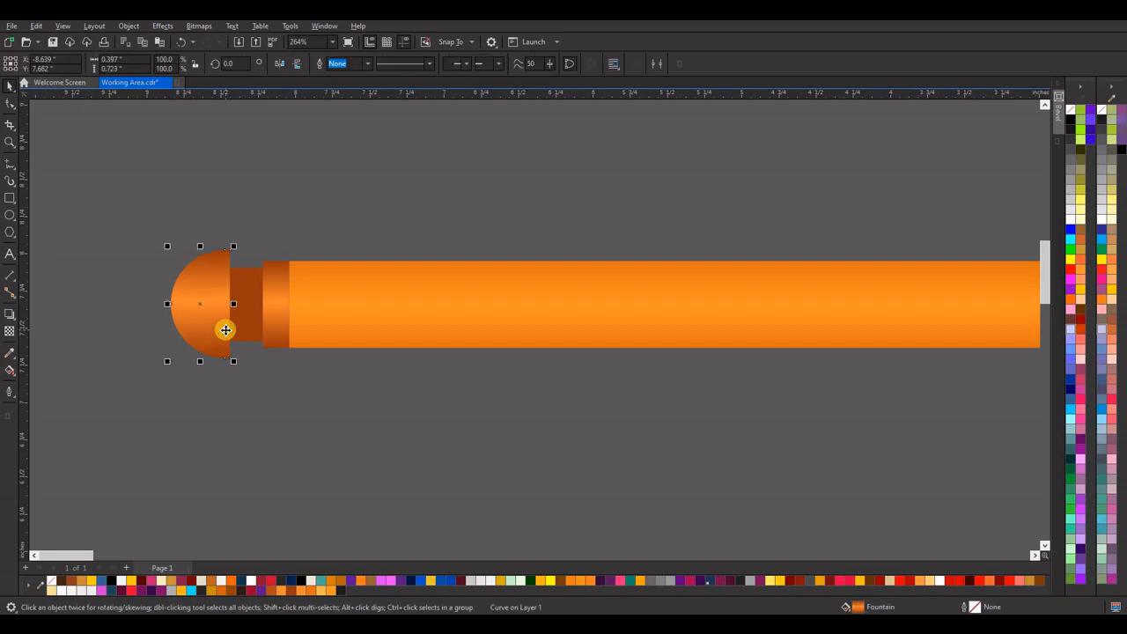
{"action": "left_click", "coordinate": [10, 370]}
{"action": "double_click", "coordinate": [200, 301]}
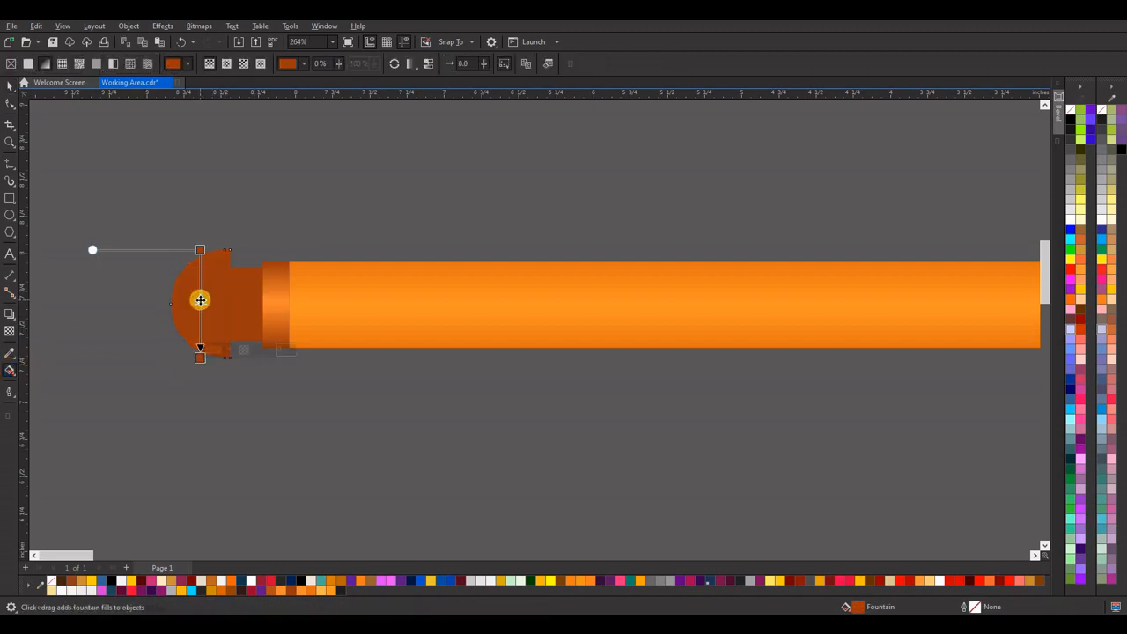
{"action": "left_click", "coordinate": [10, 87]}
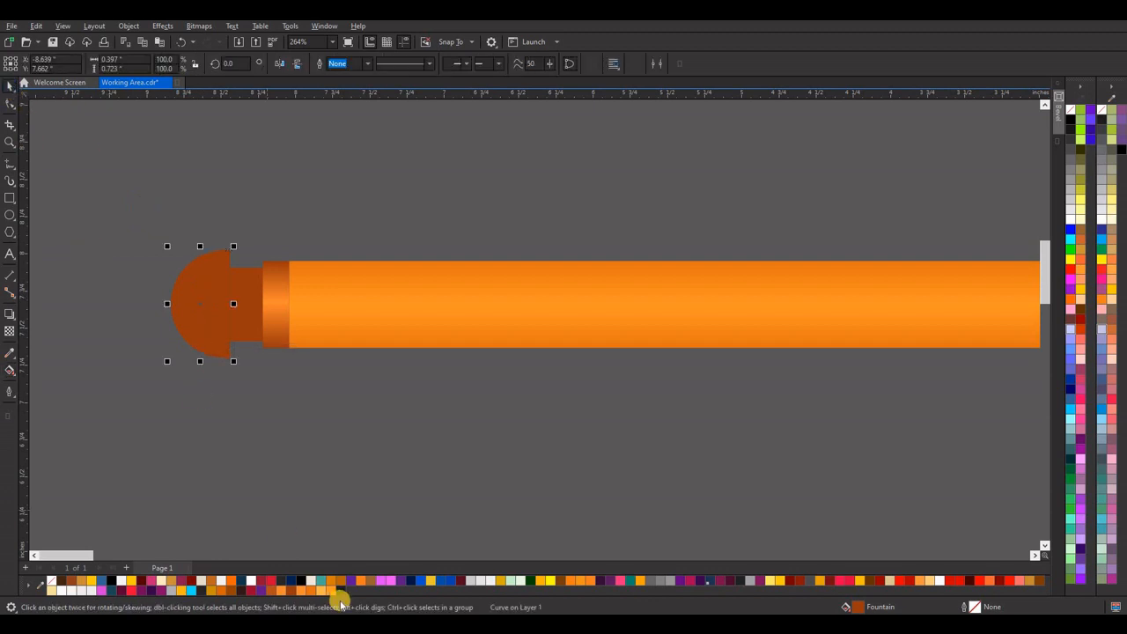
{"action": "left_click", "coordinate": [271, 592]}
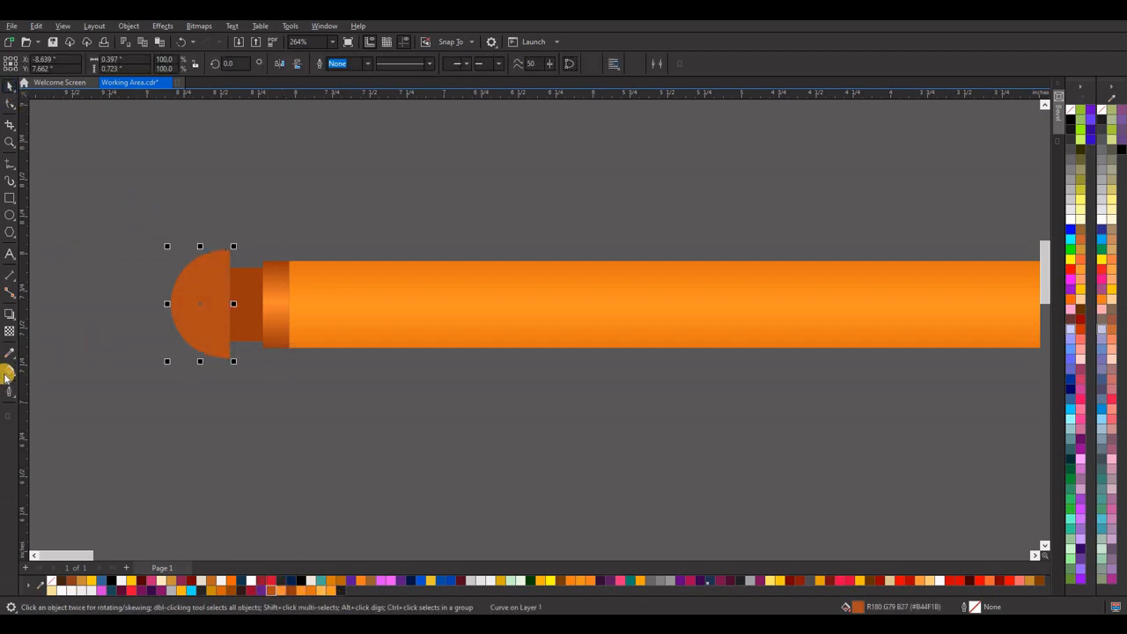
Apply an elliptical fountain fill to the end cap with a light orange centre and brown edge.
{"action": "left_click", "coordinate": [5, 373]}
{"action": "left_click", "coordinate": [42, 65]}
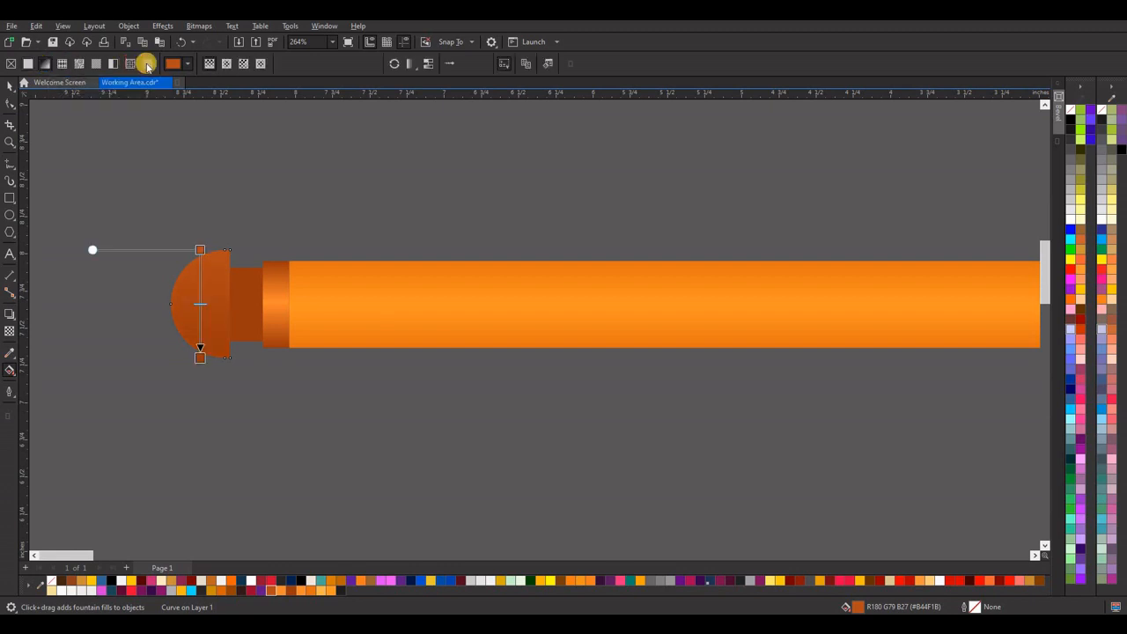
{"action": "left_click", "coordinate": [226, 64]}
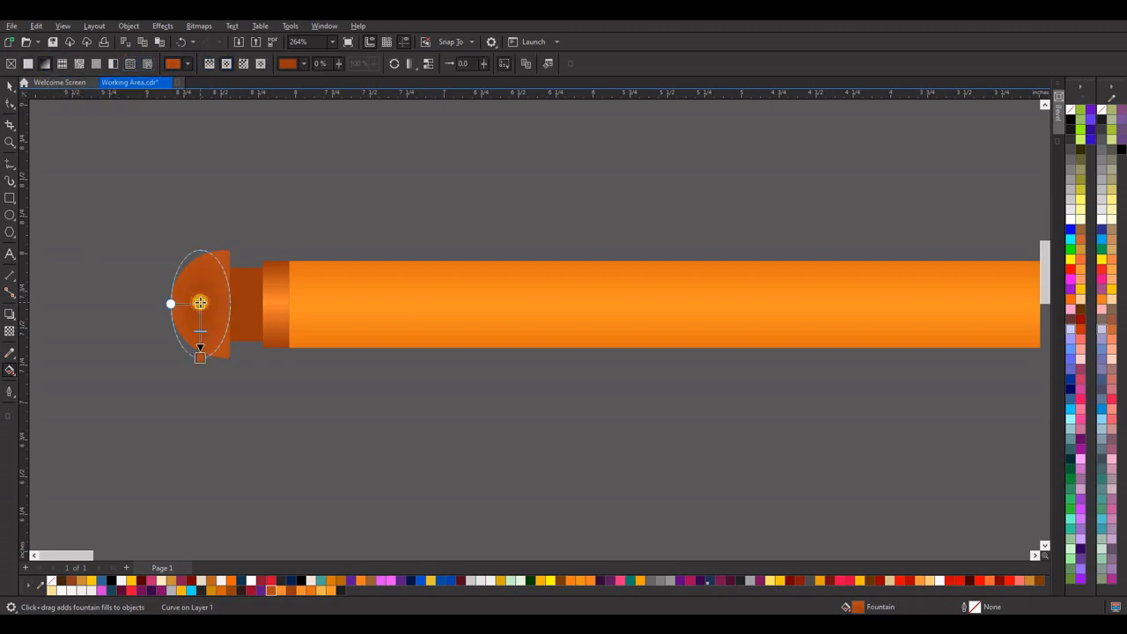
{"action": "left_click", "coordinate": [200, 303]}
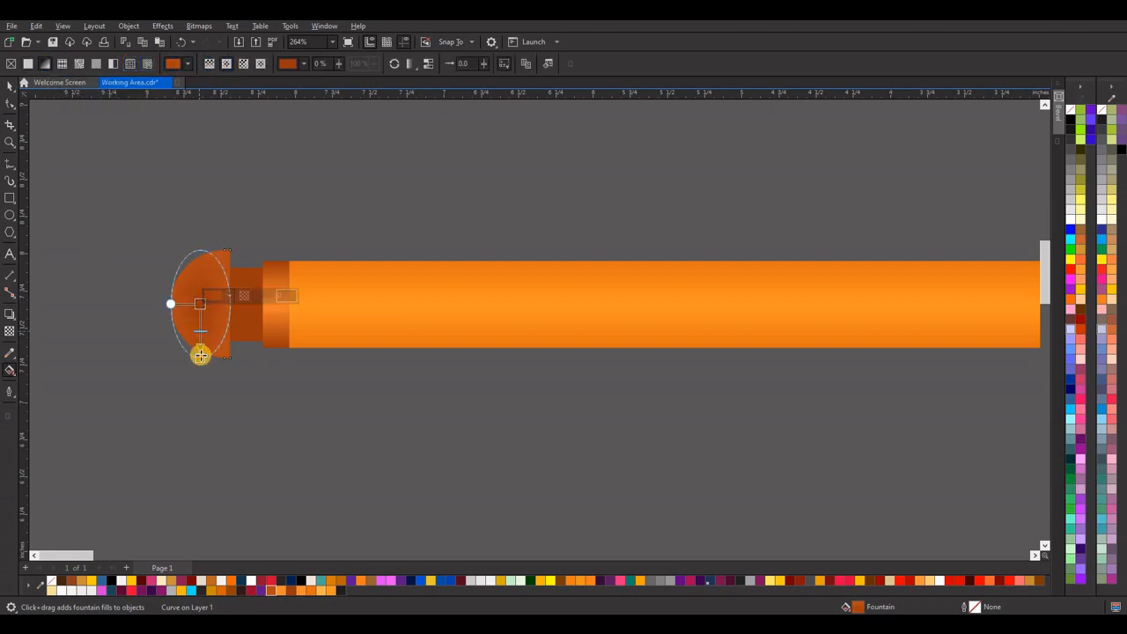
{"action": "left_click", "coordinate": [282, 591]}
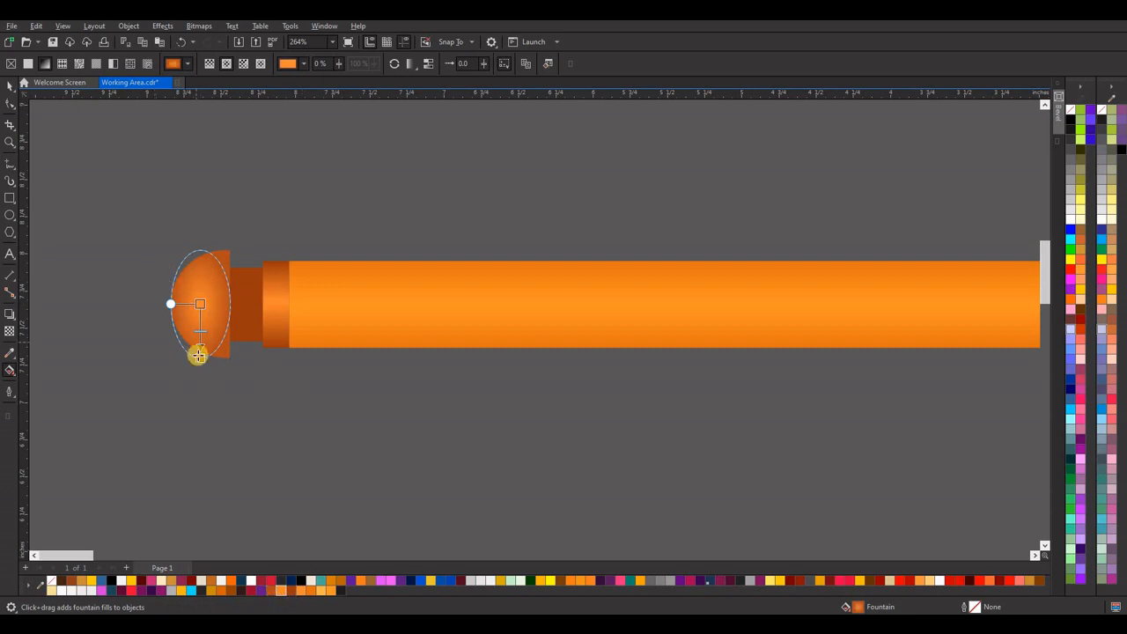
Rotate and reshape the end cap's elliptical fill so its highlight ellipse is nearly circular, reaching just past the cap's flat edge.
{"action": "left_click_drag", "start_coordinate": [200, 354], "coordinate": [201, 345]}
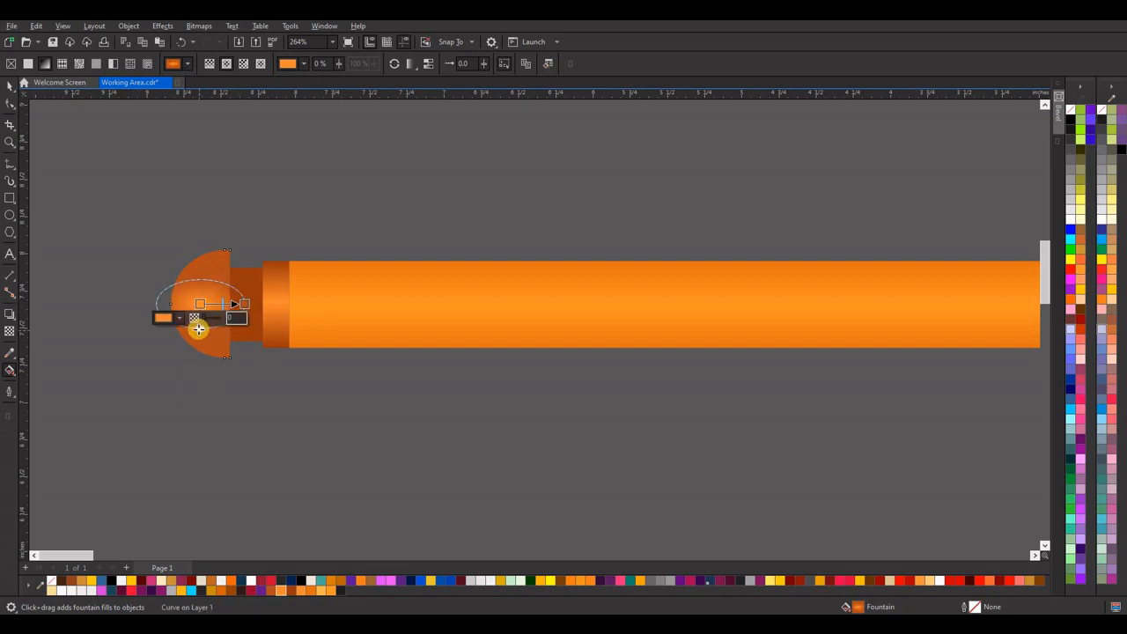
{"action": "left_click_drag", "start_coordinate": [199, 328], "coordinate": [199, 335]}
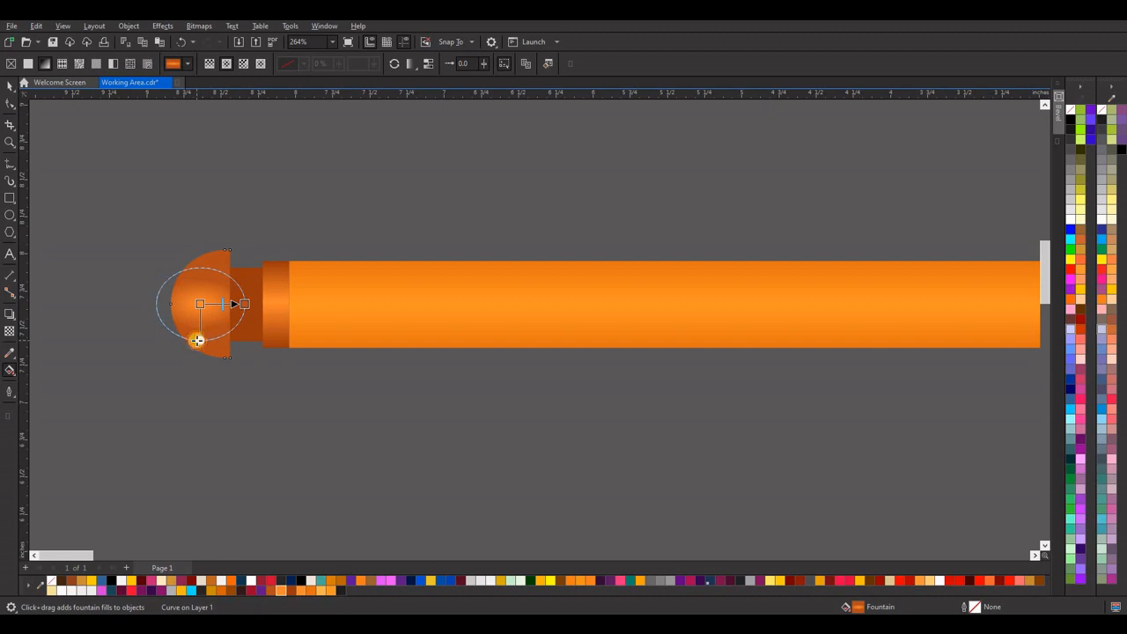
{"action": "left_click", "coordinate": [240, 305]}
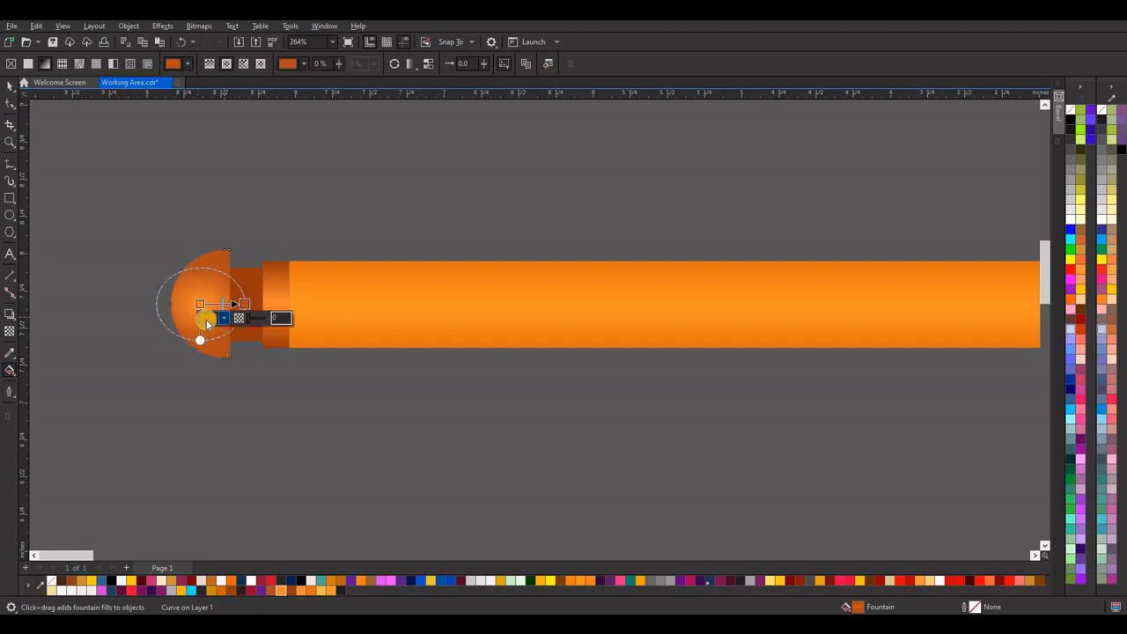
{"action": "left_click_drag", "start_coordinate": [199, 344], "coordinate": [199, 345]}
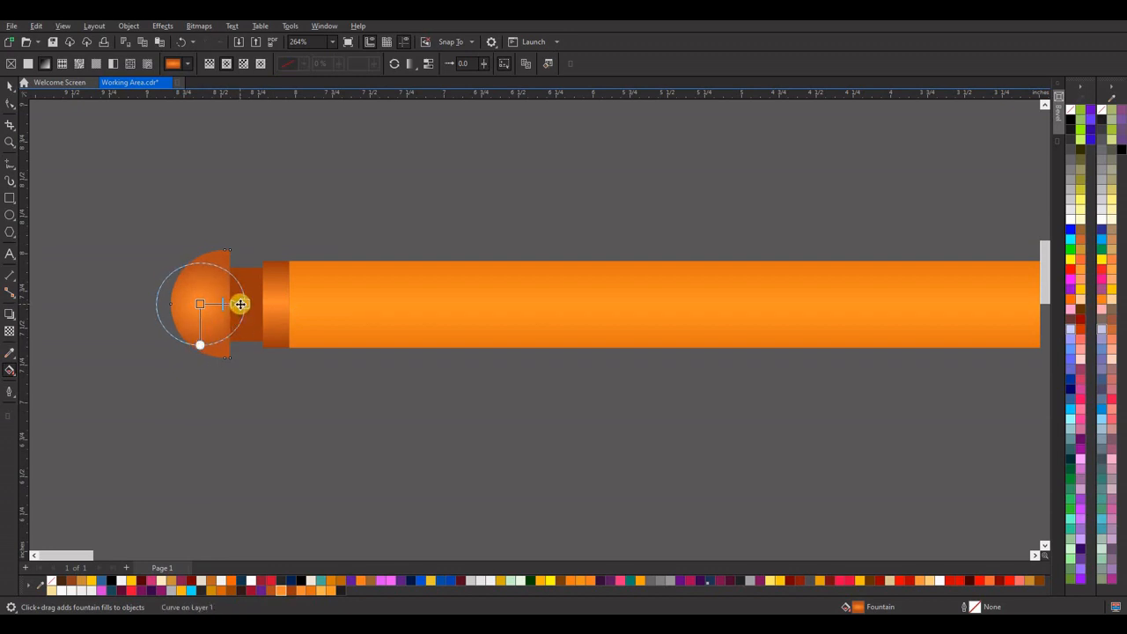
{"action": "left_click_drag", "start_coordinate": [242, 303], "coordinate": [238, 304]}
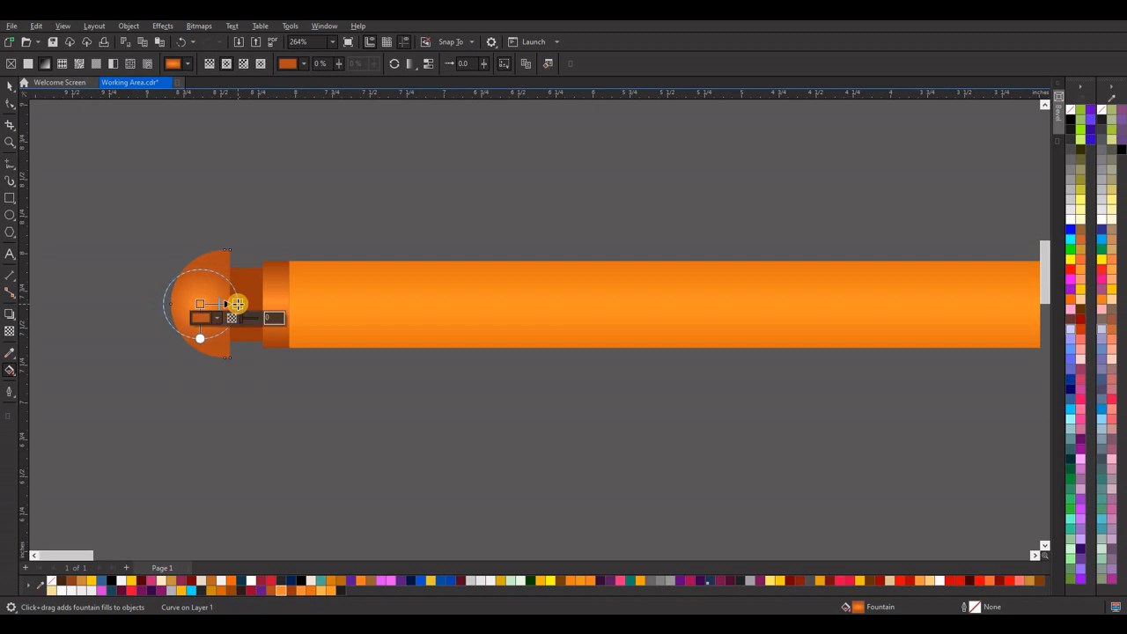
{"action": "left_click", "coordinate": [10, 86]}
{"action": "left_click", "coordinate": [206, 220]}
Enlarge the end cap's circular fountain highlight until it spans most of the cap's height.
{"action": "scroll", "coordinate": [199, 212], "scroll_direction": "down", "scroll_amount": 2}
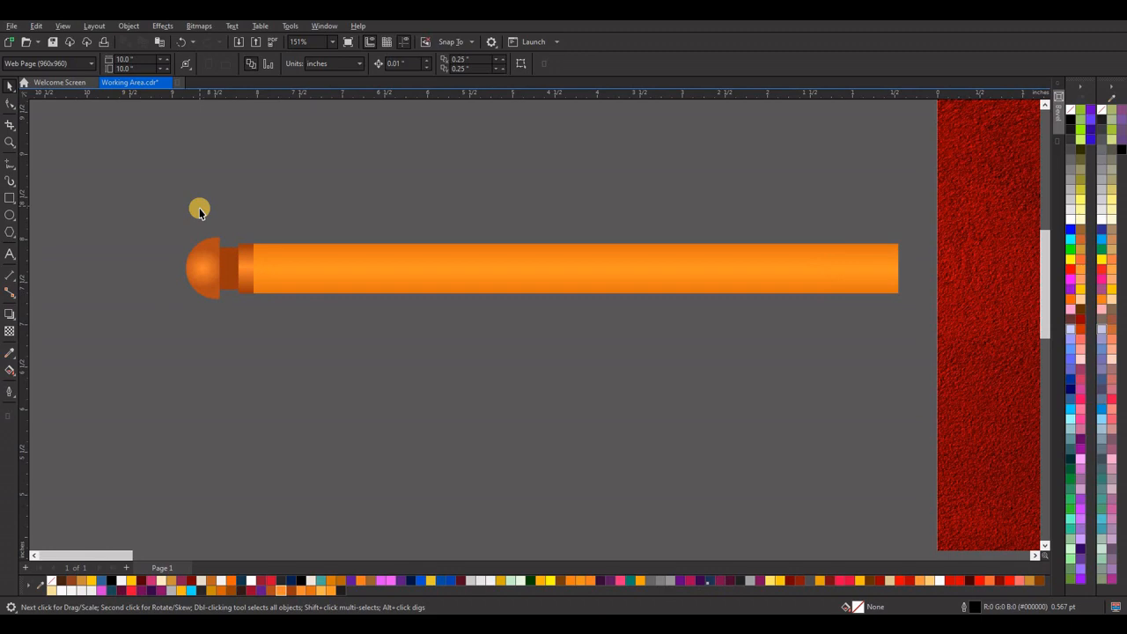
{"action": "left_click", "coordinate": [203, 269]}
{"action": "left_click", "coordinate": [10, 370]}
{"action": "scroll", "coordinate": [225, 273], "scroll_direction": "up", "scroll_amount": 1}
{"action": "scroll", "coordinate": [231, 278], "scroll_direction": "up", "scroll_amount": 1}
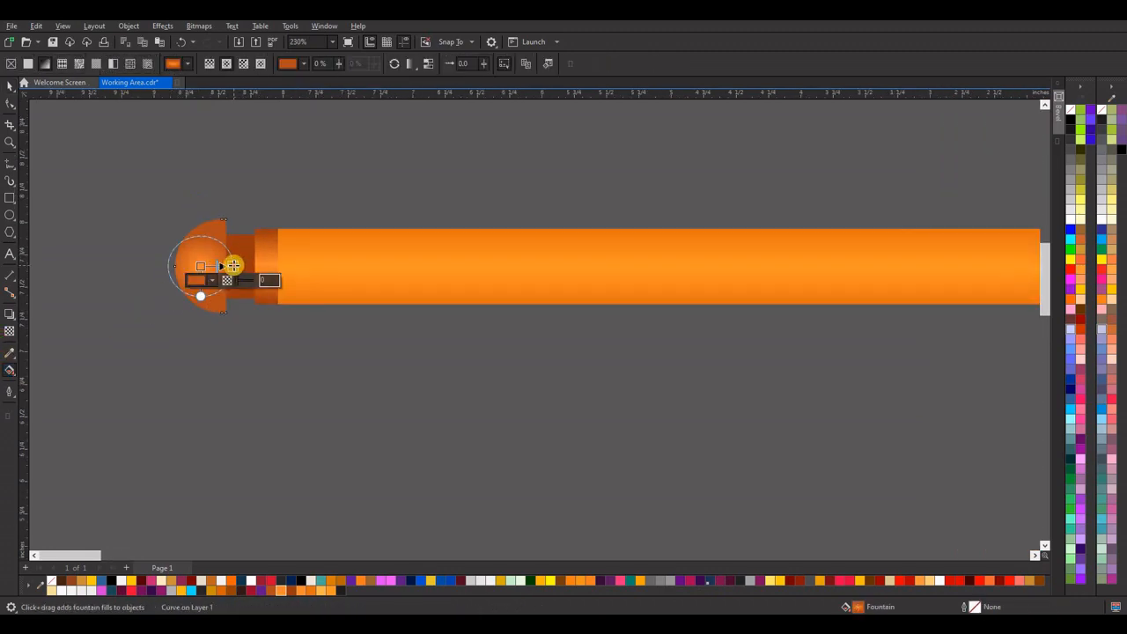
{"action": "left_click", "coordinate": [11, 85]}
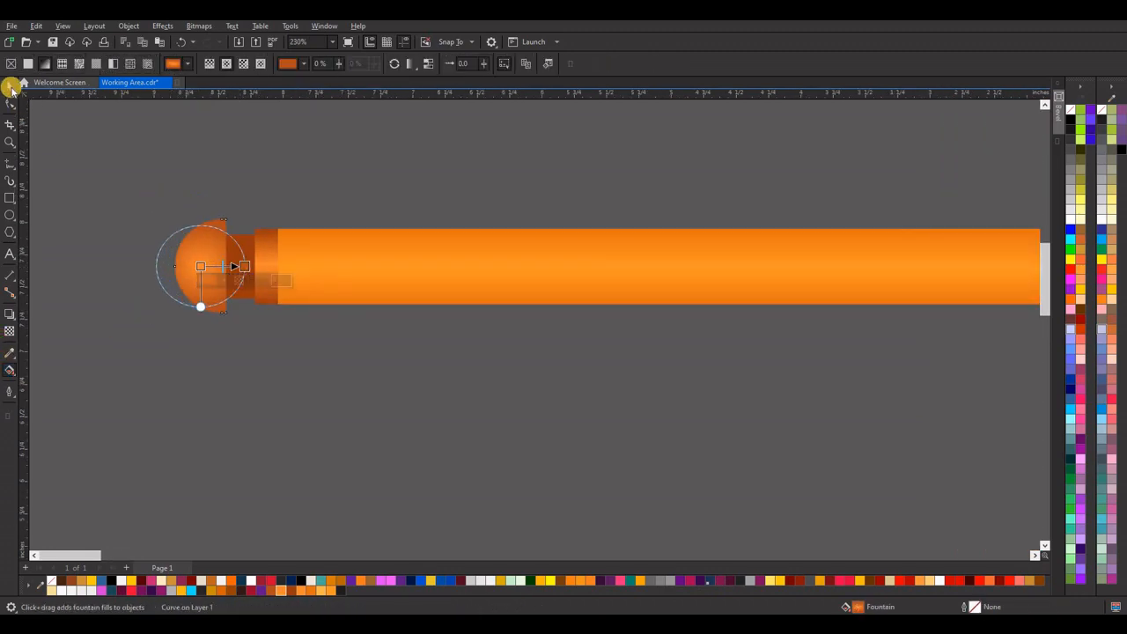
{"action": "left_click", "coordinate": [191, 219]}
{"action": "scroll", "coordinate": [191, 196], "scroll_direction": "down", "scroll_amount": 2}
{"action": "scroll", "coordinate": [256, 230], "scroll_direction": "down", "scroll_amount": 1}
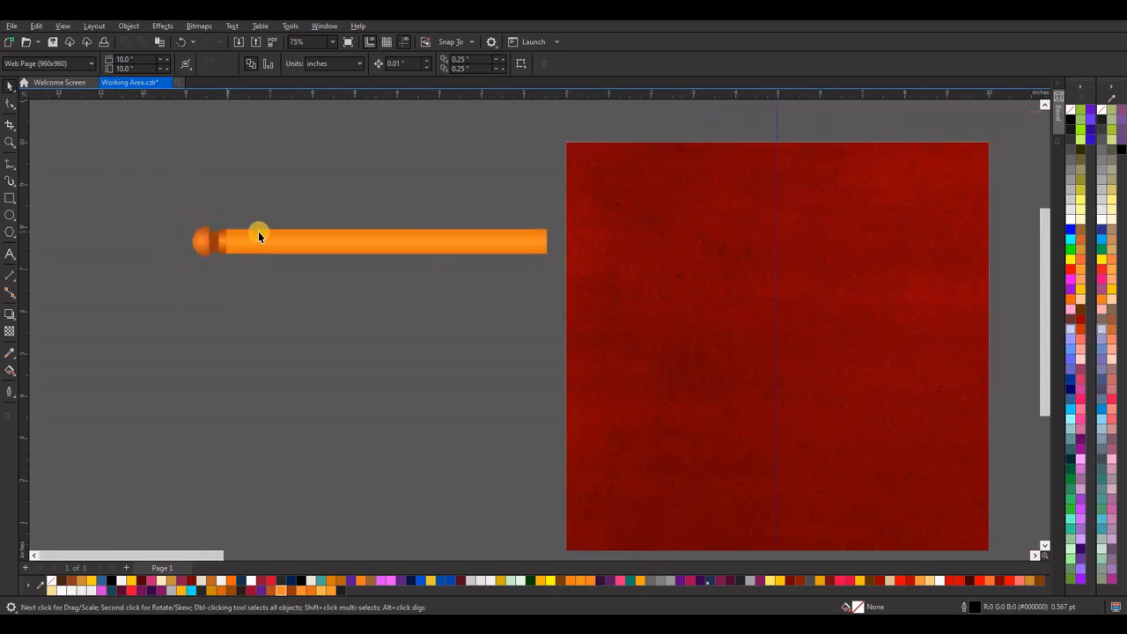
Draw a circle about 0.131 inch in diameter at the upper end of the solid brown strip and nudge it left.
{"action": "scroll", "coordinate": [133, 243], "scroll_direction": "up", "scroll_amount": 2}
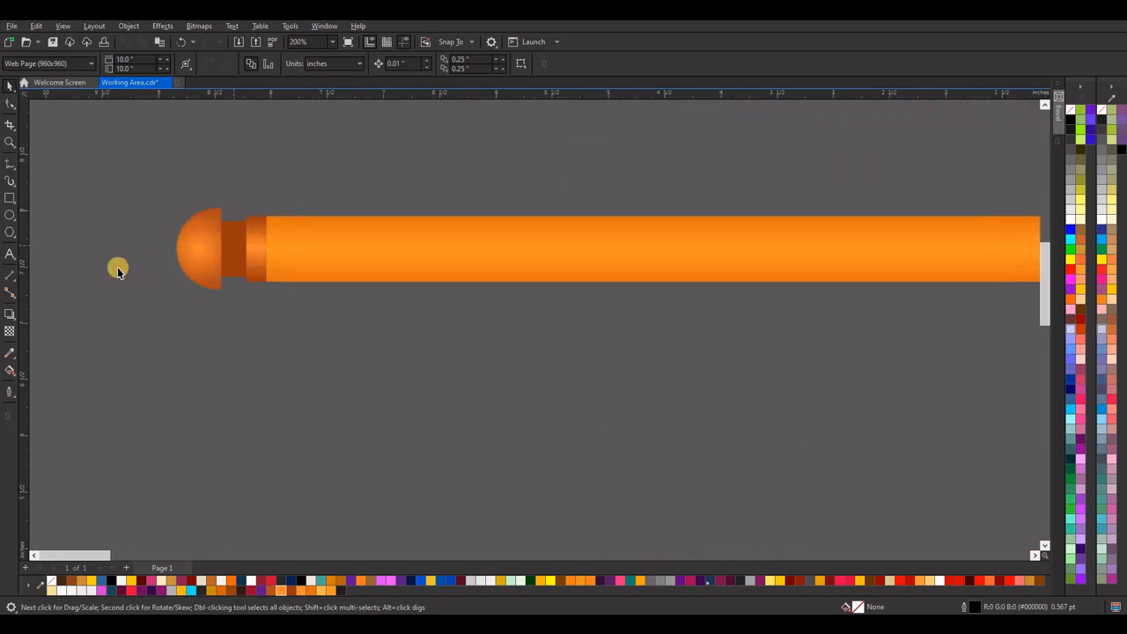
{"action": "left_click", "coordinate": [11, 215]}
{"action": "scroll", "coordinate": [241, 231], "scroll_direction": "up", "scroll_amount": 2}
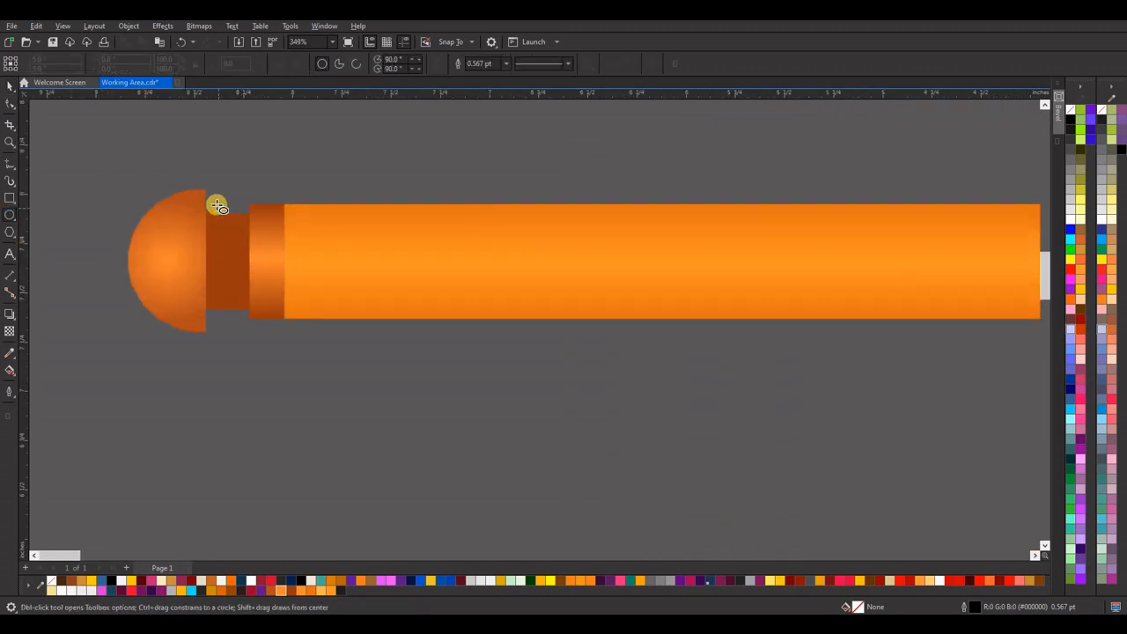
{"action": "left_click_drag", "start_coordinate": [217, 205], "coordinate": [241, 231]}
{"action": "left_click", "coordinate": [12, 87]}
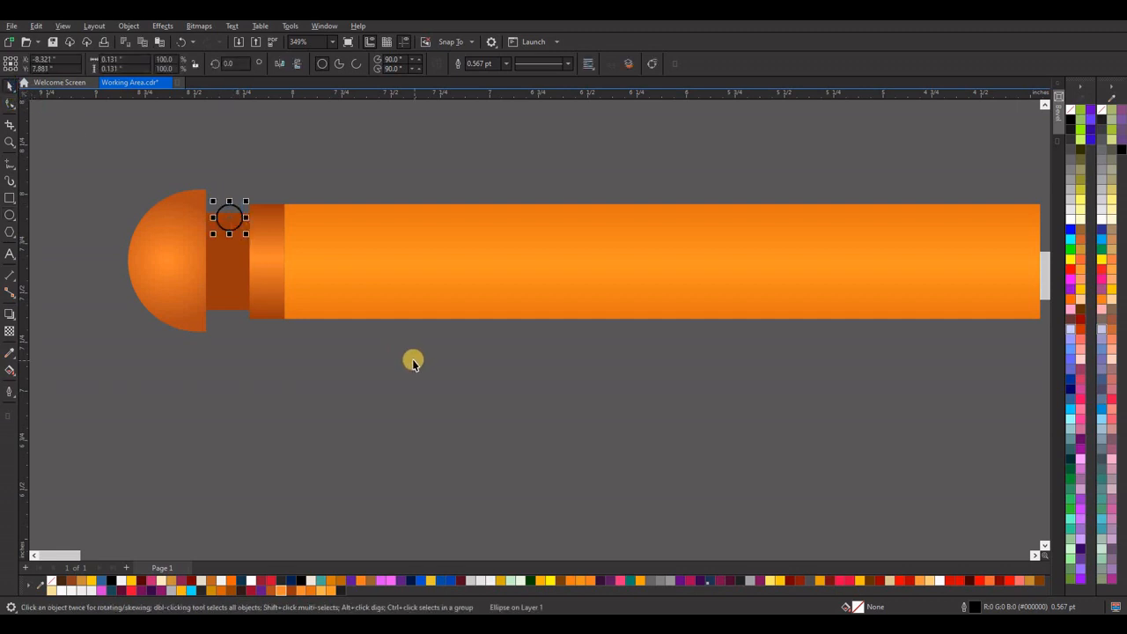
{"action": "key", "text": "Left"}
Give the small circle the end cap's elliptical fountain fill, remove its outline, and keep it at the brown strip's upper end.
{"action": "left_click", "coordinate": [191, 251]}
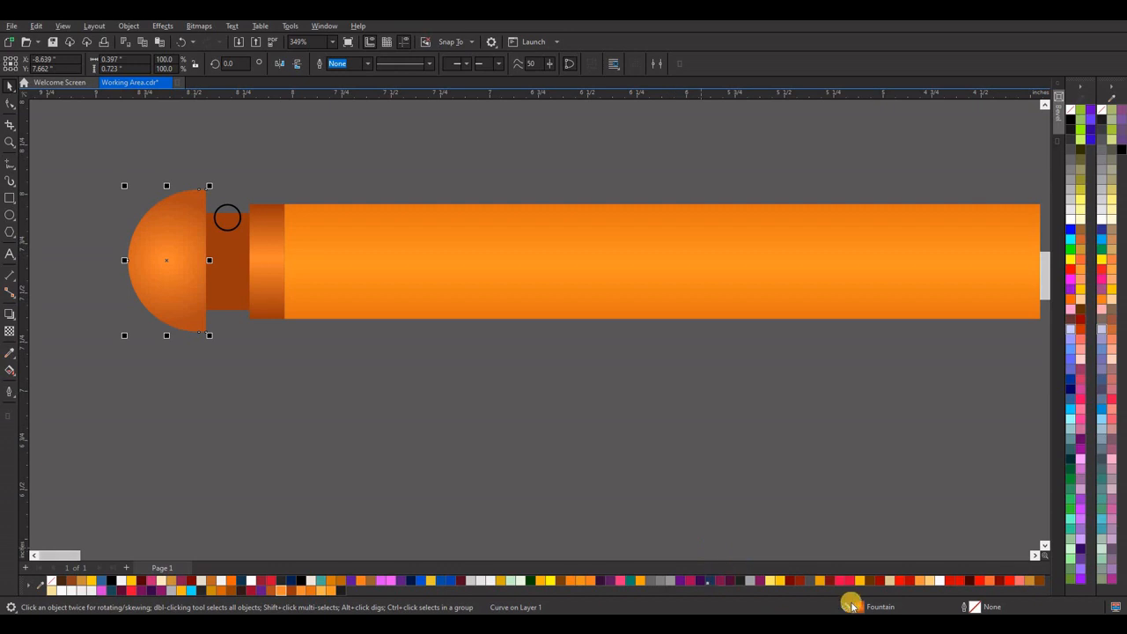
{"action": "left_click", "coordinate": [227, 232]}
{"action": "key", "text": "ctrl+z"}
{"action": "left_click", "coordinate": [230, 209]}
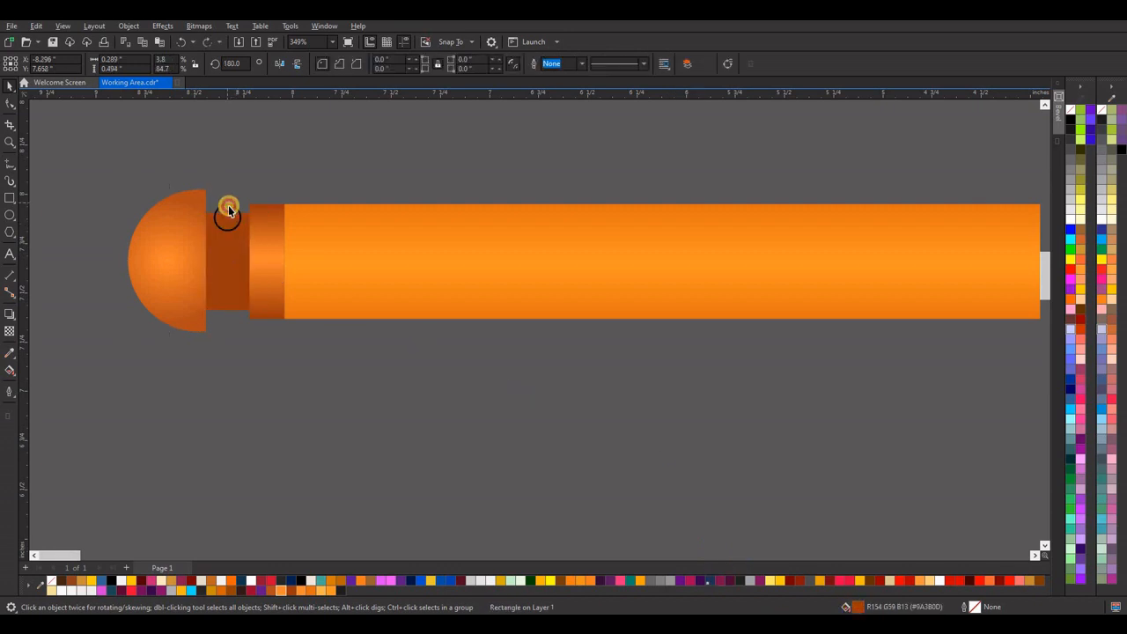
{"action": "left_click", "coordinate": [231, 205]}
{"action": "left_click_drag", "start_coordinate": [227, 218], "coordinate": [262, 384]}
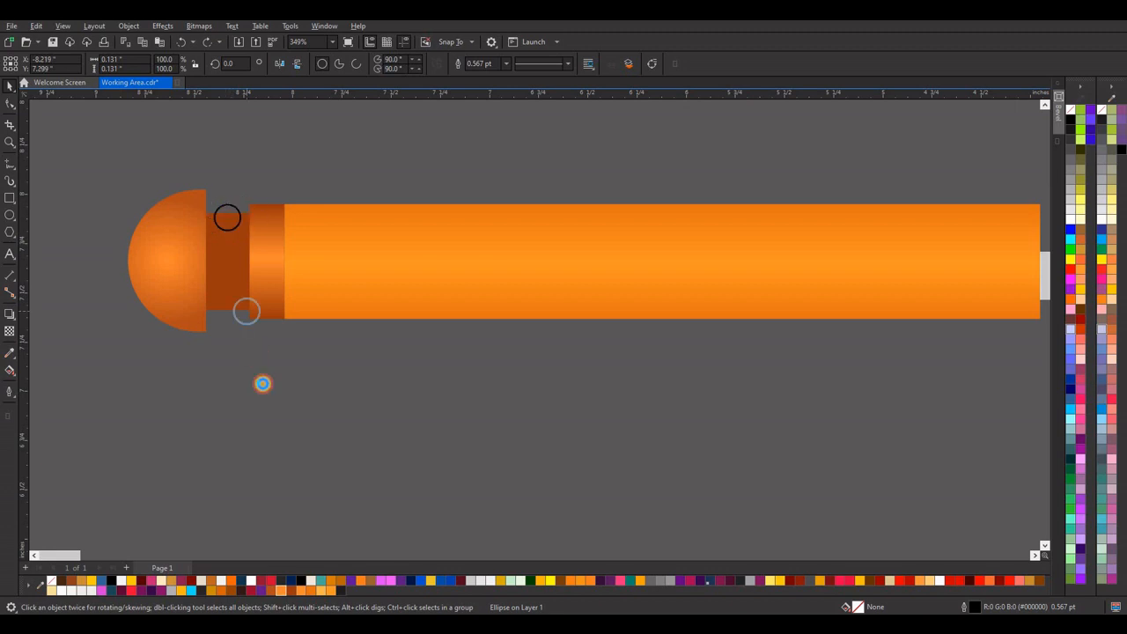
{"action": "left_click", "coordinate": [180, 269]}
{"action": "left_click_drag", "start_coordinate": [856, 607], "coordinate": [228, 217]}
{"action": "left_click", "coordinate": [262, 393]}
{"action": "right_click", "coordinate": [50, 580]}
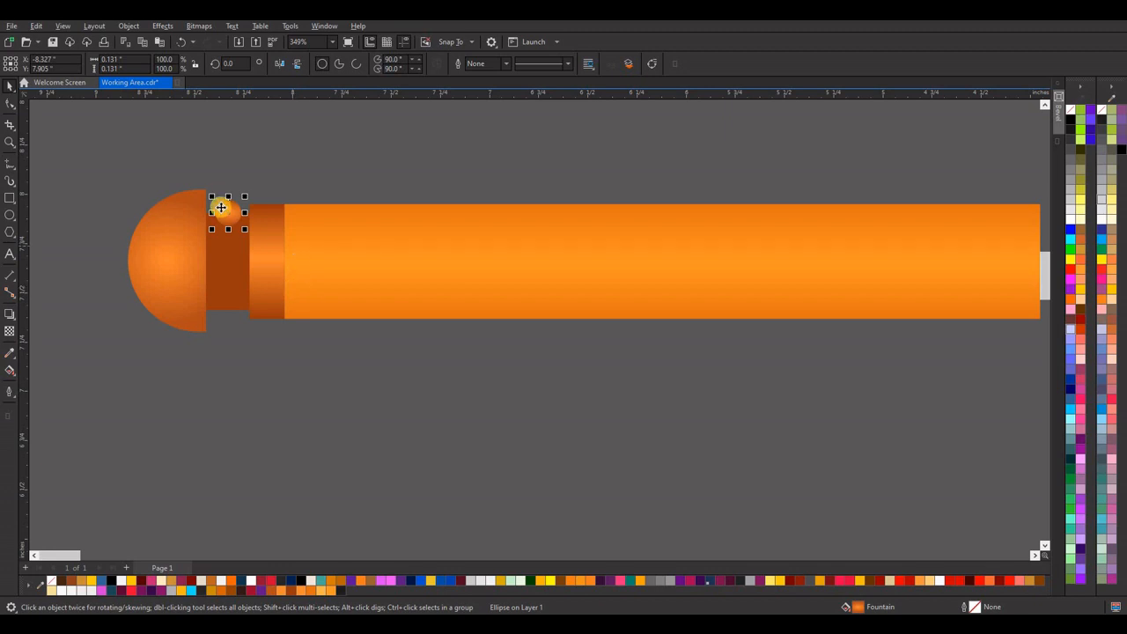
Duplicate the small circle about 0.146 inch straight down and repeat the copy to form a long vertical bead chain.
{"action": "left_click_drag", "start_coordinate": [226, 208], "coordinate": [228, 238]}
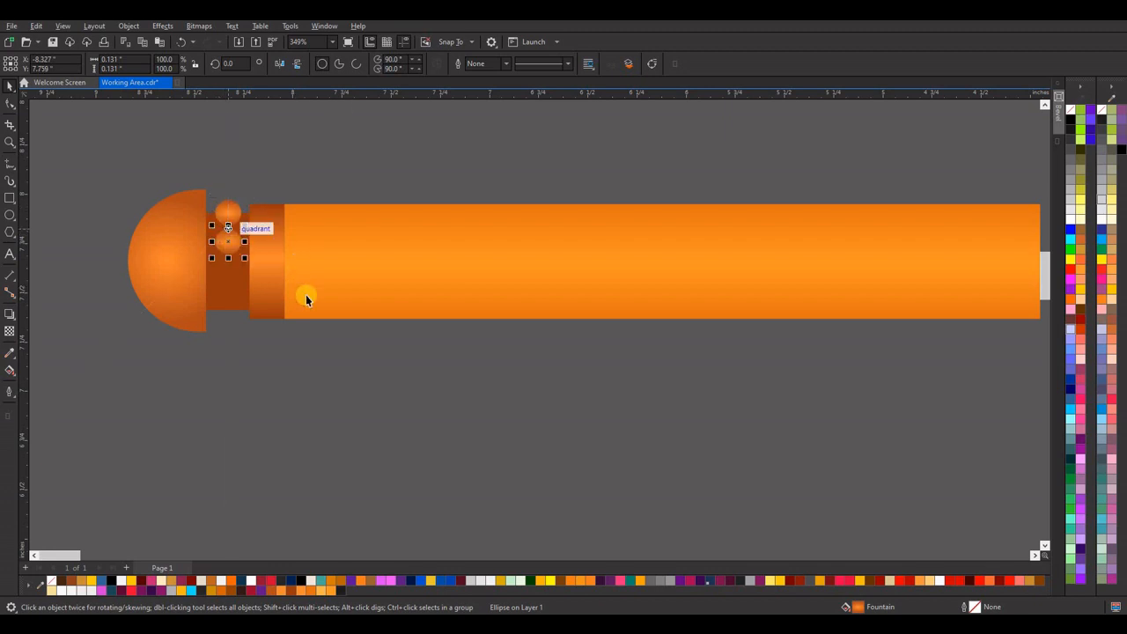
{"action": "key", "text": "ctrl+r"}
{"action": "key", "text": "ctrl+r"}
{"action": "key", "text": "ctrl+r"}
{"action": "key", "text": "ctrl+r"}
{"action": "key", "text": "ctrl+r"}
{"action": "key", "text": "ctrl+r"}
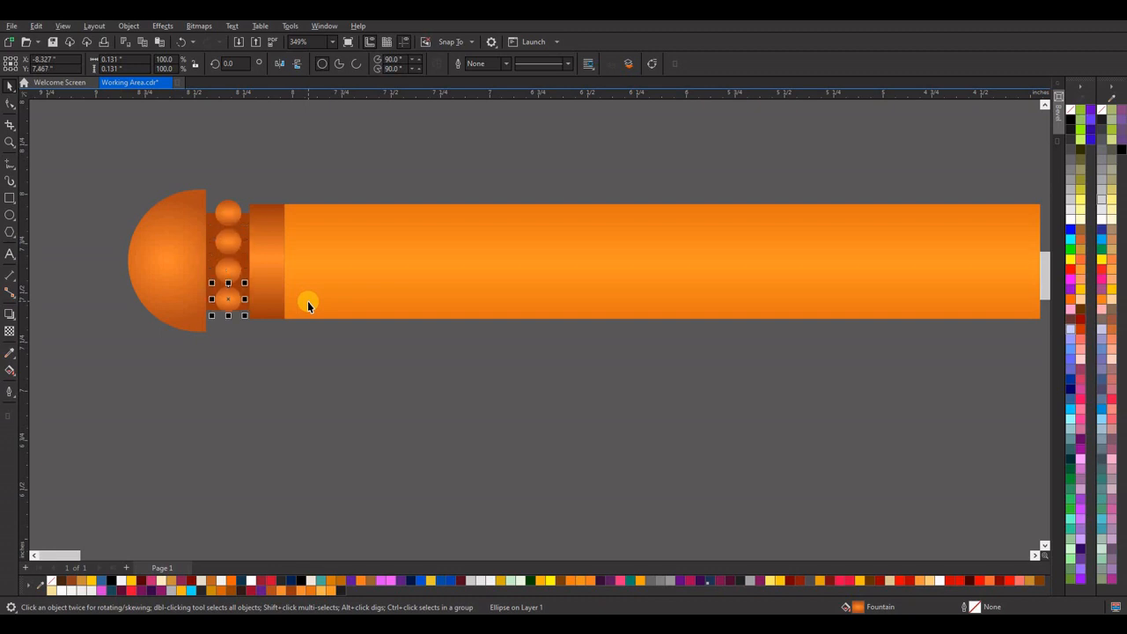
{"action": "key", "text": "ctrl+r"}
{"action": "key", "text": "ctrl+r"}
{"action": "key", "text": "ctrl+r"}
{"action": "scroll", "coordinate": [343, 259], "scroll_direction": "down", "scroll_amount": 5}
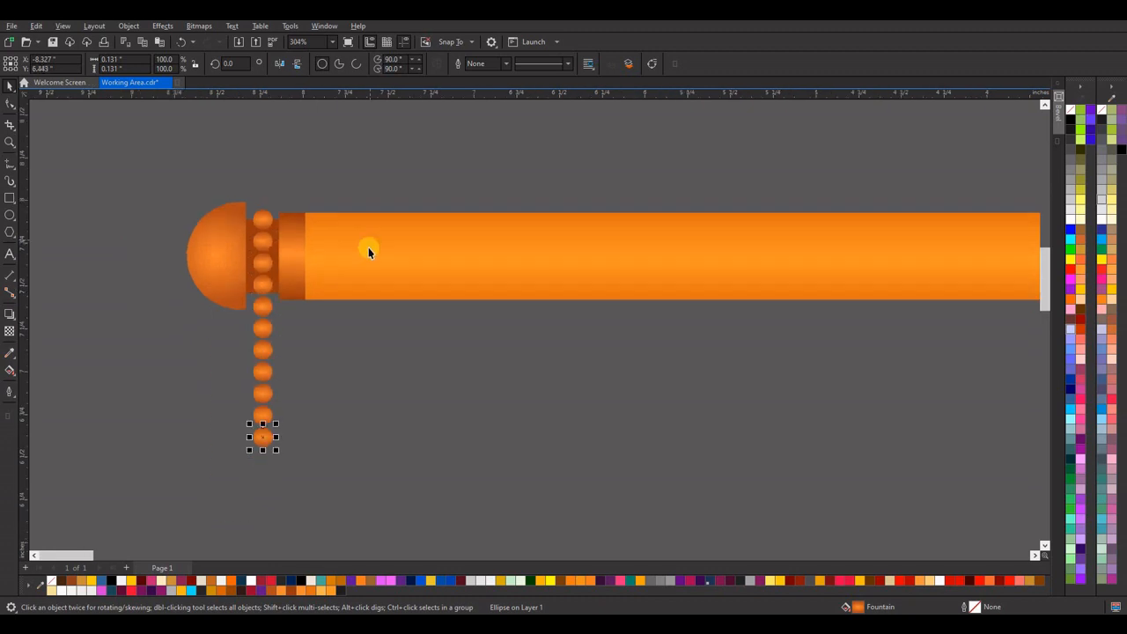
{"action": "key", "text": "ctrl+r"}
{"action": "key", "text": "ctrl+r"}
{"action": "key", "text": "ctrl+r"}
{"action": "key", "text": "ctrl+r"}
{"action": "key", "text": "ctrl+r"}
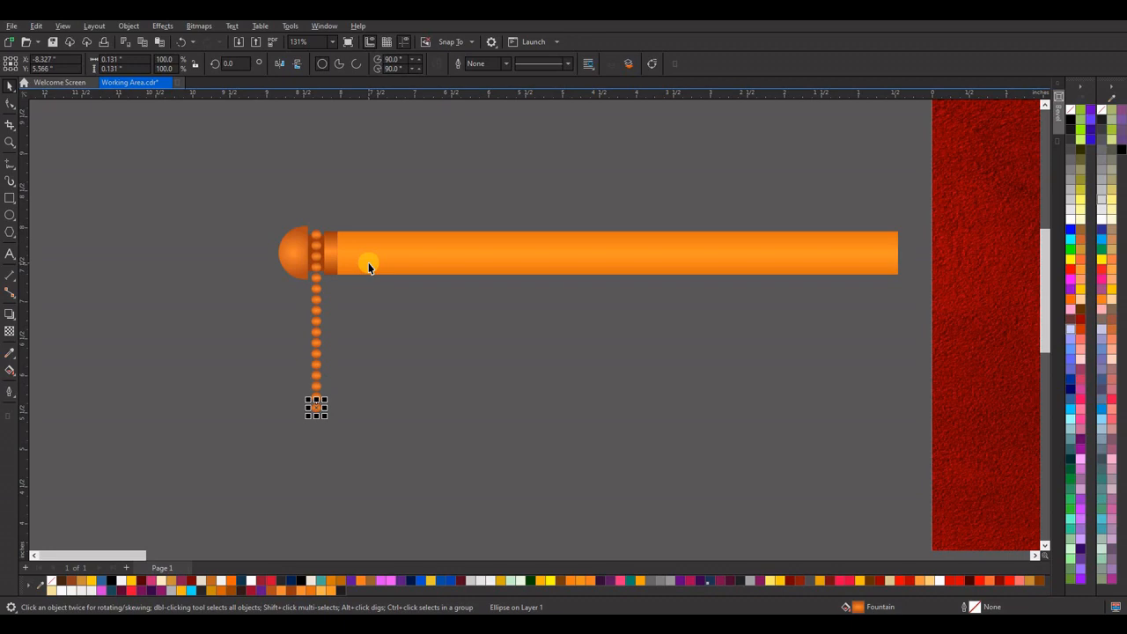
{"action": "key", "text": "ctrl+r"}
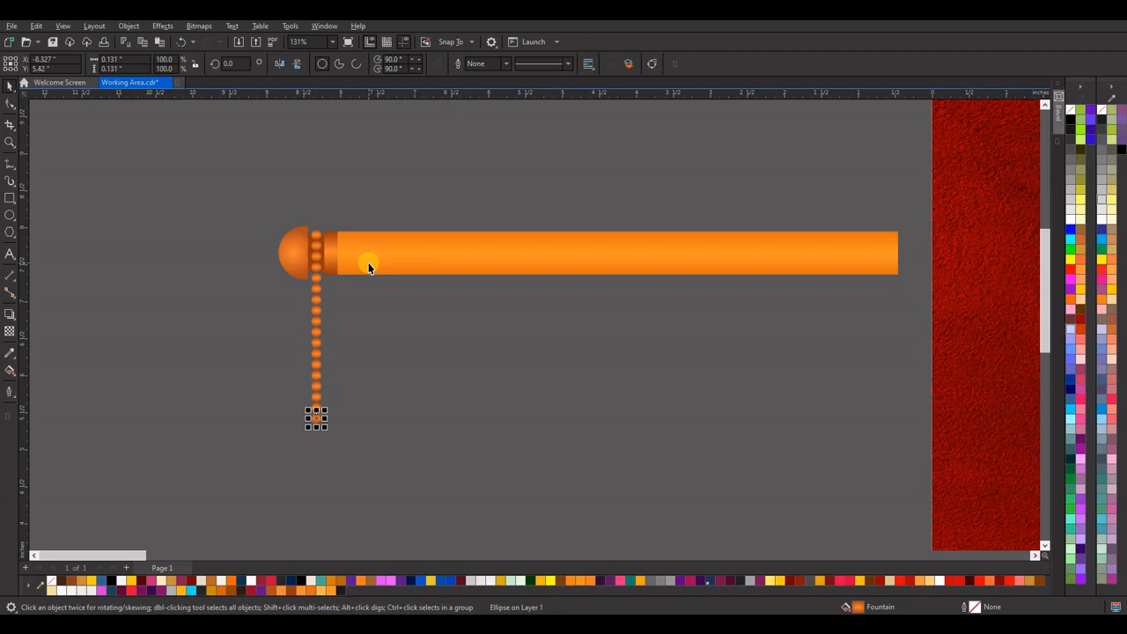
{"action": "key", "text": "ctrl+r"}
{"action": "key", "text": "ctrl+r"}
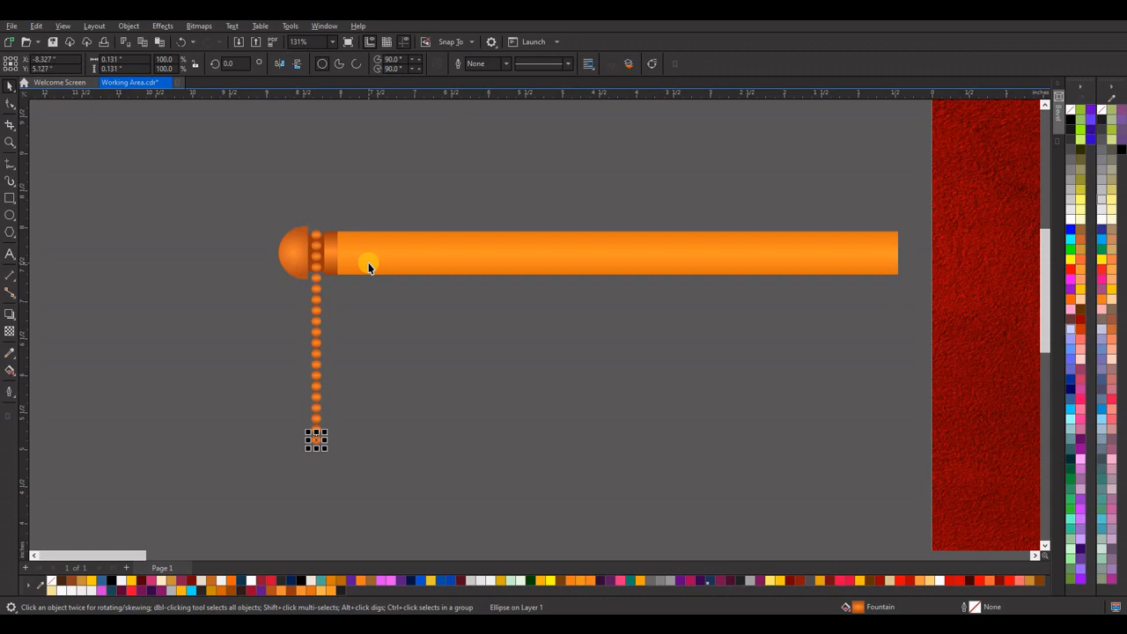
{"action": "scroll", "coordinate": [369, 268], "scroll_direction": "down", "scroll_amount": 5}
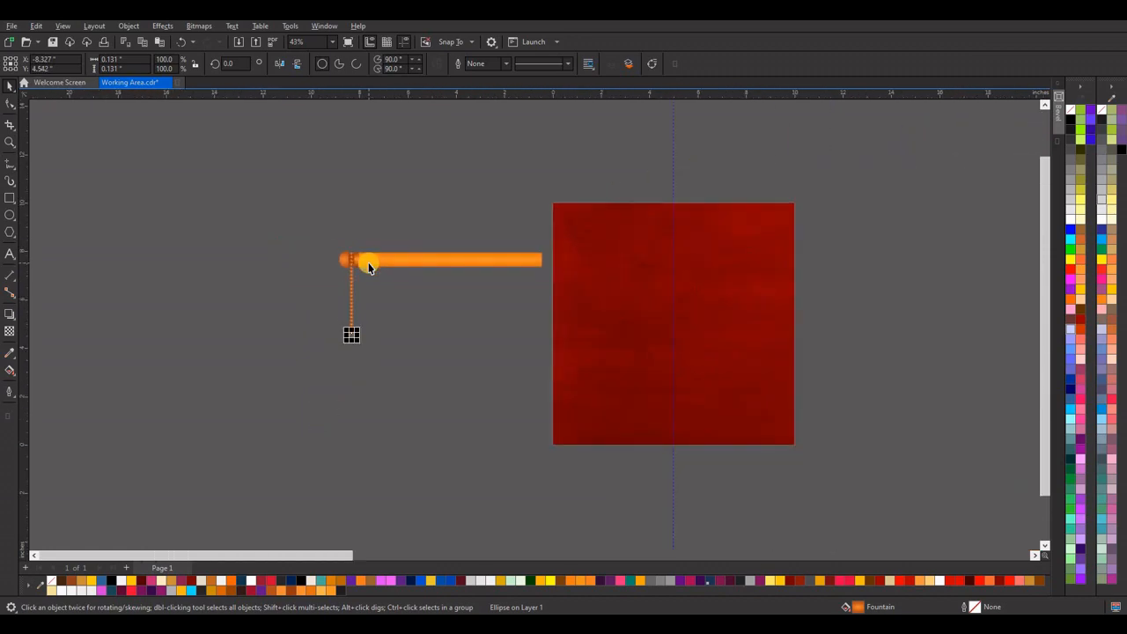
{"action": "key", "text": "ctrl+r"}
Enlarge the lowest bead to about 0.175 inch and add a copy below it, enlarged to about 0.209 inch.
{"action": "scroll", "coordinate": [357, 346], "scroll_direction": "up", "scroll_amount": 10}
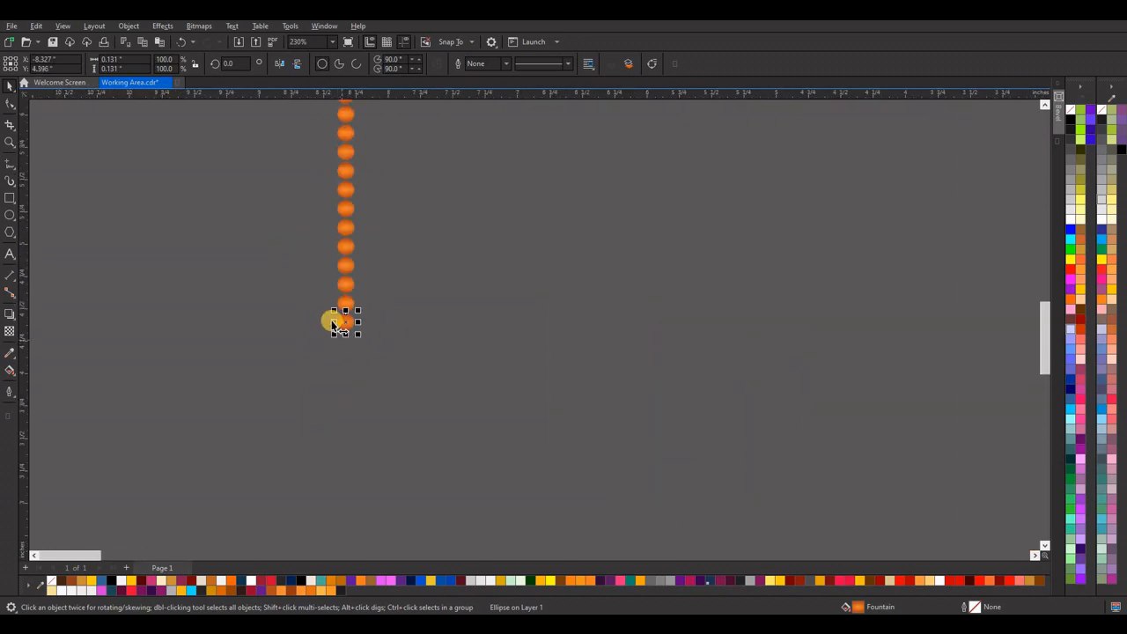
{"action": "left_click_drag", "start_coordinate": [375, 343], "coordinate": [378, 348]}
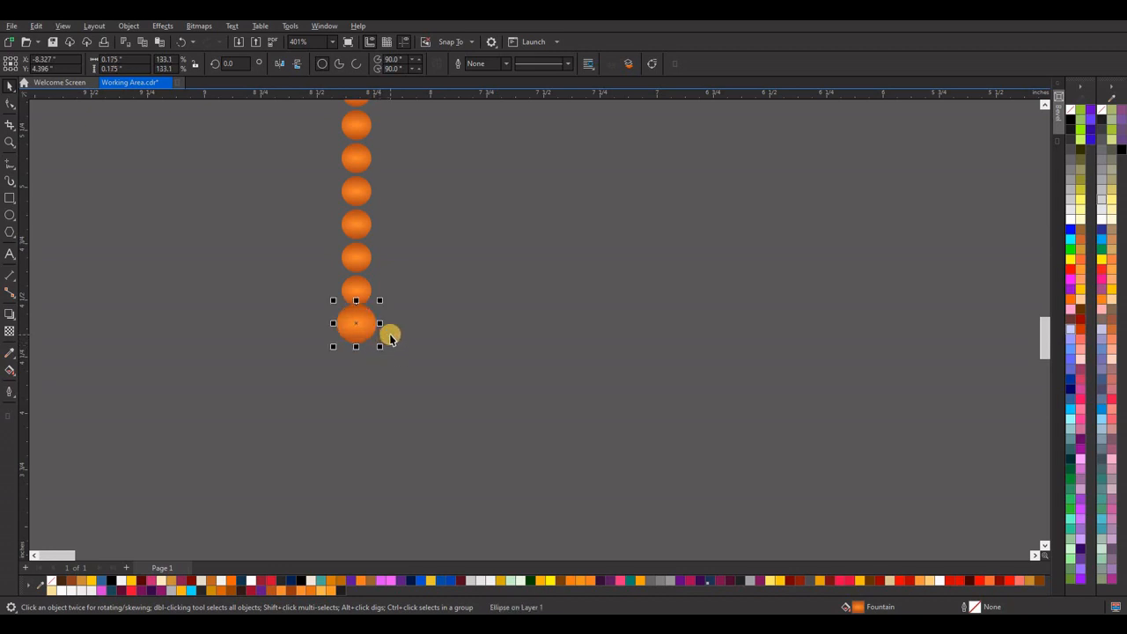
{"action": "key", "text": "Down"}
{"action": "key", "text": "Down"}
{"action": "key", "text": "Down"}
{"action": "key", "text": "Down"}
{"action": "key", "text": "Down"}
{"action": "key", "text": "Down"}
{"action": "key", "text": "Down"}
{"action": "key", "text": "Down"}
{"action": "key", "text": "Down"}
{"action": "key", "text": "Down"}
{"action": "key", "text": "Down"}
{"action": "key", "text": "Down"}
{"action": "key", "text": "Down"}
{"action": "key", "text": "Down"}
{"action": "key", "text": "Down"}
{"action": "key", "text": "Down"}
{"action": "key", "text": "Down"}
{"action": "key", "text": "Down"}
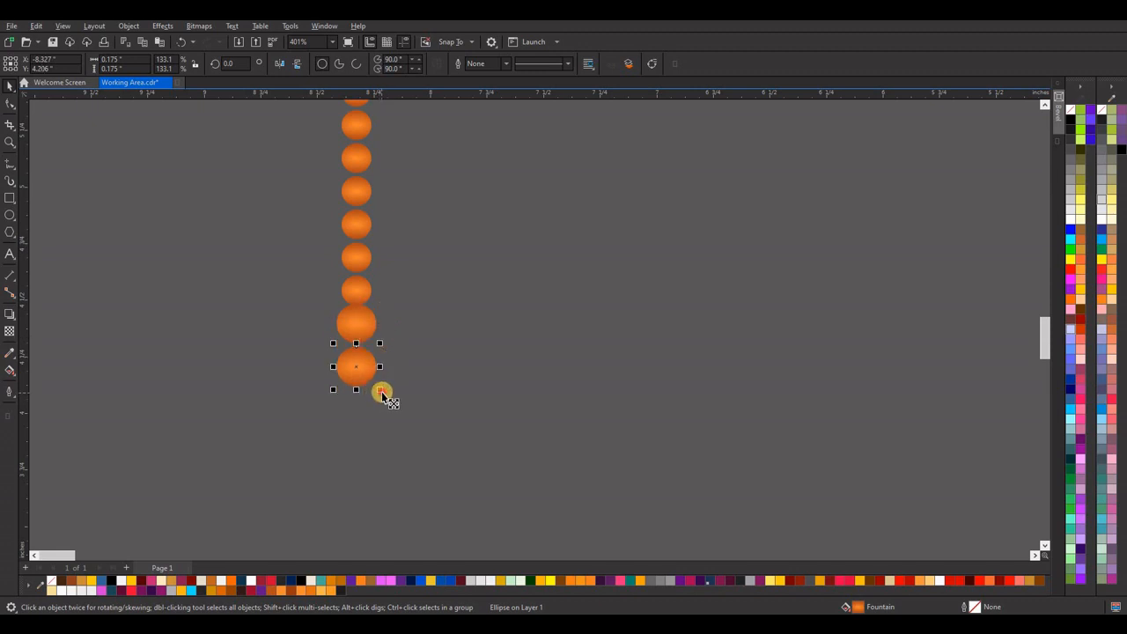
{"action": "left_click_drag", "start_coordinate": [381, 391], "coordinate": [384, 394]}
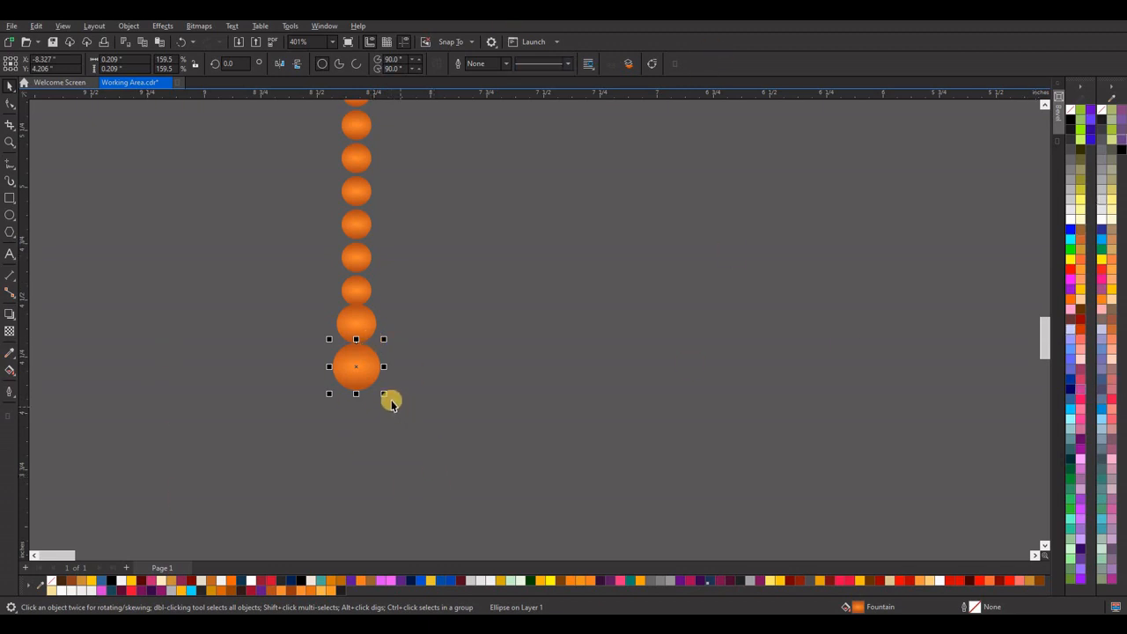
{"action": "left_click", "coordinate": [1072, 468]}
{"action": "key", "text": "ctrl+z"}
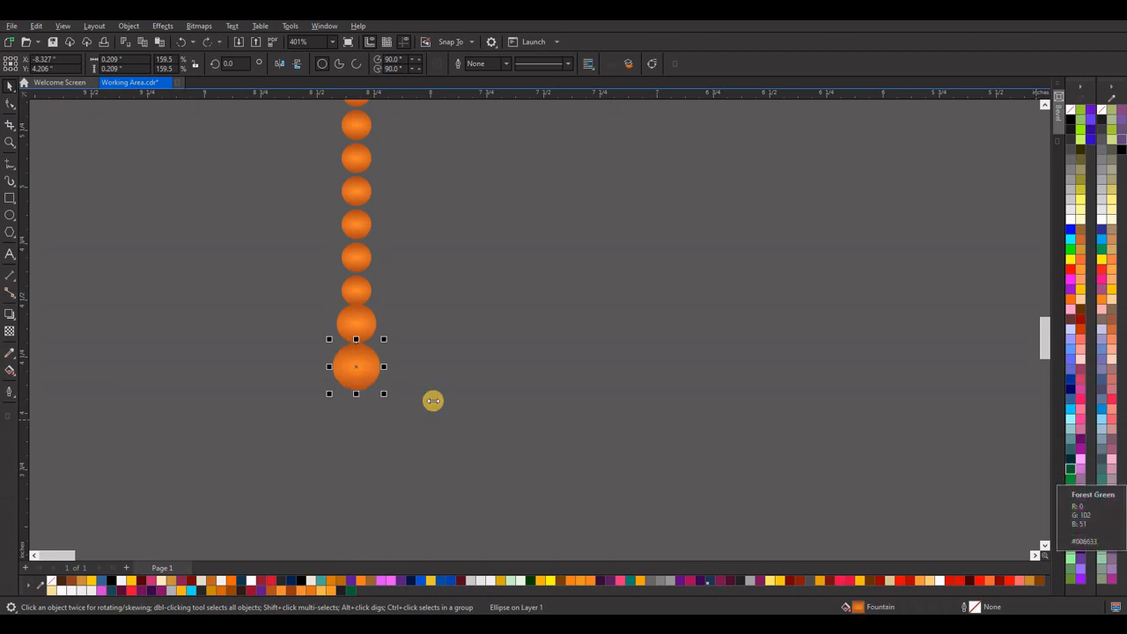
{"action": "left_click", "coordinate": [9, 392]}
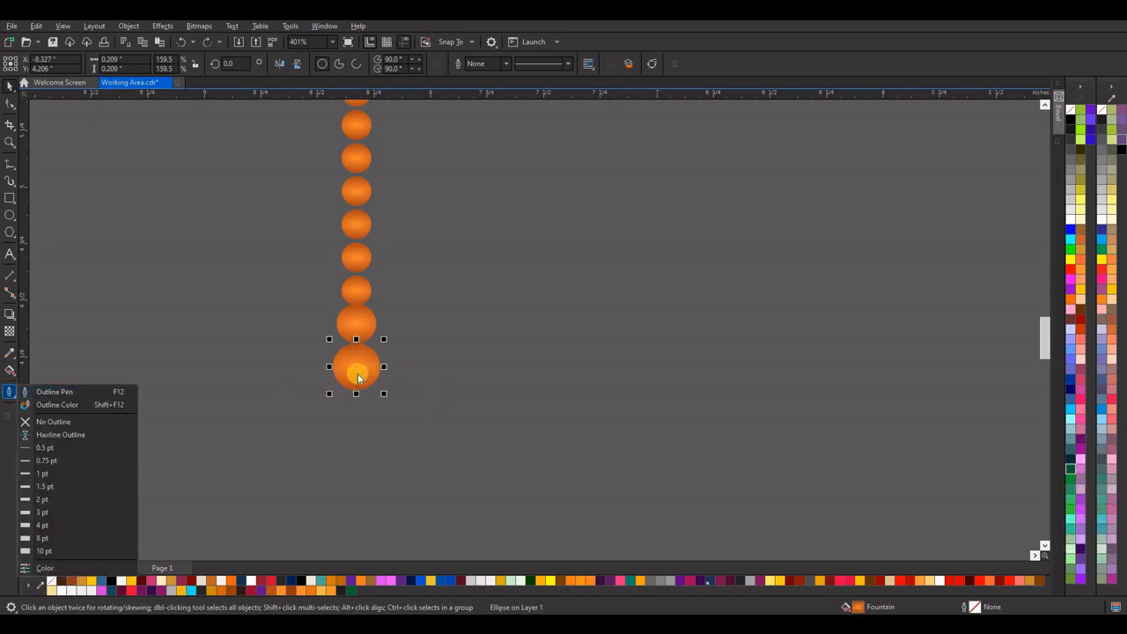
Recolour the lowest bead's fountain fill with Forest Green at the outer node and a brighter green at the centre.
{"action": "left_click", "coordinate": [11, 370]}
{"action": "left_click", "coordinate": [57, 370]}
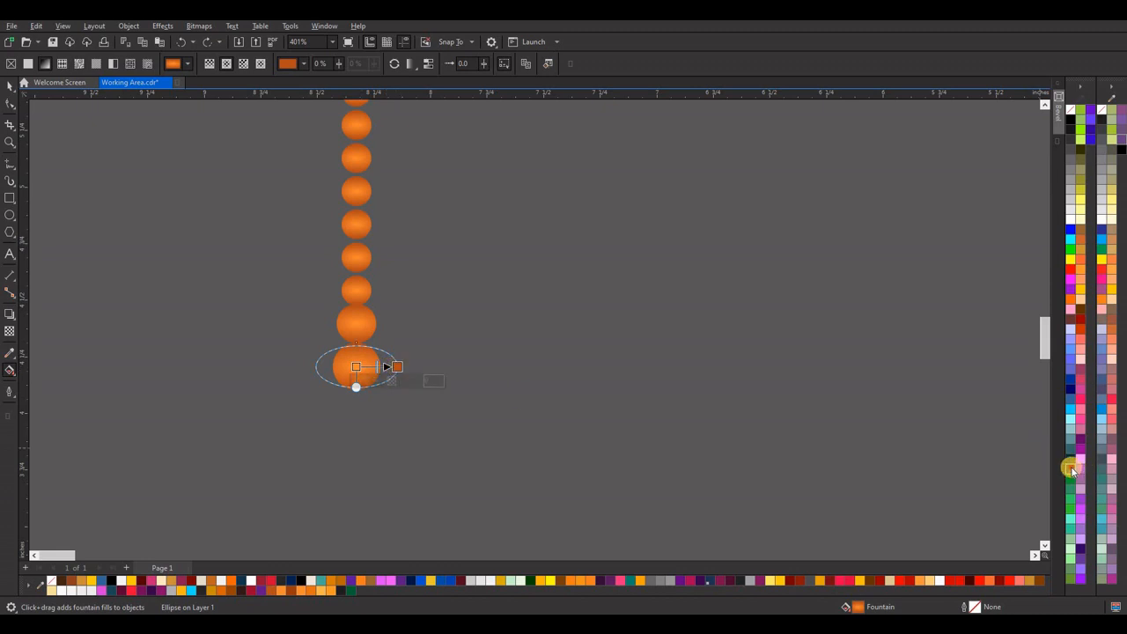
{"action": "left_click_drag", "start_coordinate": [1071, 468], "coordinate": [397, 367]}
{"action": "left_click", "coordinate": [353, 365]}
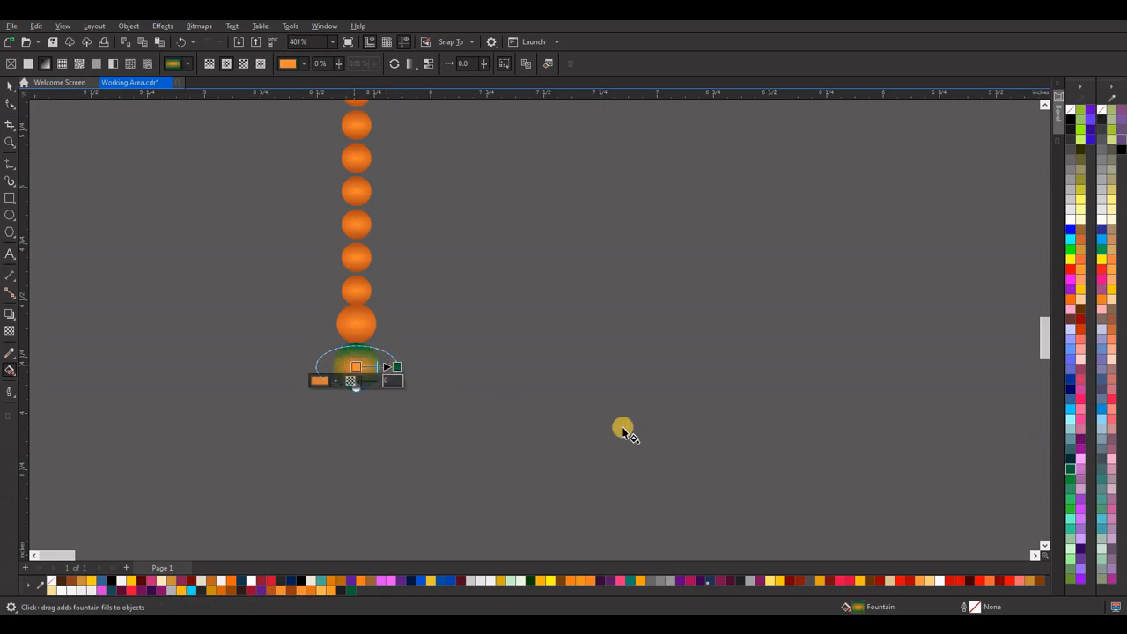
{"action": "left_click", "coordinate": [1072, 505]}
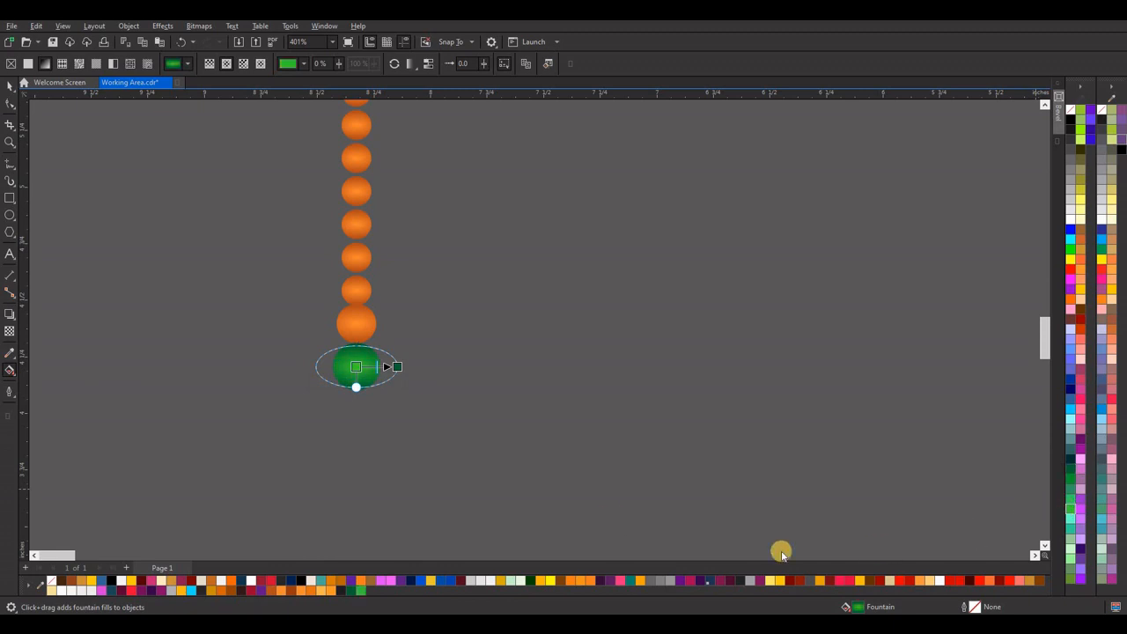
{"action": "left_click", "coordinate": [11, 87]}
{"action": "left_click", "coordinate": [157, 250]}
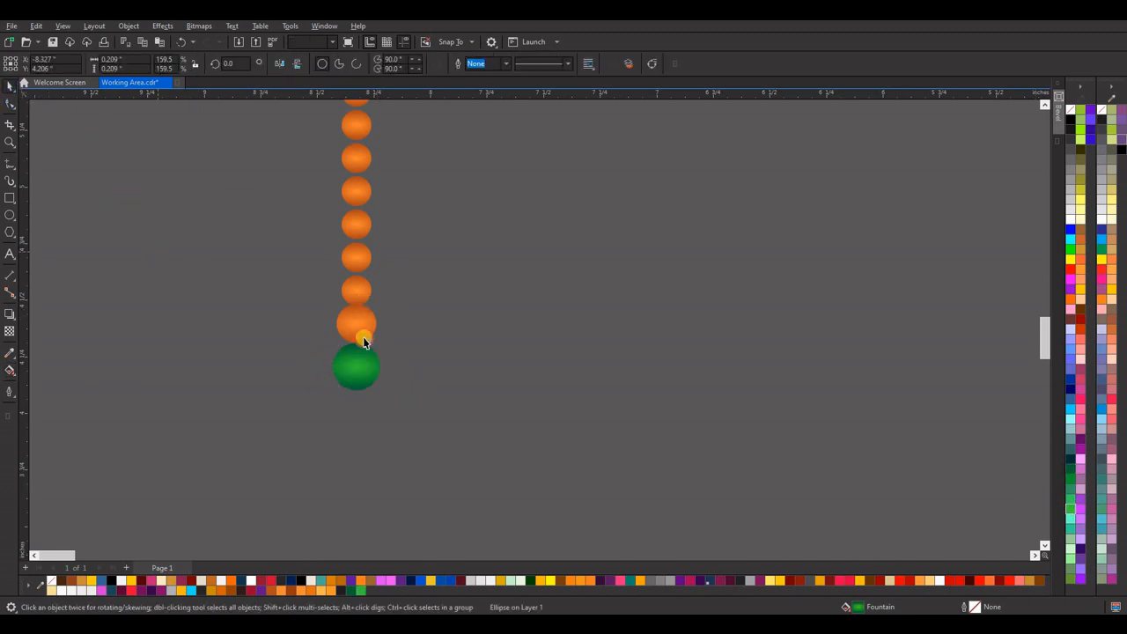
Shift the green bead's fountain fill highlight towards its upper left and bring the dark end node inside the lower part of the bead.
{"action": "left_click", "coordinate": [367, 368]}
{"action": "left_click", "coordinate": [10, 371]}
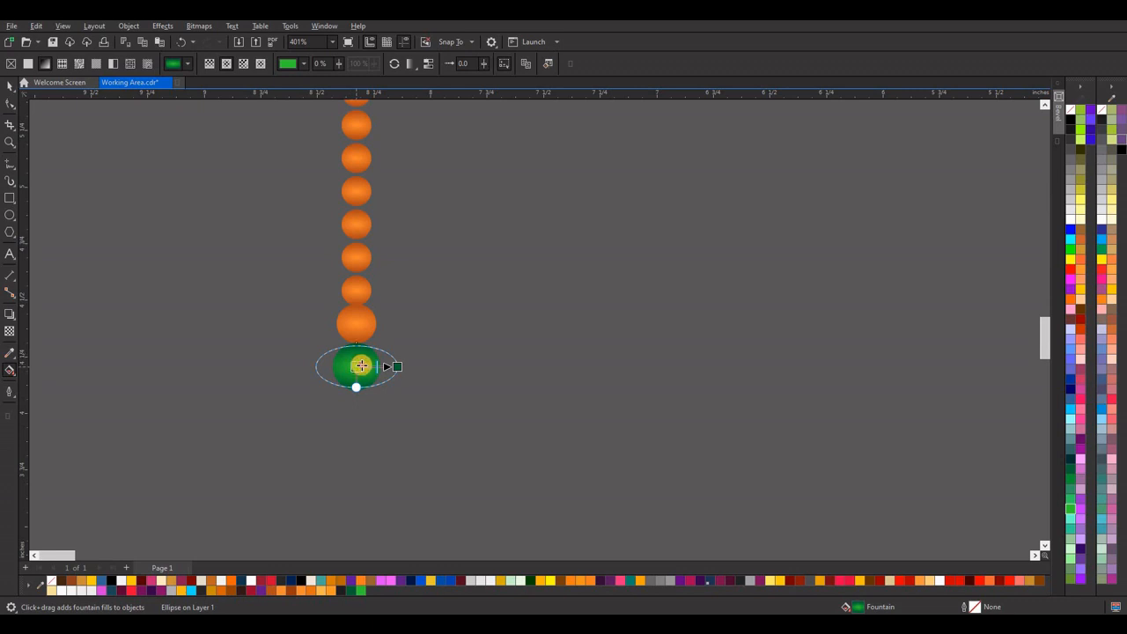
{"action": "mouse_move", "coordinate": [361, 365]}
{"action": "left_mouse_down"}
{"action": "mouse_move", "coordinate": [390, 367]}
{"action": "mouse_move", "coordinate": [366, 358]}
{"action": "left_mouse_up"}
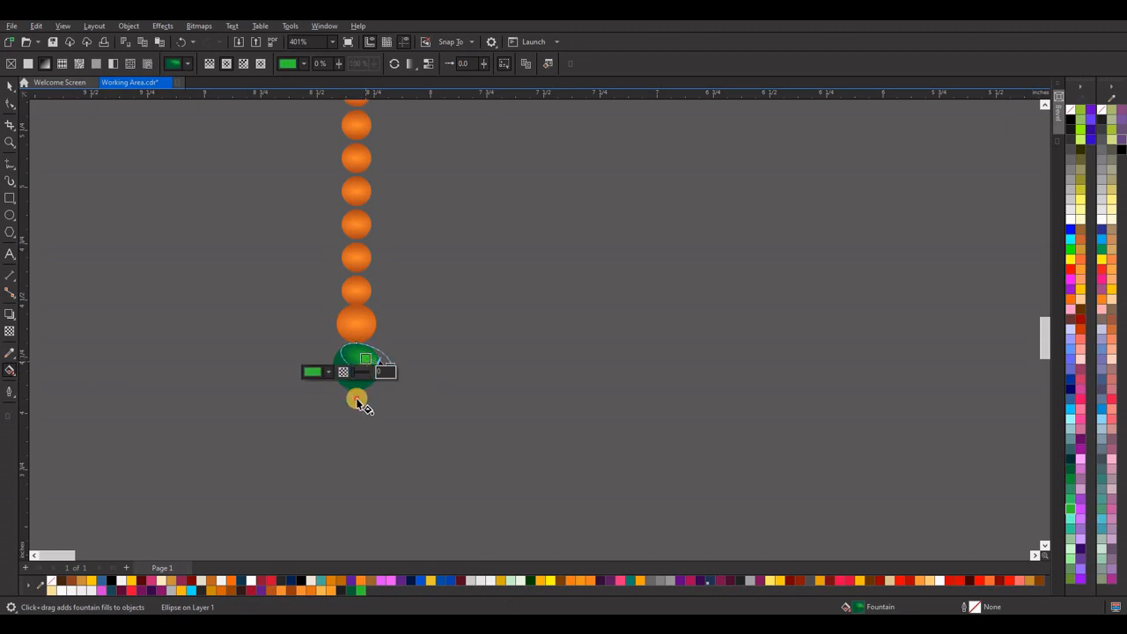
{"action": "left_click", "coordinate": [356, 400]}
{"action": "left_click", "coordinate": [355, 364]}
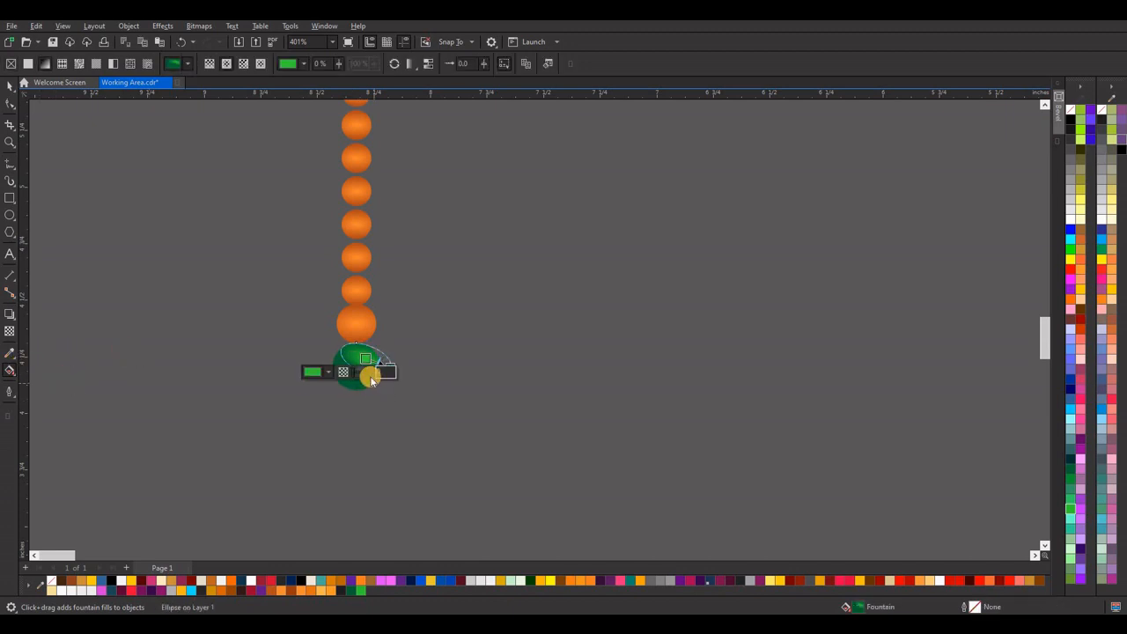
{"action": "left_click", "coordinate": [333, 397]}
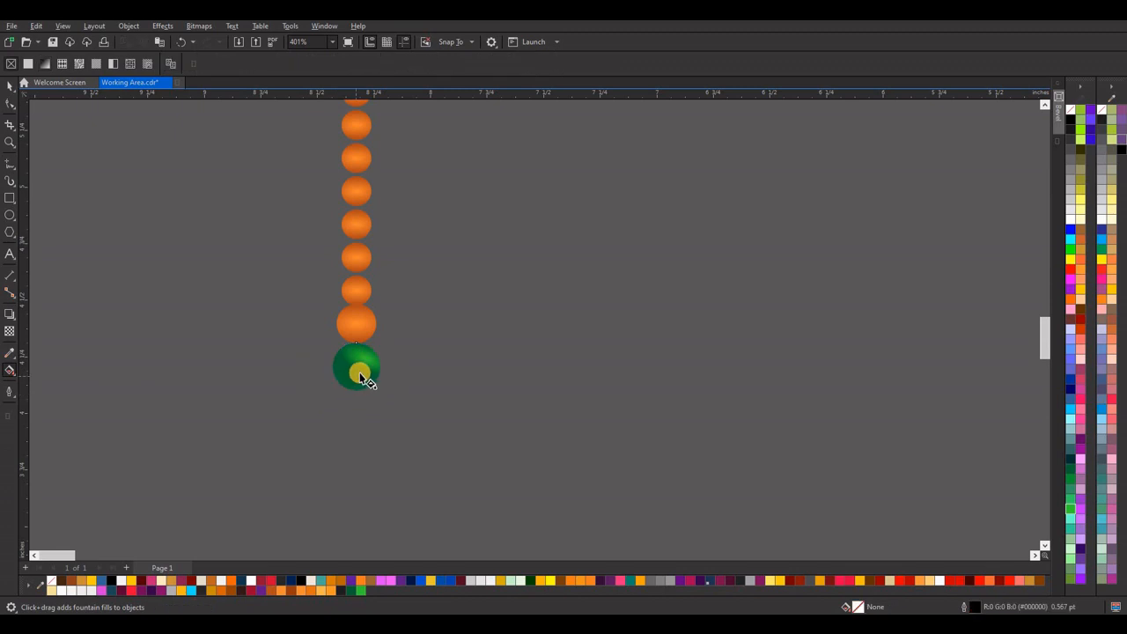
{"action": "left_click", "coordinate": [359, 364]}
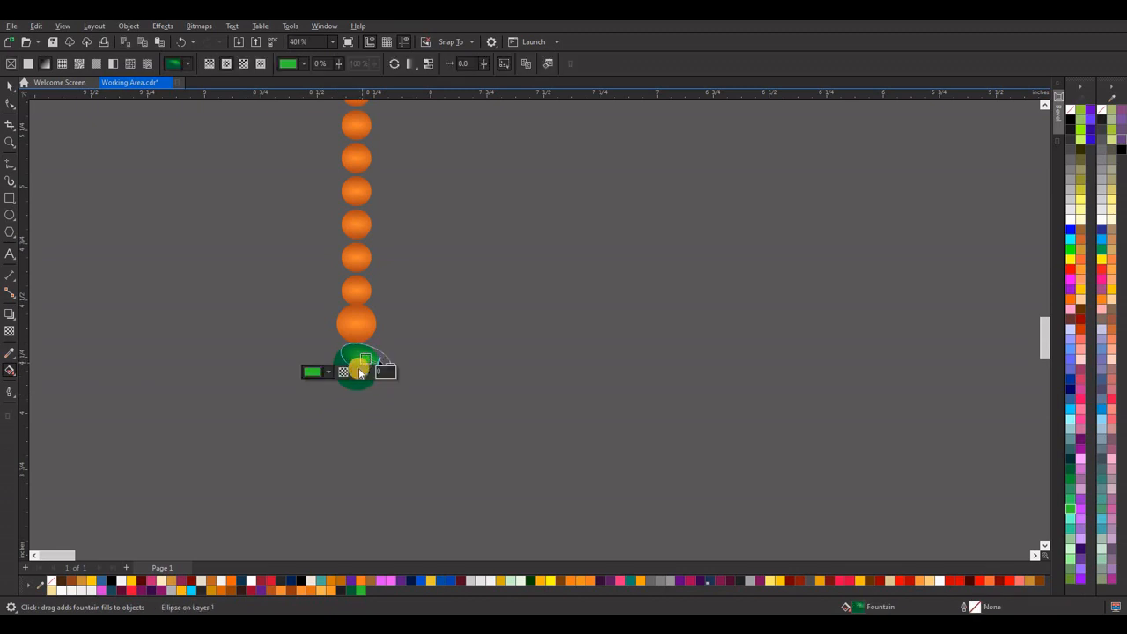
{"action": "left_click_drag", "start_coordinate": [347, 358], "coordinate": [351, 378]}
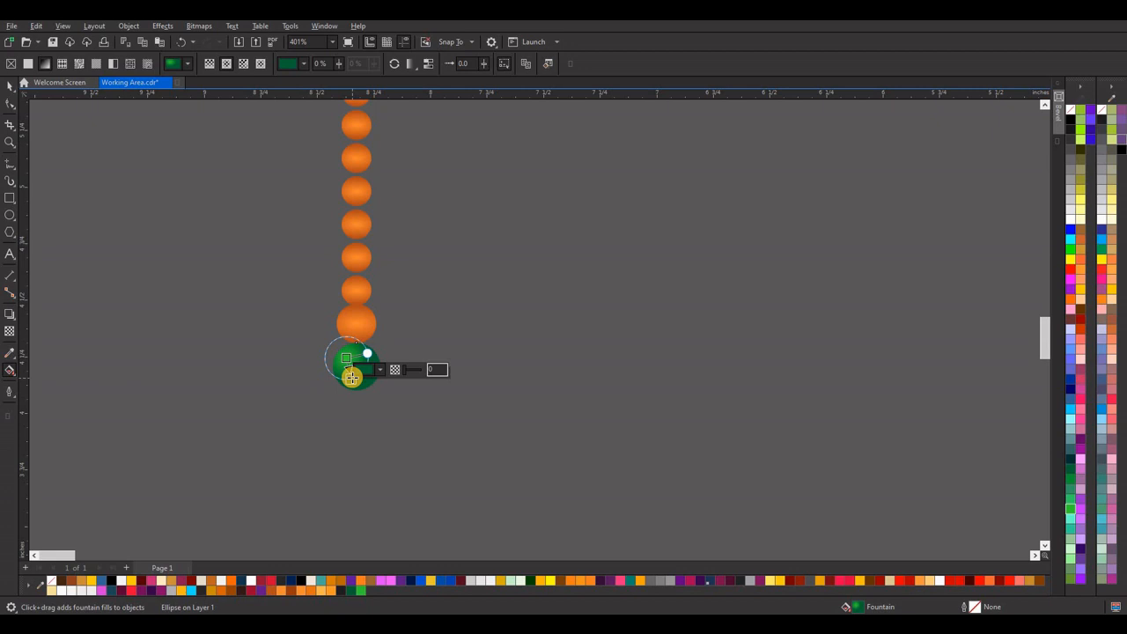
{"action": "left_click", "coordinate": [10, 85]}
{"action": "left_click", "coordinate": [404, 349]}
{"action": "scroll", "coordinate": [405, 349], "scroll_direction": "down", "scroll_amount": 3}
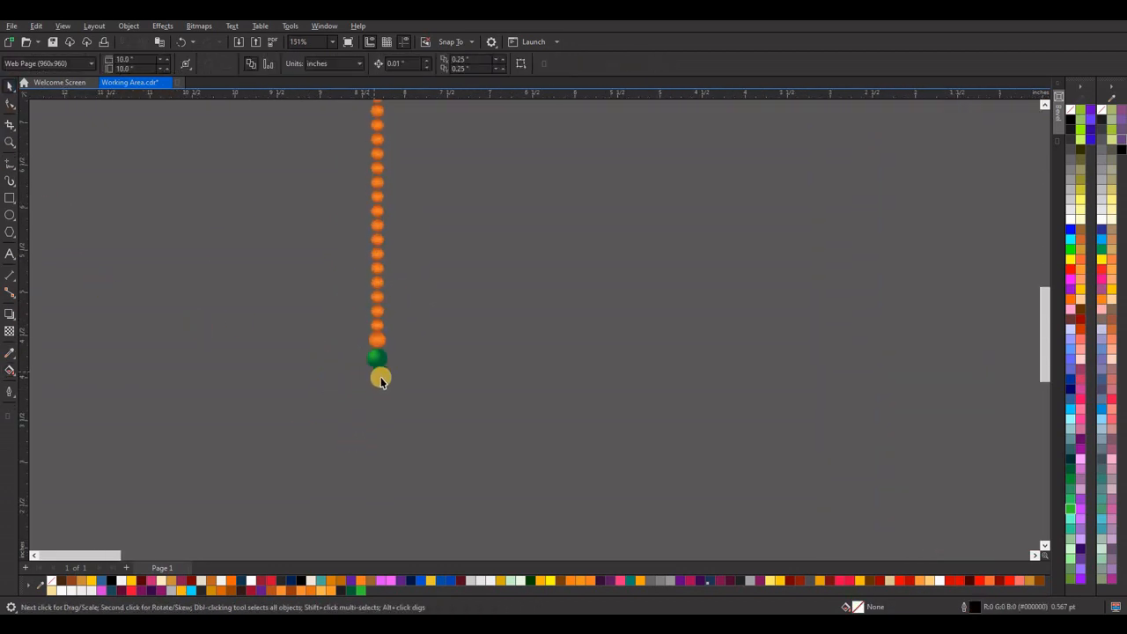
Extend the green bead's fountain fill slightly by moving its dark end node down to the bead's lower edge.
{"action": "scroll", "coordinate": [379, 374], "scroll_direction": "up", "scroll_amount": 5}
{"action": "left_click", "coordinate": [377, 333]}
{"action": "left_click", "coordinate": [11, 372]}
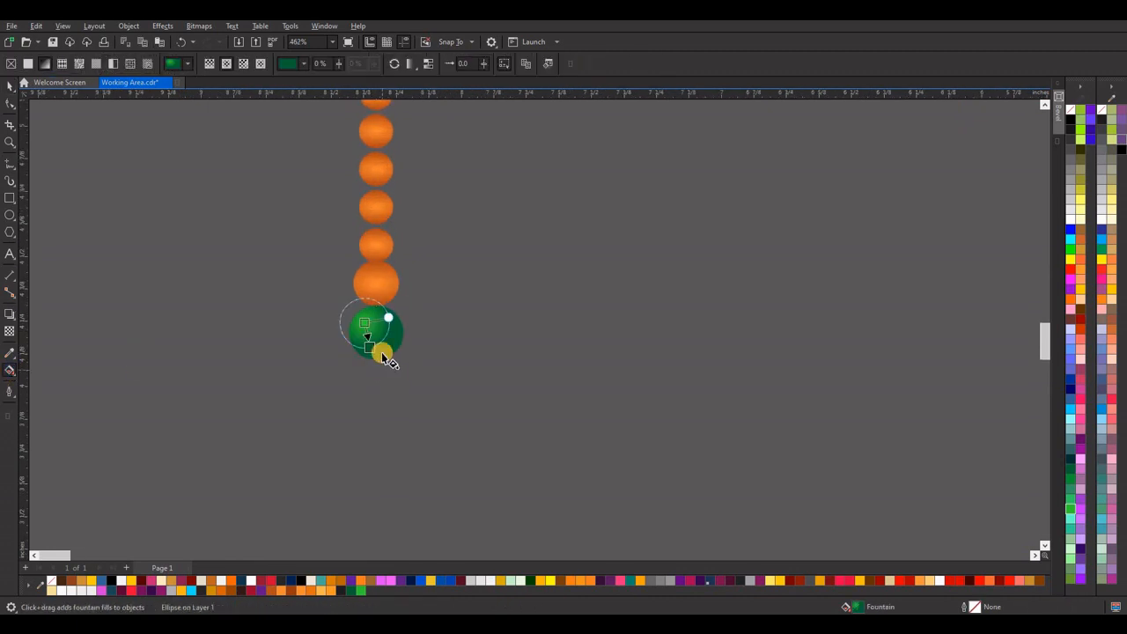
{"action": "left_click_drag", "start_coordinate": [373, 348], "coordinate": [376, 353]}
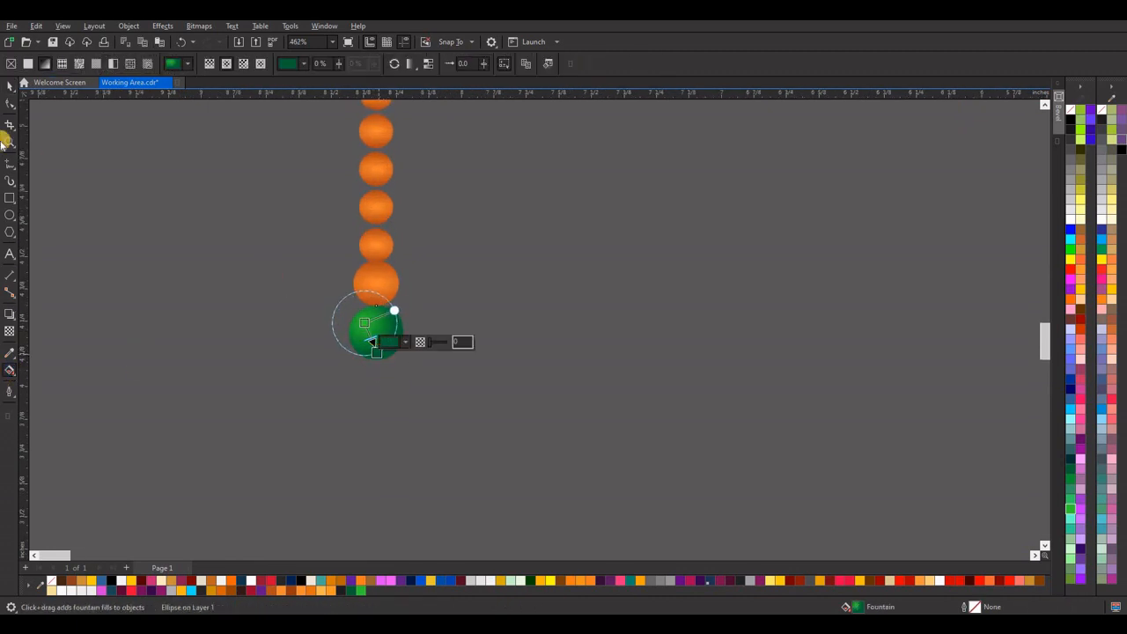
{"action": "left_click", "coordinate": [8, 86]}
{"action": "left_click", "coordinate": [428, 370]}
Shift the fountain fill highlight of the larger orange bead above the green one slightly towards its upper left.
{"action": "scroll", "coordinate": [419, 352], "scroll_direction": "down", "scroll_amount": 5}
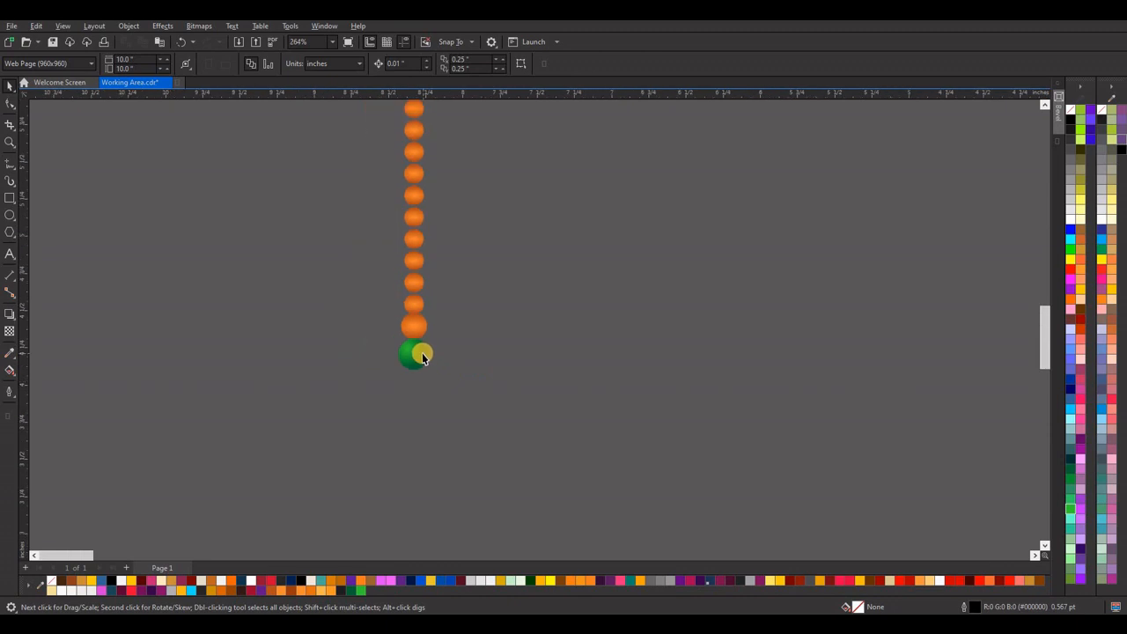
{"action": "scroll", "coordinate": [438, 339], "scroll_direction": "up", "scroll_amount": 2}
{"action": "scroll", "coordinate": [436, 335], "scroll_direction": "up", "scroll_amount": 2}
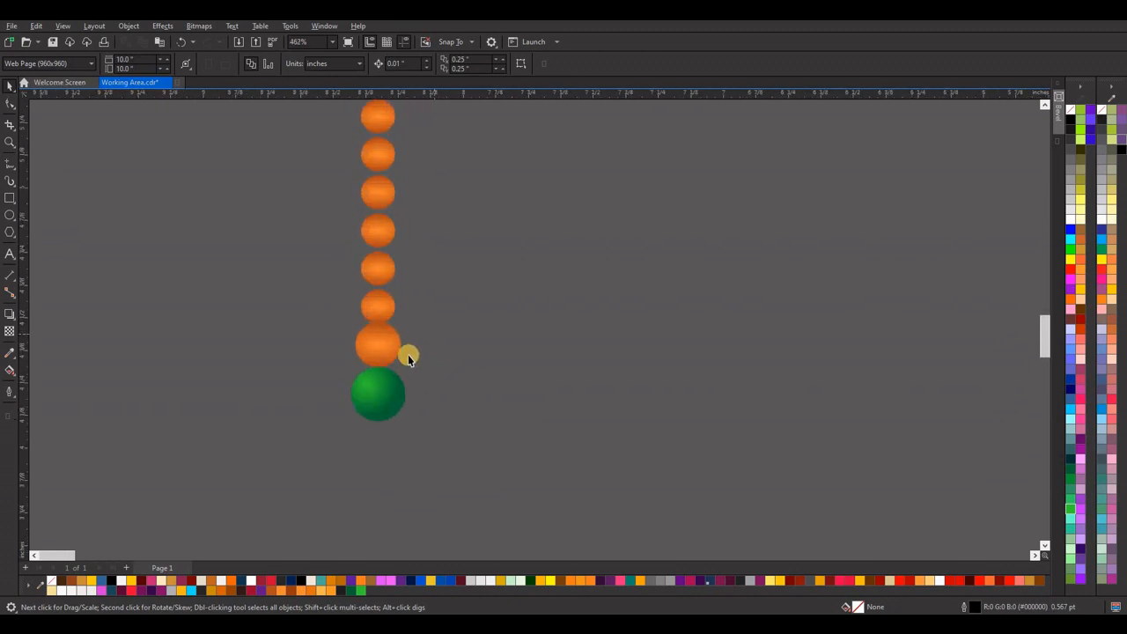
{"action": "left_click", "coordinate": [378, 344]}
{"action": "left_click", "coordinate": [7, 373]}
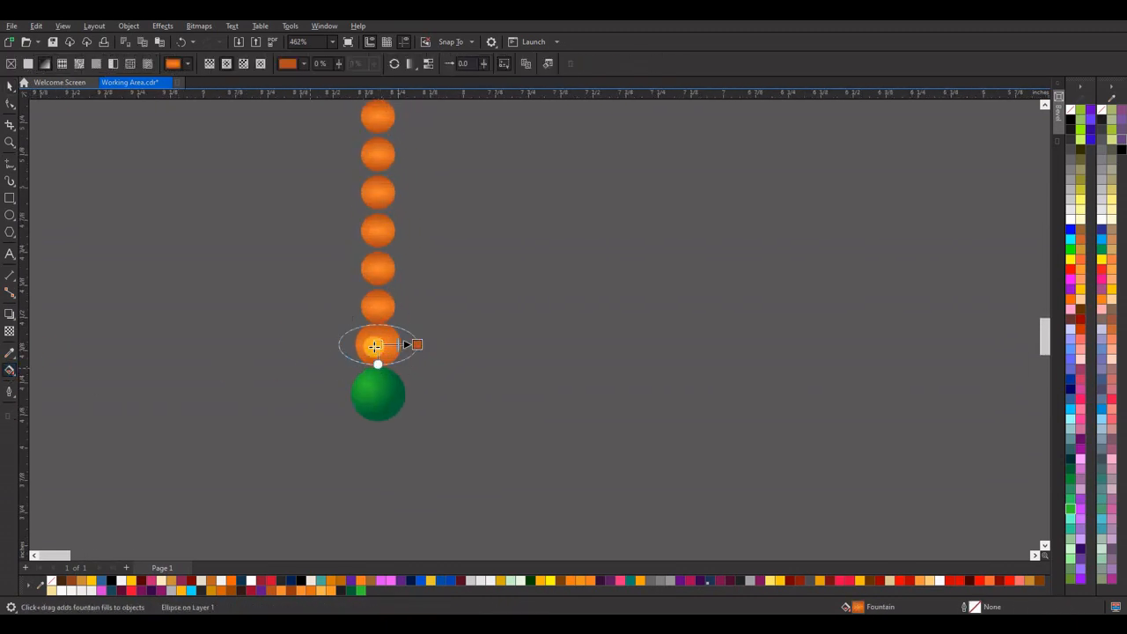
{"action": "left_click_drag", "start_coordinate": [372, 344], "coordinate": [368, 341]}
{"action": "left_click_drag", "start_coordinate": [394, 440], "coordinate": [470, 360]}
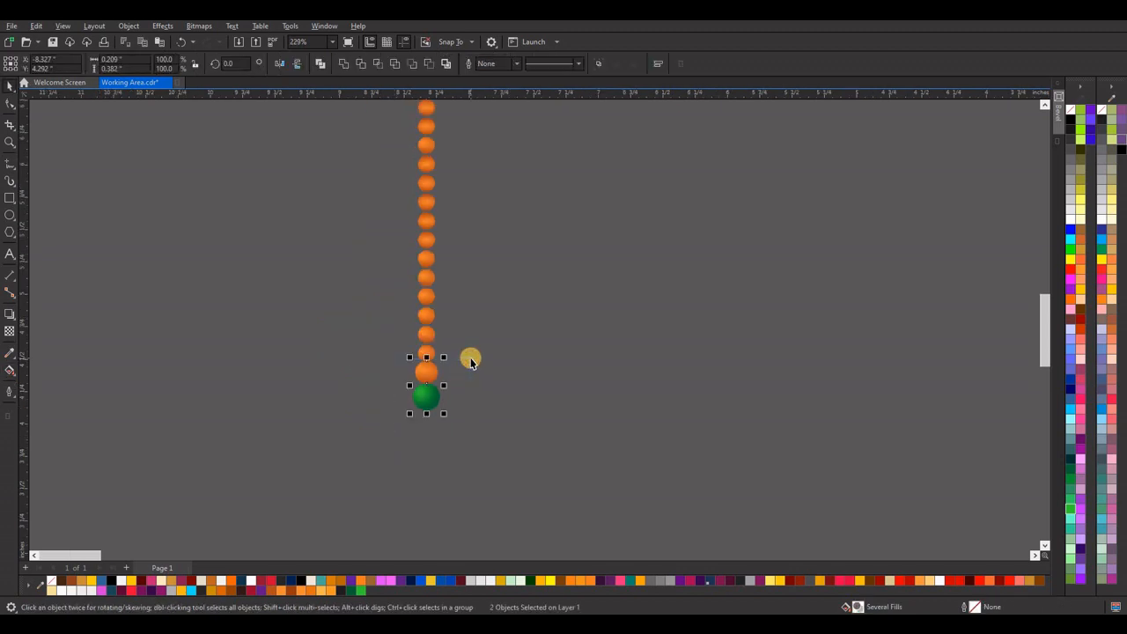
{"action": "left_click_drag", "start_coordinate": [397, 458], "coordinate": [470, 378]}
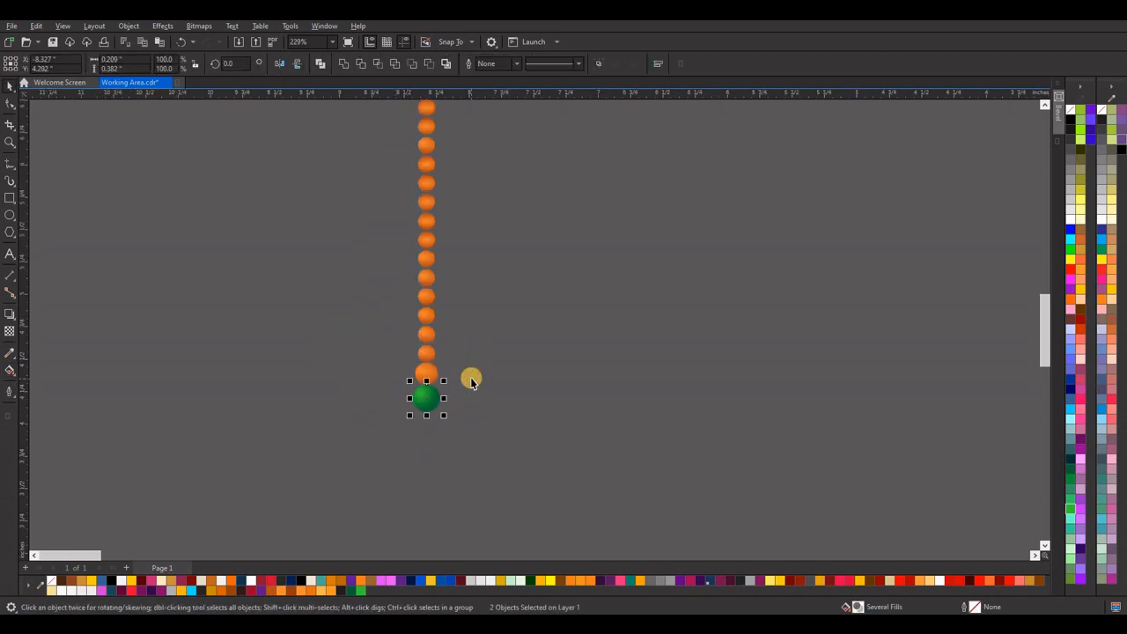
{"action": "left_click", "coordinate": [478, 389]}
Draw a rectangle about 0.348 by 0.69 inch below the green bead and centre it roughly under the chain.
{"action": "scroll", "coordinate": [481, 309], "scroll_direction": "down", "scroll_amount": 2}
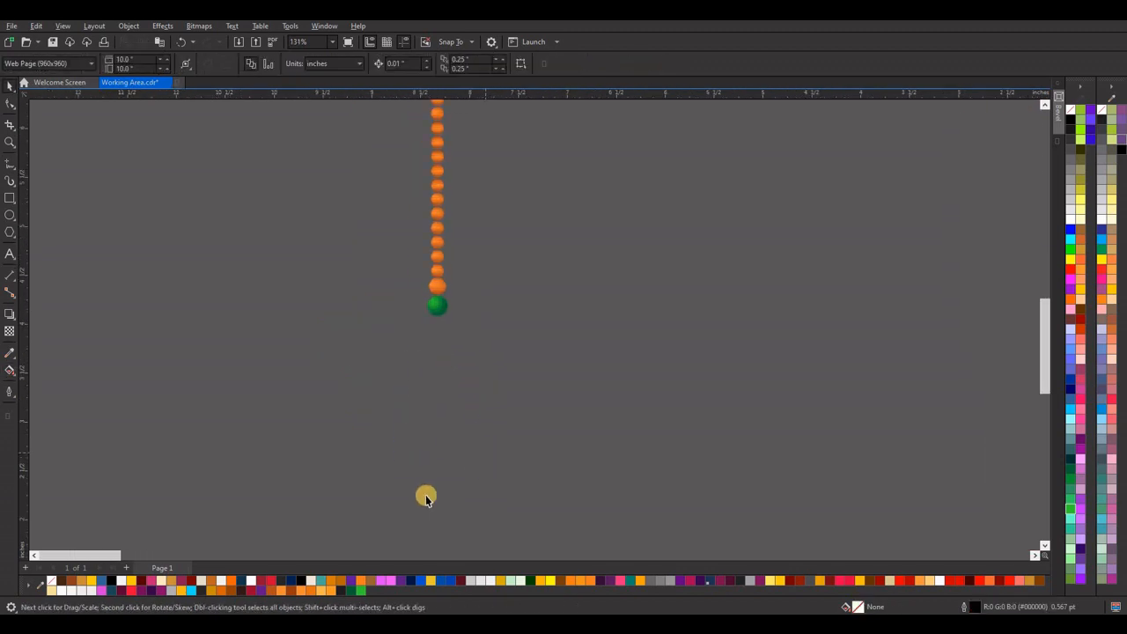
{"action": "left_click", "coordinate": [10, 201]}
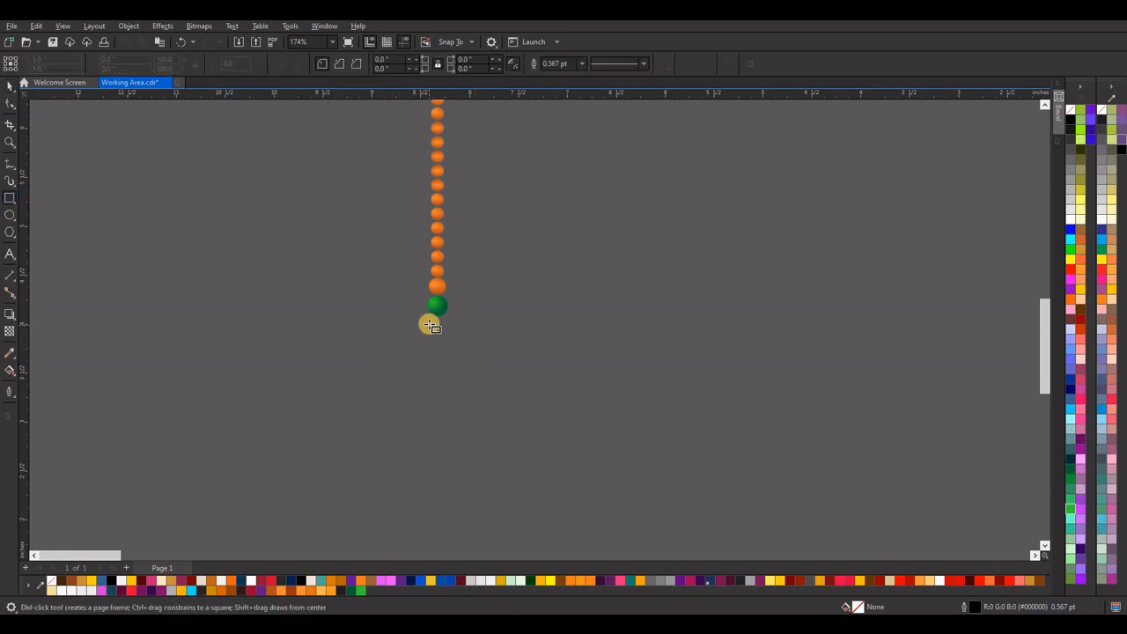
{"action": "left_click_drag", "start_coordinate": [425, 324], "coordinate": [458, 394]}
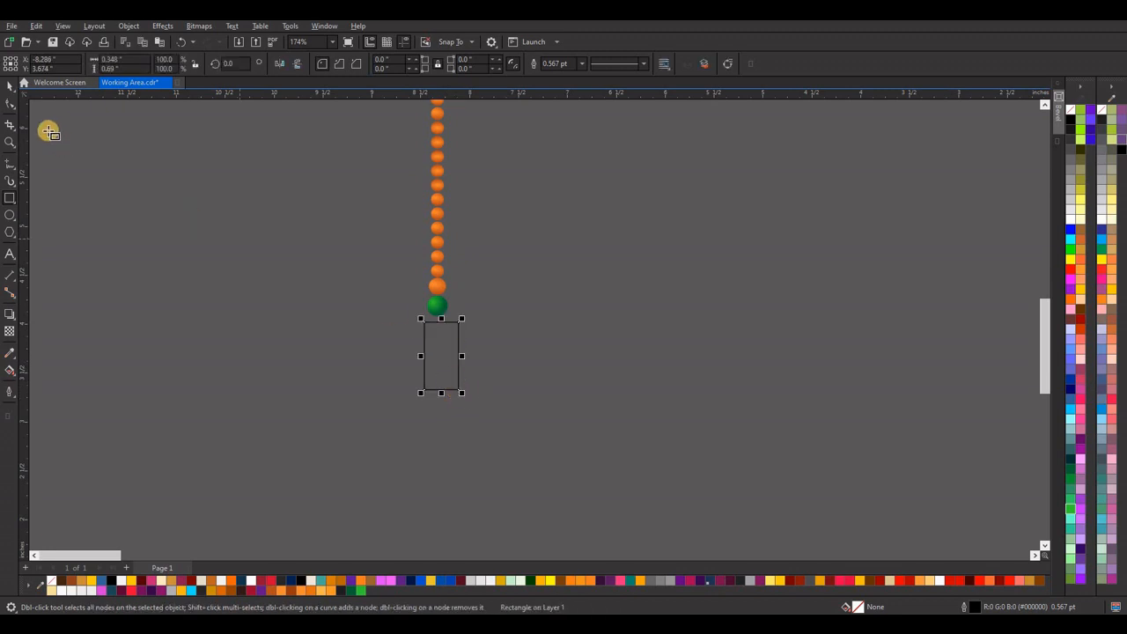
{"action": "left_click", "coordinate": [10, 85]}
{"action": "scroll", "coordinate": [431, 360], "scroll_direction": "up", "scroll_amount": 3}
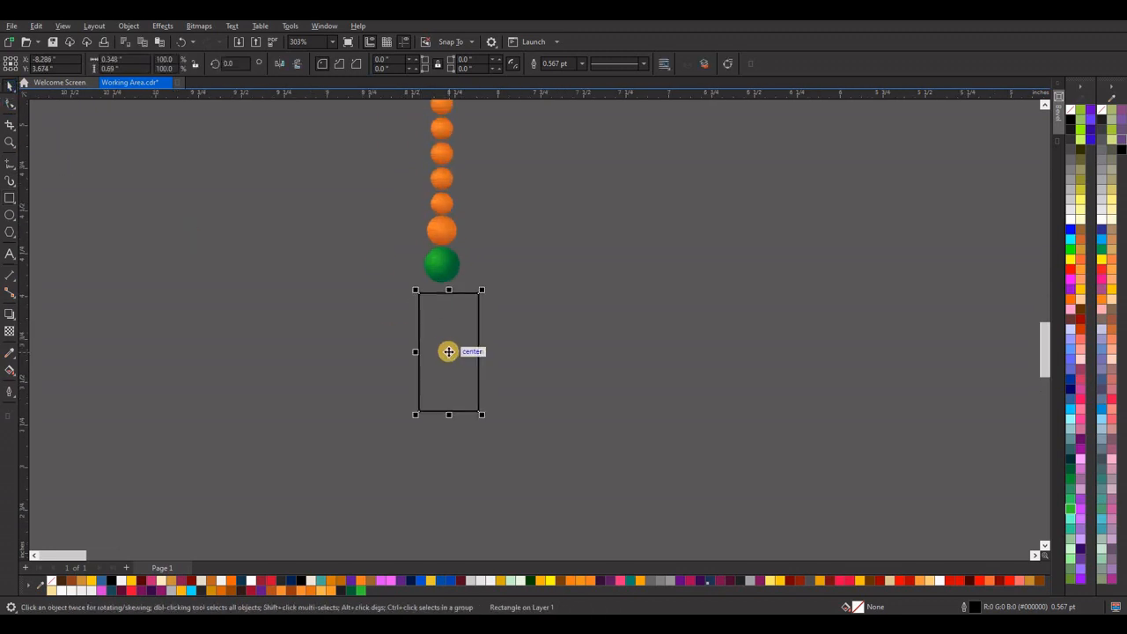
{"action": "left_click_drag", "start_coordinate": [446, 350], "coordinate": [442, 348]}
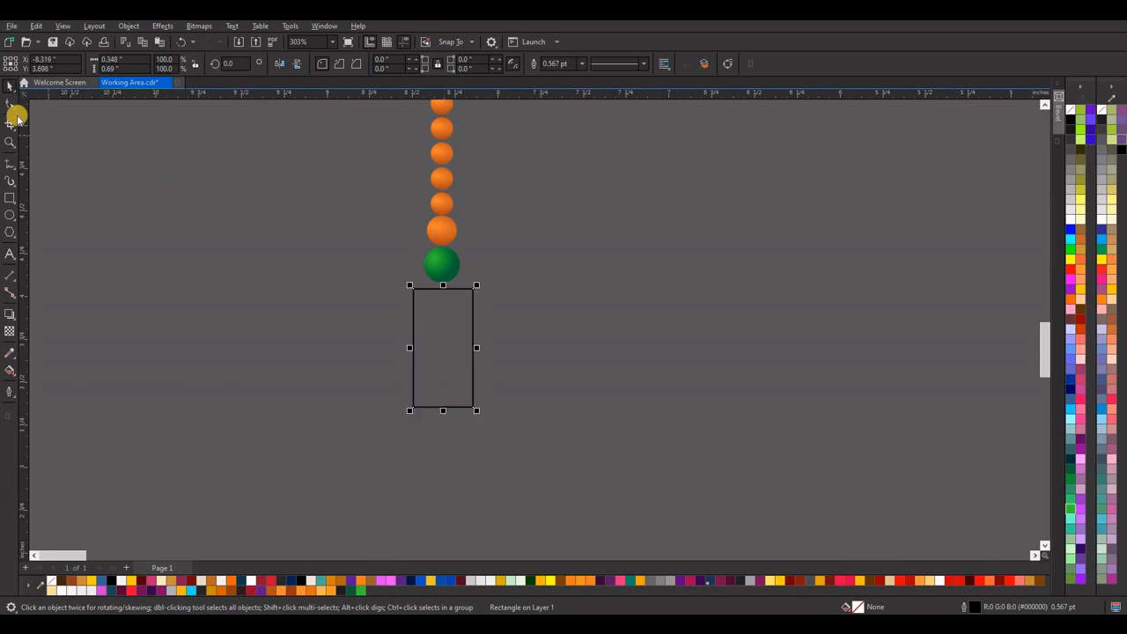
Round all corners of the rectangle to a radius of about 0.174 inch, forming a capsule shape.
{"action": "left_click", "coordinate": [9, 104]}
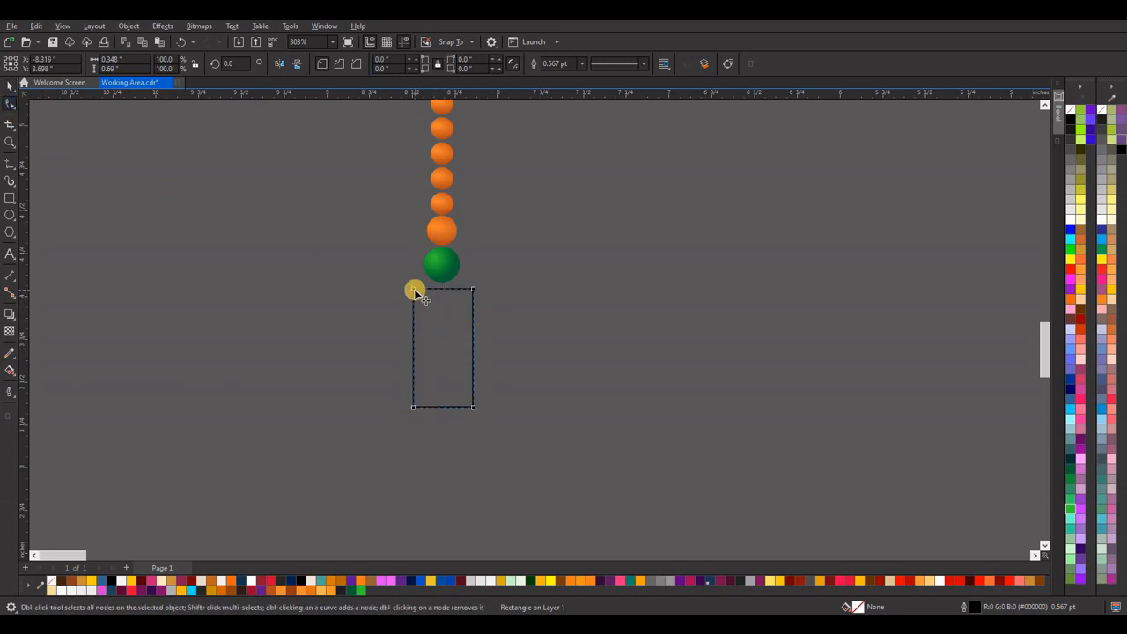
{"action": "left_click_drag", "start_coordinate": [432, 312], "coordinate": [444, 329]}
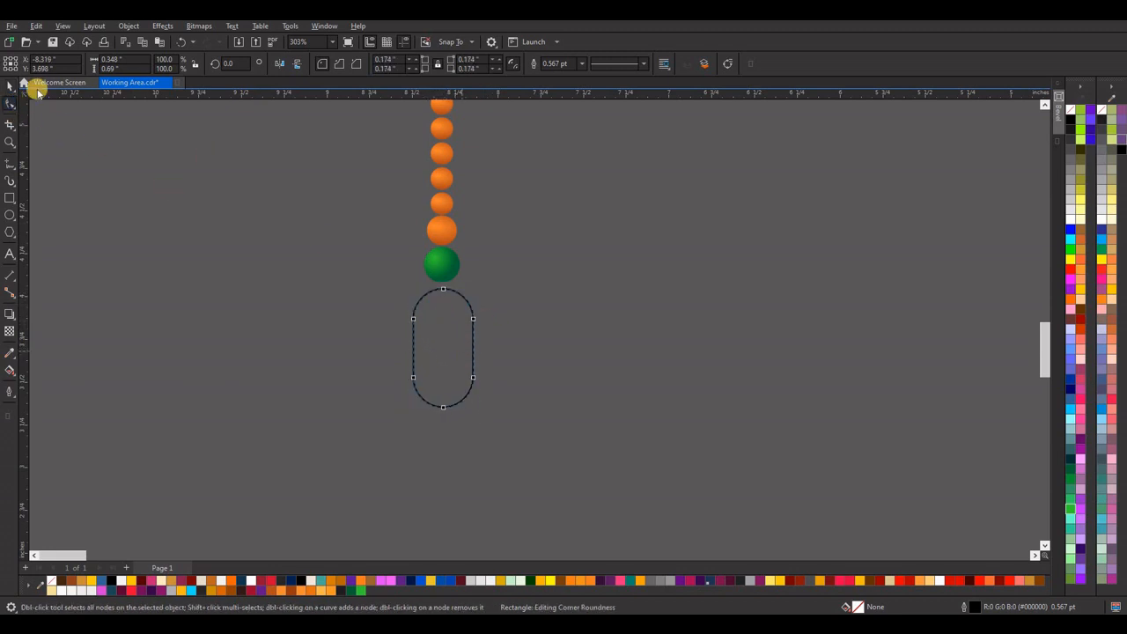
{"action": "left_click", "coordinate": [7, 86]}
{"action": "left_click", "coordinate": [241, 220]}
Draw a straight vertical line about 0.714 inch long to the left of the capsule with the 2-Point Line tool.
{"action": "left_click", "coordinate": [12, 176]}
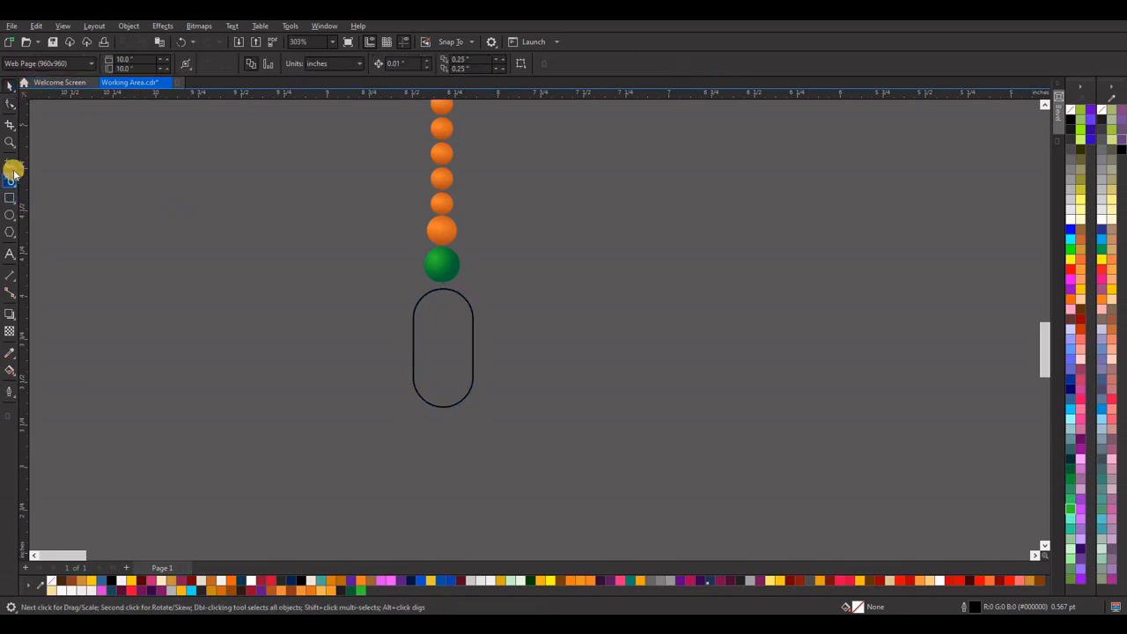
{"action": "left_click", "coordinate": [15, 172]}
{"action": "left_click", "coordinate": [42, 178]}
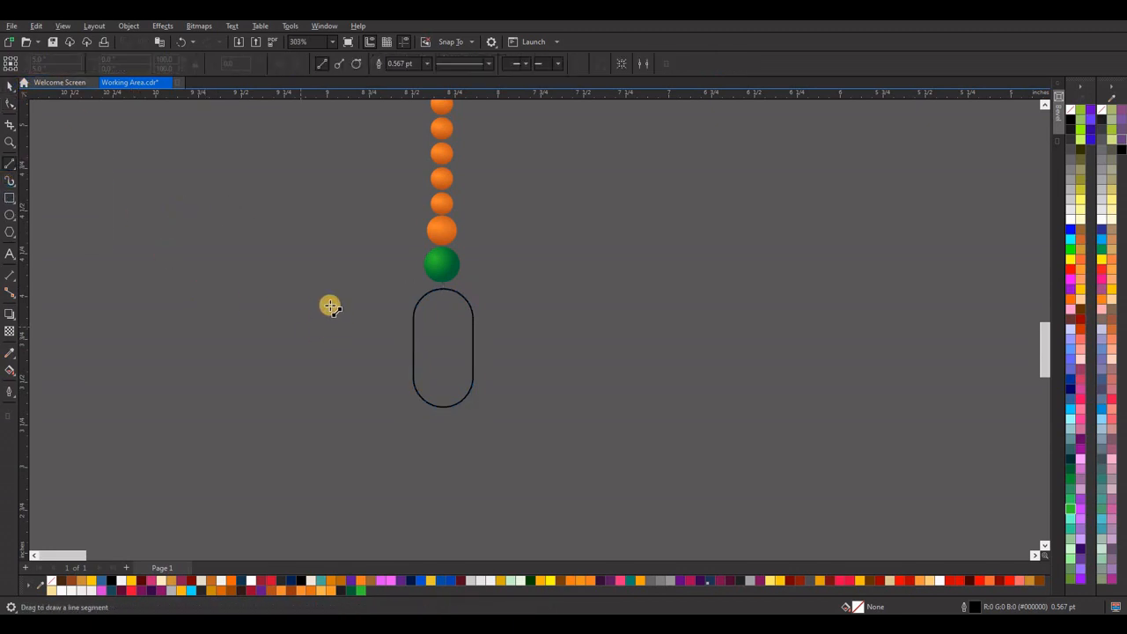
{"action": "left_click_drag", "start_coordinate": [328, 298], "coordinate": [329, 423]}
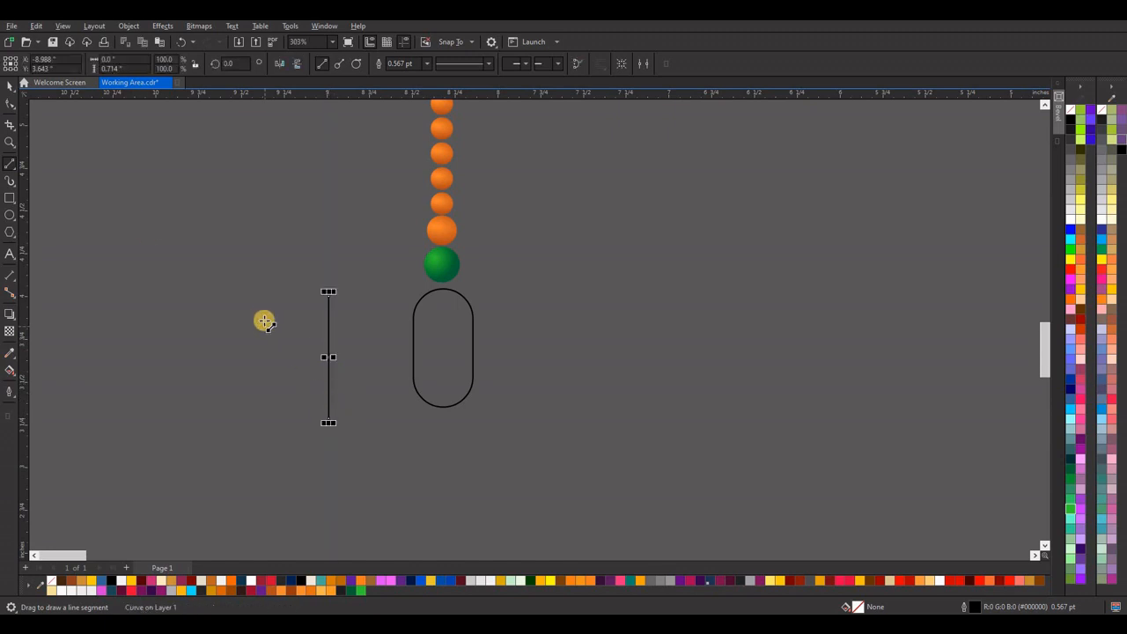
{"action": "left_click", "coordinate": [10, 84]}
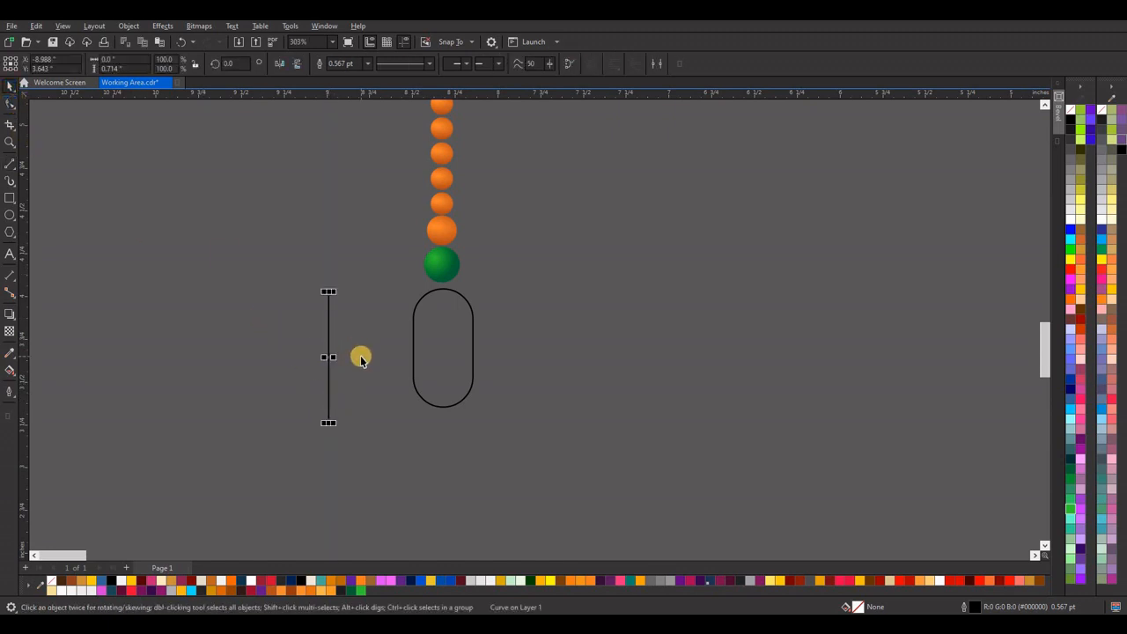
Duplicate the vertical line repeatedly to the right at about 0.017 inch spacing until the row is about 0.412 inch wide, and select all the lines.
{"action": "left_click_drag", "start_coordinate": [329, 360], "coordinate": [332, 359]}
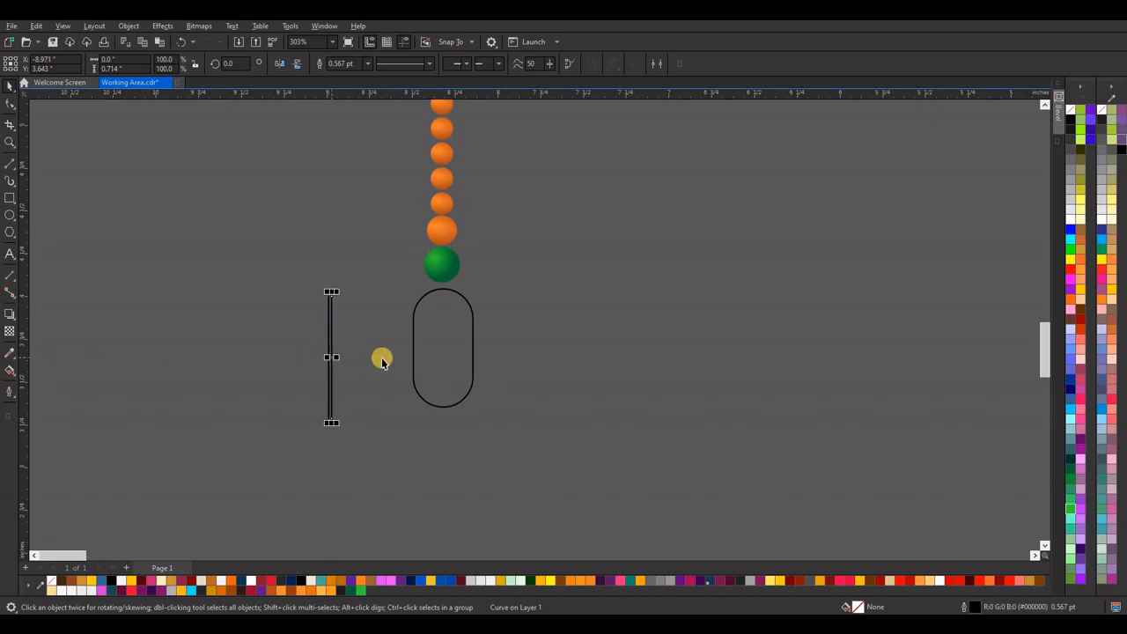
{"action": "key", "text": "ctrl+d"}
{"action": "key", "text": "ctrl+d"}
{"action": "key", "text": "ctrl+d"}
{"action": "key", "text": "ctrl+d"}
{"action": "key", "text": "ctrl+d"}
{"action": "key", "text": "ctrl+d"}
{"action": "key", "text": "ctrl+d"}
{"action": "key", "text": "ctrl+d"}
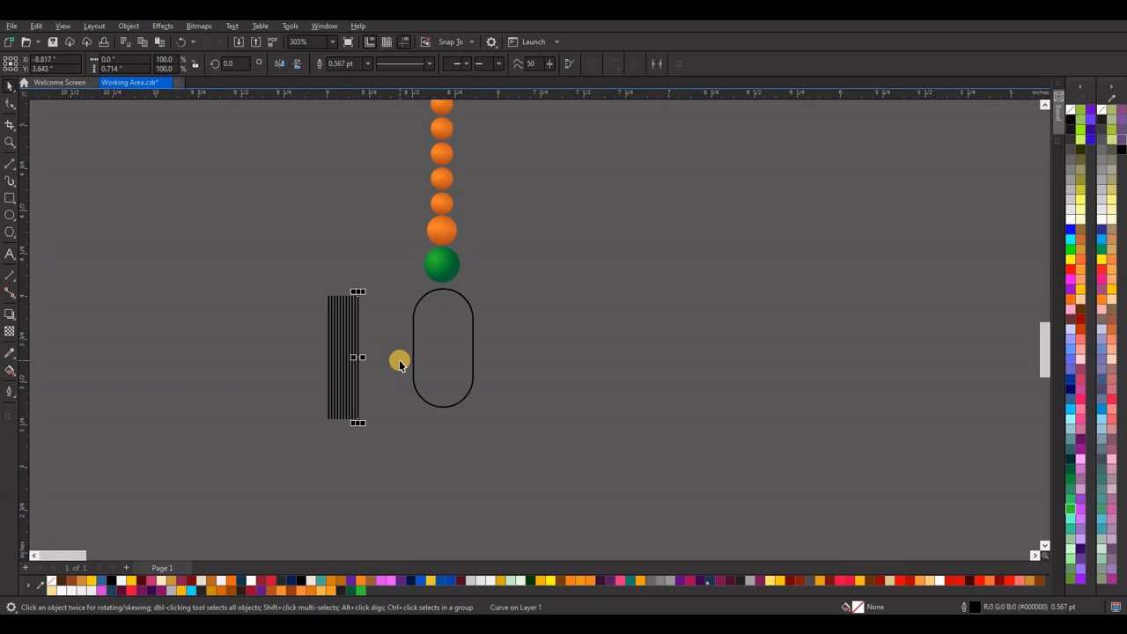
{"action": "key", "text": "ctrl+d"}
{"action": "key", "text": "ctrl+d"}
{"action": "key", "text": "ctrl+d"}
{"action": "key", "text": "ctrl+d"}
{"action": "key", "text": "ctrl+d"}
{"action": "key", "text": "ctrl+d"}
{"action": "key", "text": "ctrl+d"}
{"action": "key", "text": "ctrl+d"}
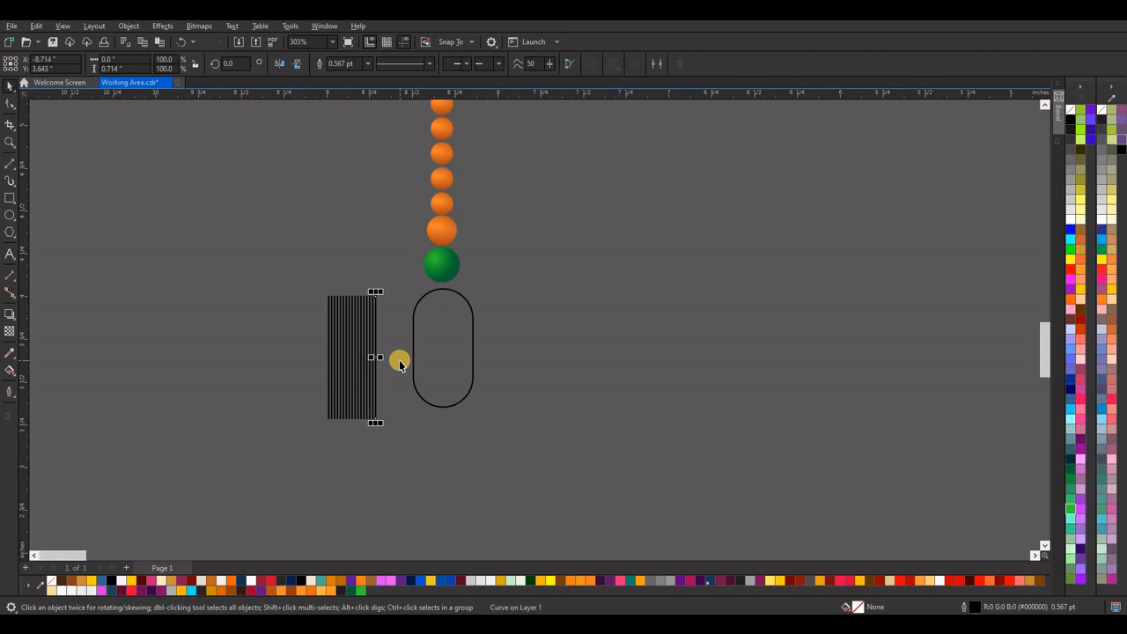
{"action": "key", "text": "ctrl+d"}
{"action": "key", "text": "ctrl+d"}
{"action": "key", "text": "ctrl+d"}
{"action": "key", "text": "ctrl+d"}
{"action": "key", "text": "ctrl+d"}
{"action": "key", "text": "ctrl+d"}
{"action": "key", "text": "ctrl+d"}
{"action": "key", "text": "ctrl+d"}
{"action": "key", "text": "ctrl+d"}
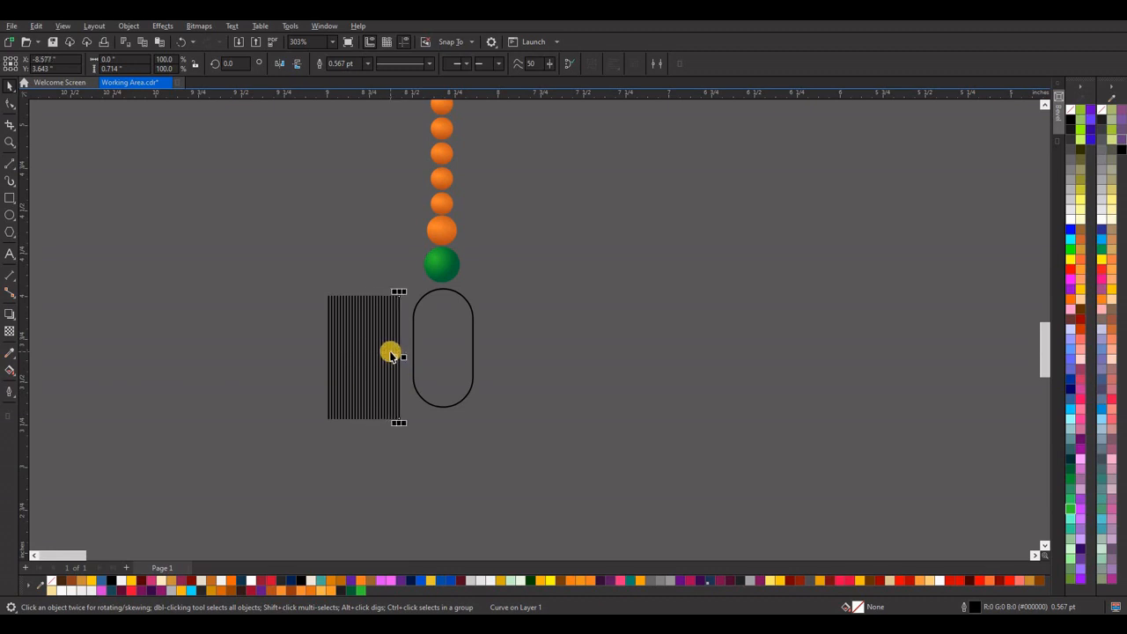
{"action": "scroll", "coordinate": [390, 352], "scroll_direction": "up", "scroll_amount": 3}
{"action": "left_click_drag", "start_coordinate": [237, 218], "coordinate": [438, 518]}
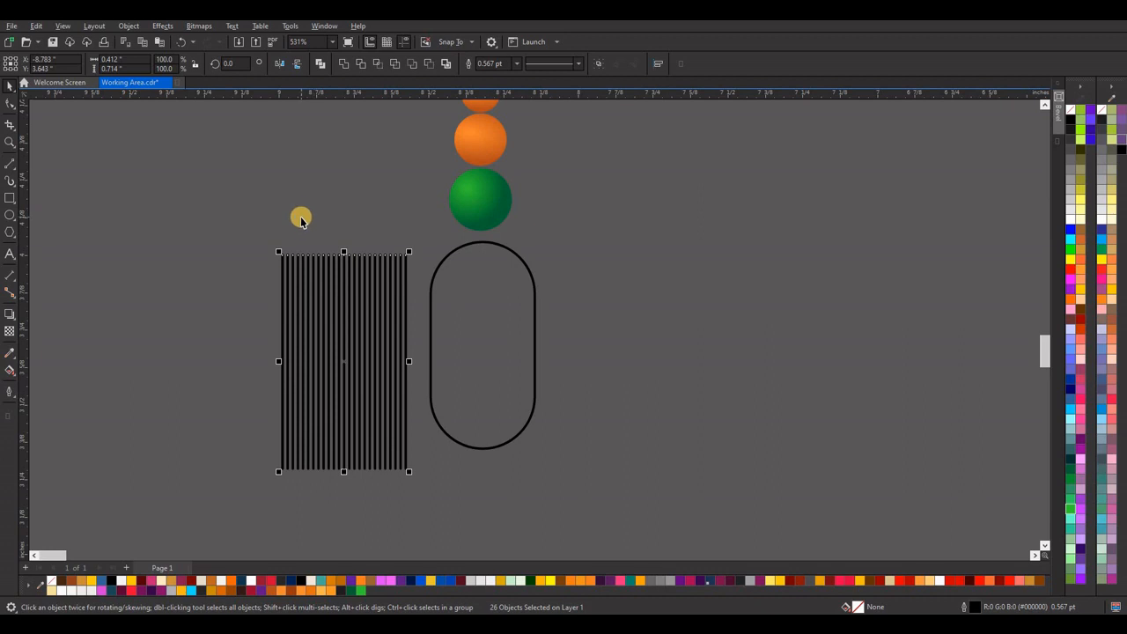
Convert the outlines of all the selected vertical lines to objects.
{"action": "key", "text": "ctrl+shift+q"}
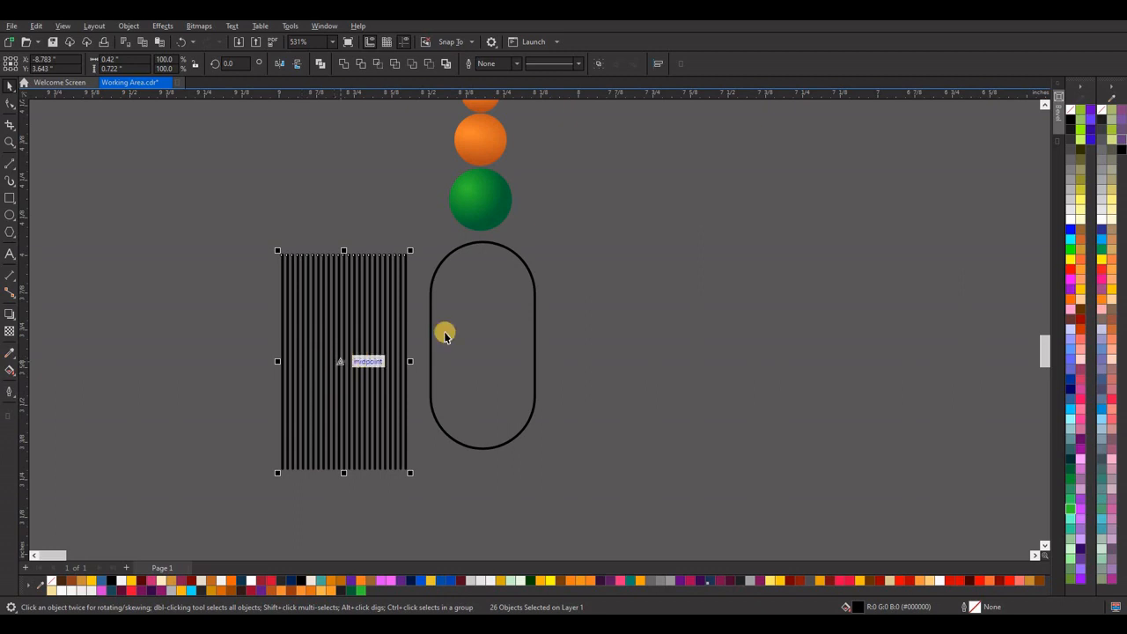
Copy the green bead's gradient fill onto the capsule and remove the capsule's outline.
{"action": "left_click_drag", "start_coordinate": [557, 236], "coordinate": [414, 462]}
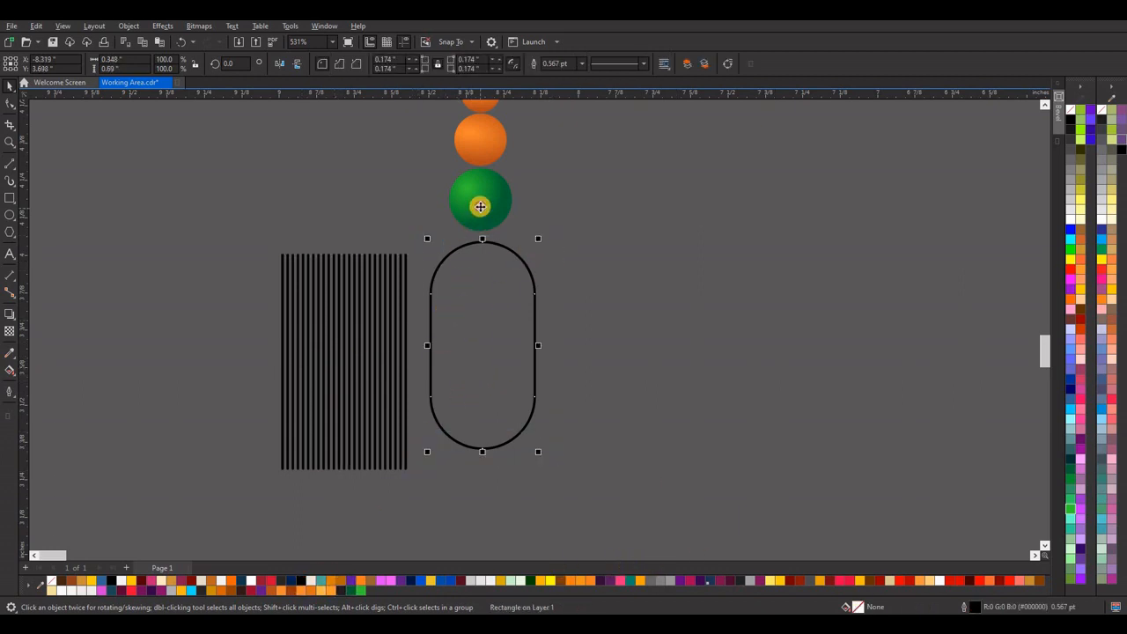
{"action": "left_click", "coordinate": [479, 201]}
{"action": "left_click_drag", "start_coordinate": [855, 608], "coordinate": [486, 447]}
{"action": "left_click", "coordinate": [471, 405]}
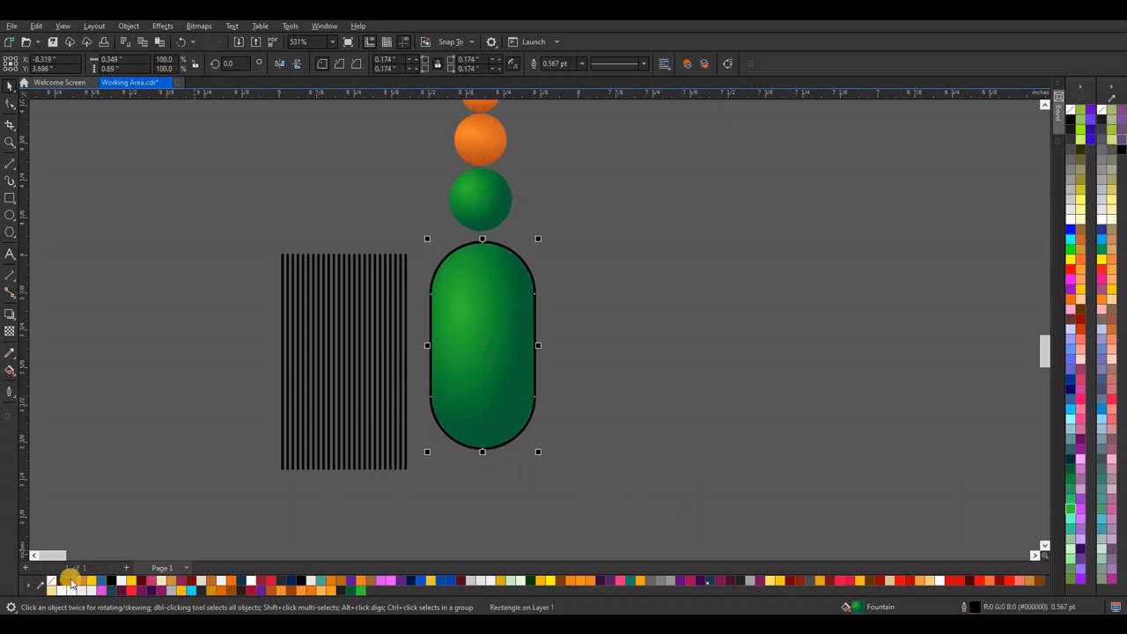
{"action": "right_click", "coordinate": [51, 583]}
Weld the vertical lines into one shape, scale it to about 0.372 by 0.64 inch, and centre it over the capsule's lower part.
{"action": "left_click", "coordinate": [337, 396]}
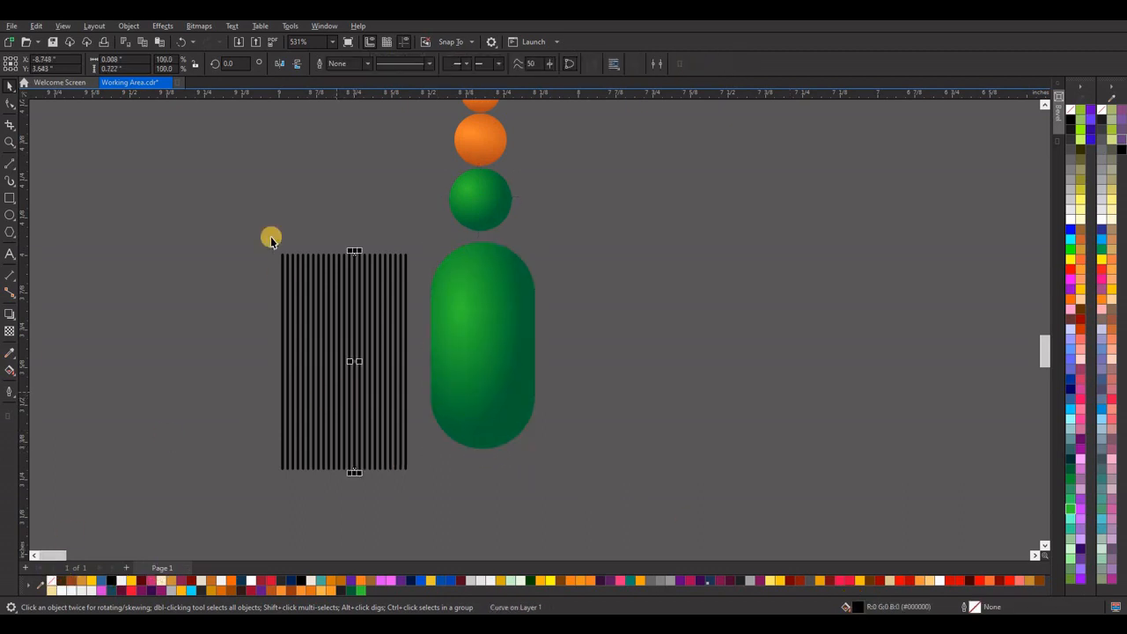
{"action": "left_click_drag", "start_coordinate": [249, 227], "coordinate": [418, 516]}
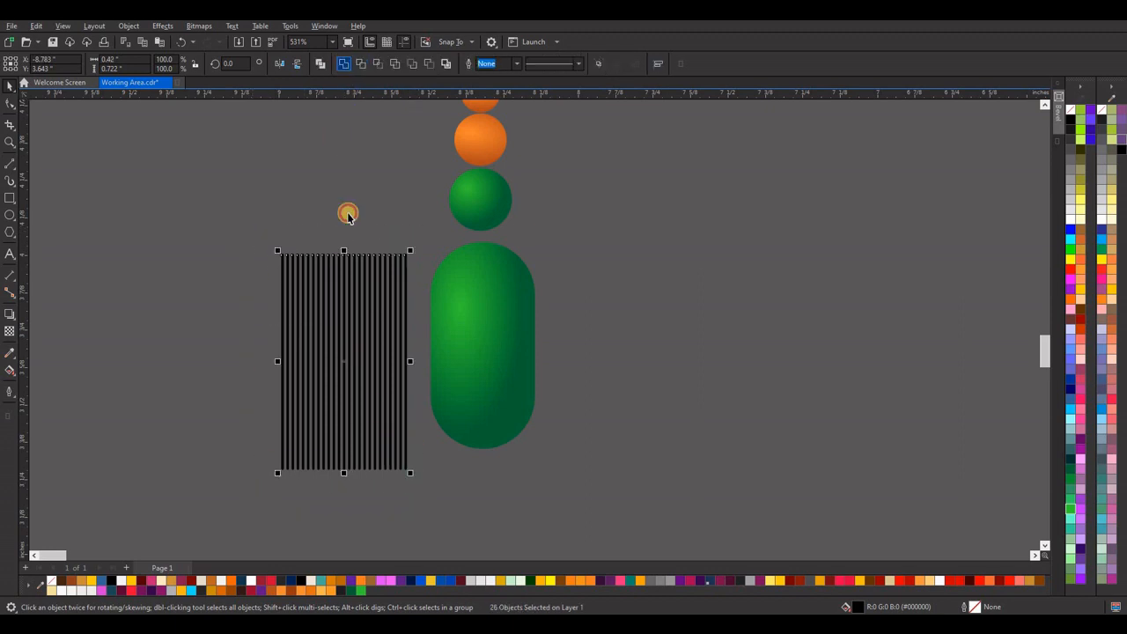
{"action": "left_click_drag", "start_coordinate": [344, 365], "coordinate": [478, 398]}
{"action": "left_click_drag", "start_coordinate": [543, 515], "coordinate": [536, 500]}
{"action": "left_click_drag", "start_coordinate": [485, 470], "coordinate": [490, 476]}
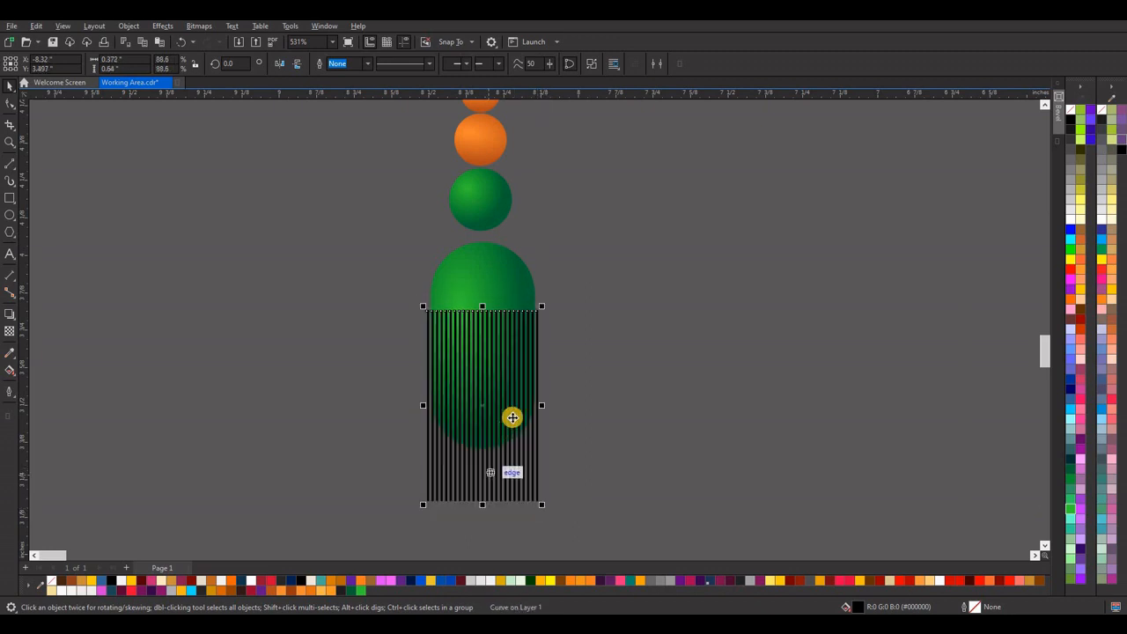
Trim the capsule with the line shape to cut the tassel fringe, and delete the leftover line shape.
{"action": "left_click", "coordinate": [496, 284], "text": "shift"}
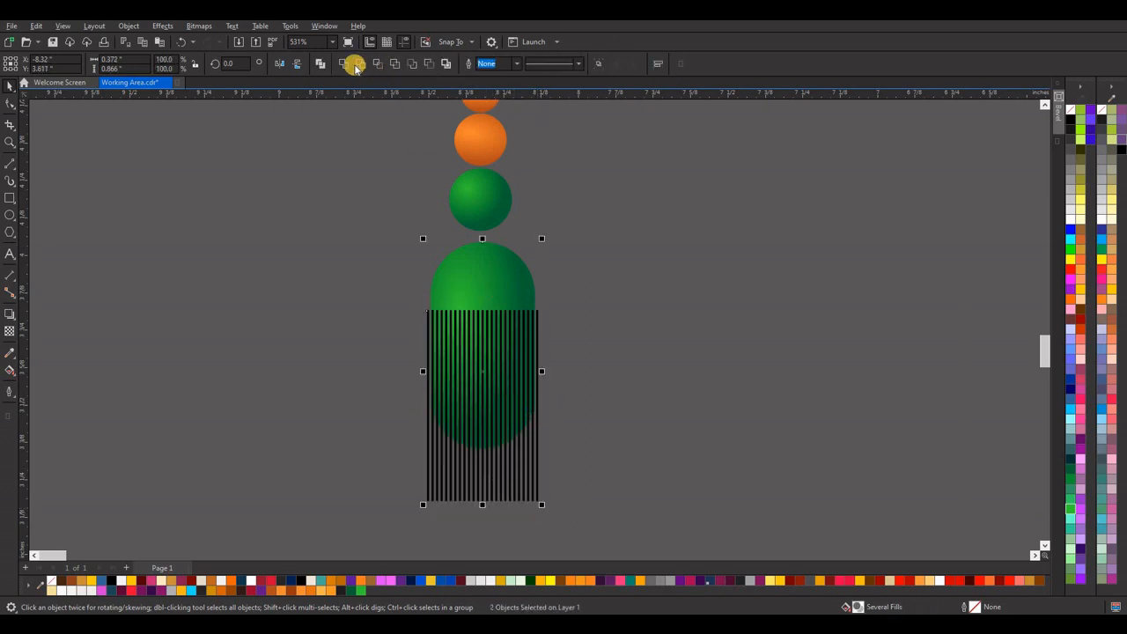
{"action": "left_click", "coordinate": [357, 65]}
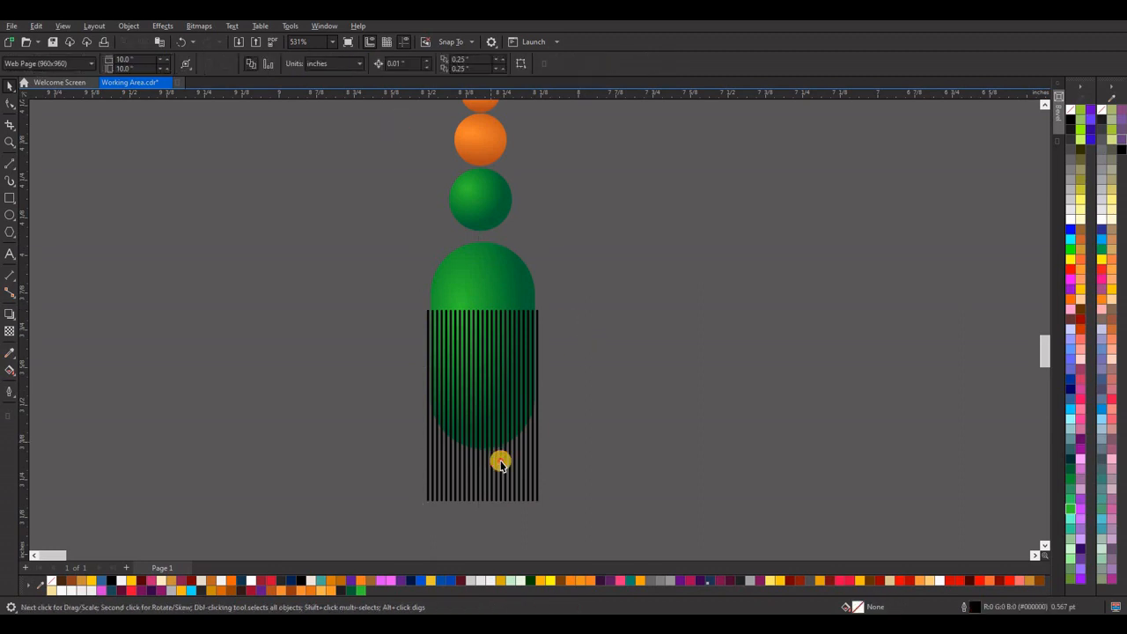
{"action": "left_click_drag", "start_coordinate": [501, 461], "coordinate": [320, 453]}
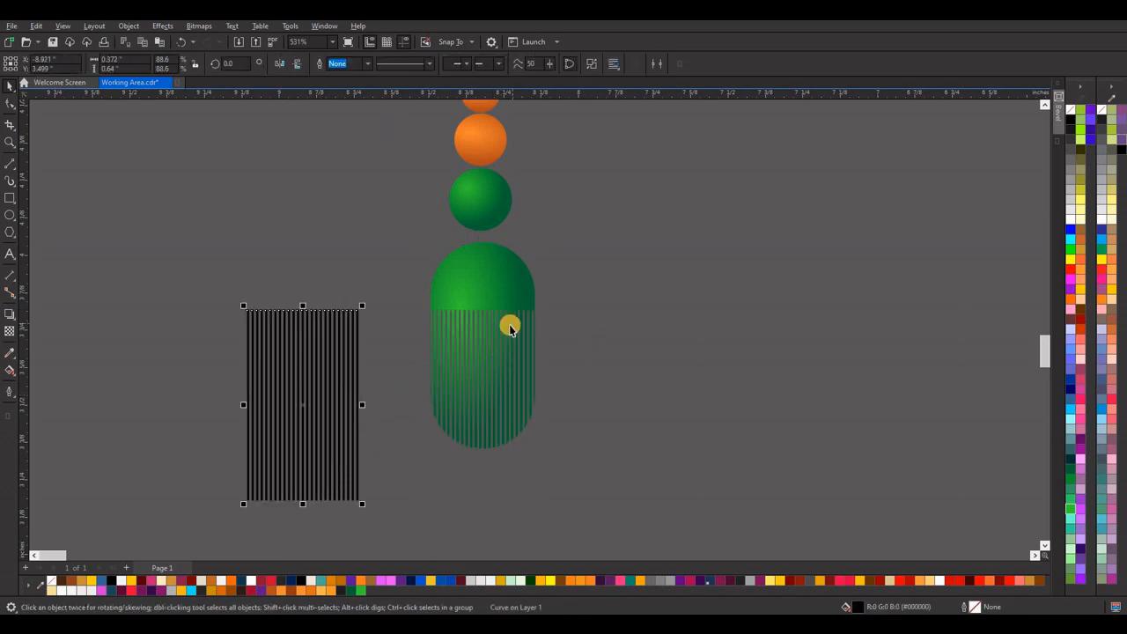
{"action": "scroll", "coordinate": [506, 328], "scroll_direction": "up", "scroll_amount": 4}
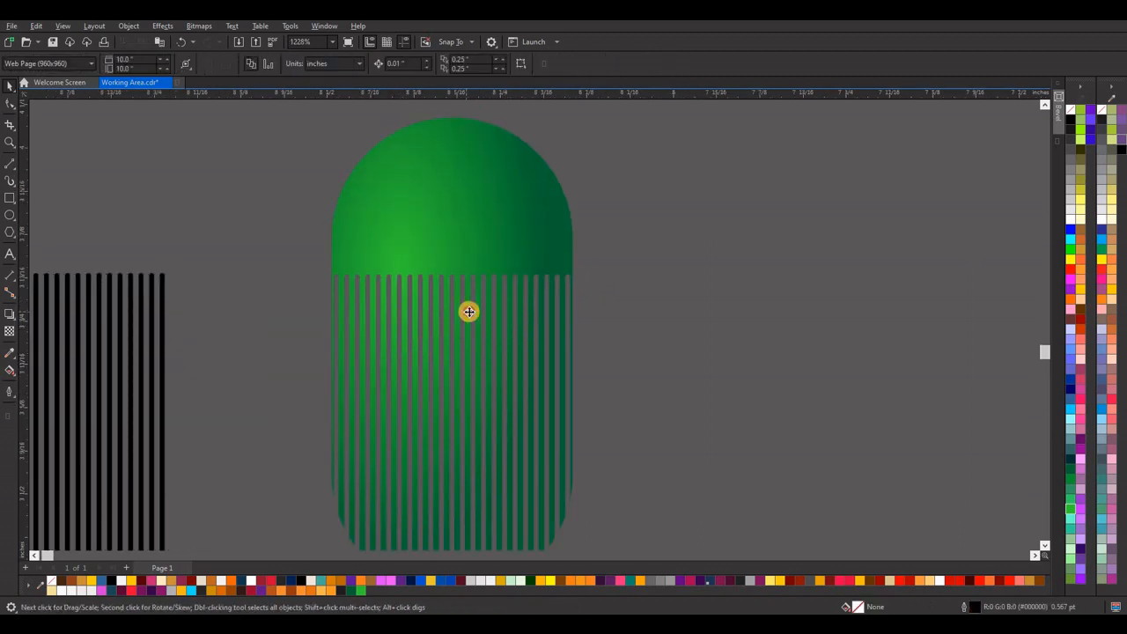
{"action": "left_click", "coordinate": [490, 269]}
{"action": "scroll", "coordinate": [477, 295], "scroll_direction": "down", "scroll_amount": 1}
{"action": "scroll", "coordinate": [476, 295], "scroll_direction": "down", "scroll_amount": 1}
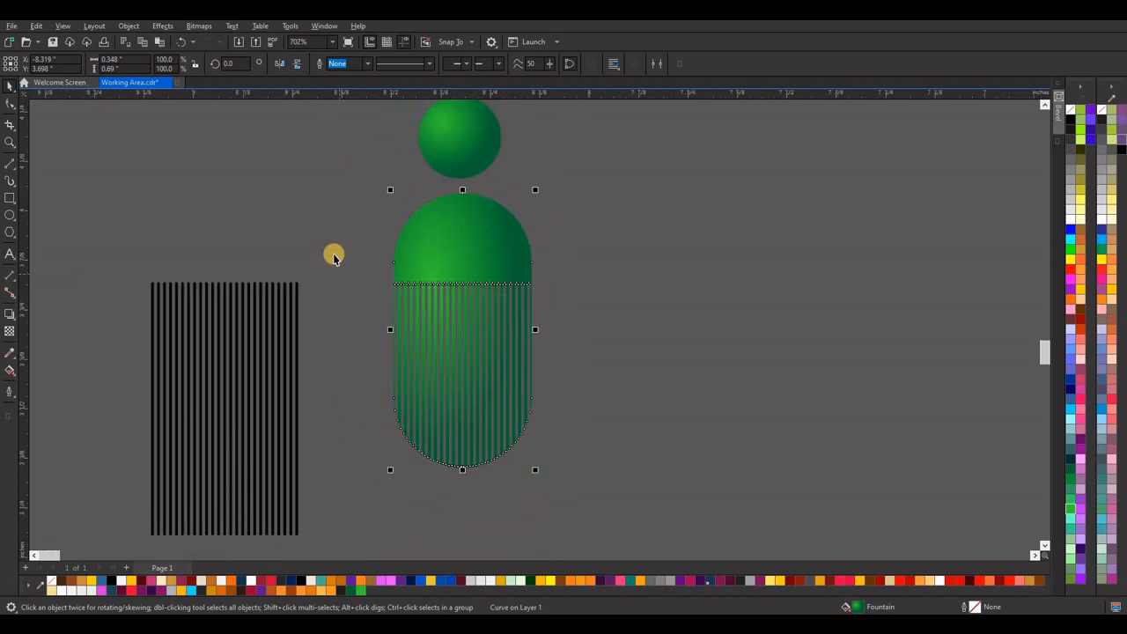
{"action": "left_click_drag", "start_coordinate": [333, 252], "coordinate": [119, 553]}
{"action": "key", "text": "Delete"}
Fill the fringed capsule with red R208 G2 B2 (#D00202).
{"action": "scroll", "coordinate": [350, 410], "scroll_direction": "down", "scroll_amount": 4}
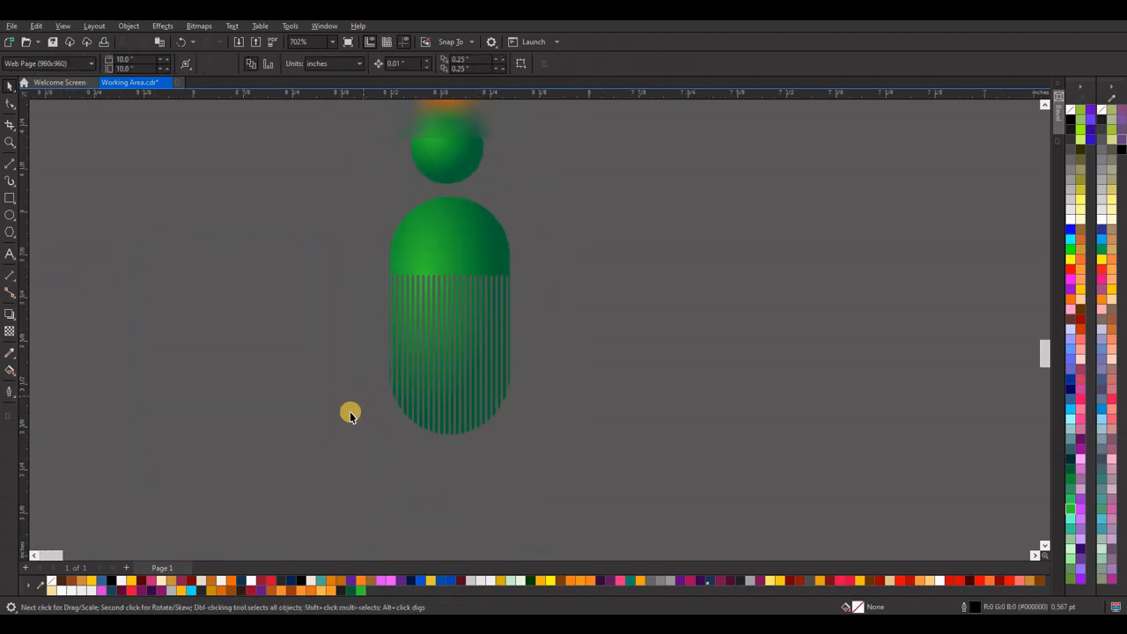
{"action": "scroll", "coordinate": [353, 406], "scroll_direction": "down", "scroll_amount": 4}
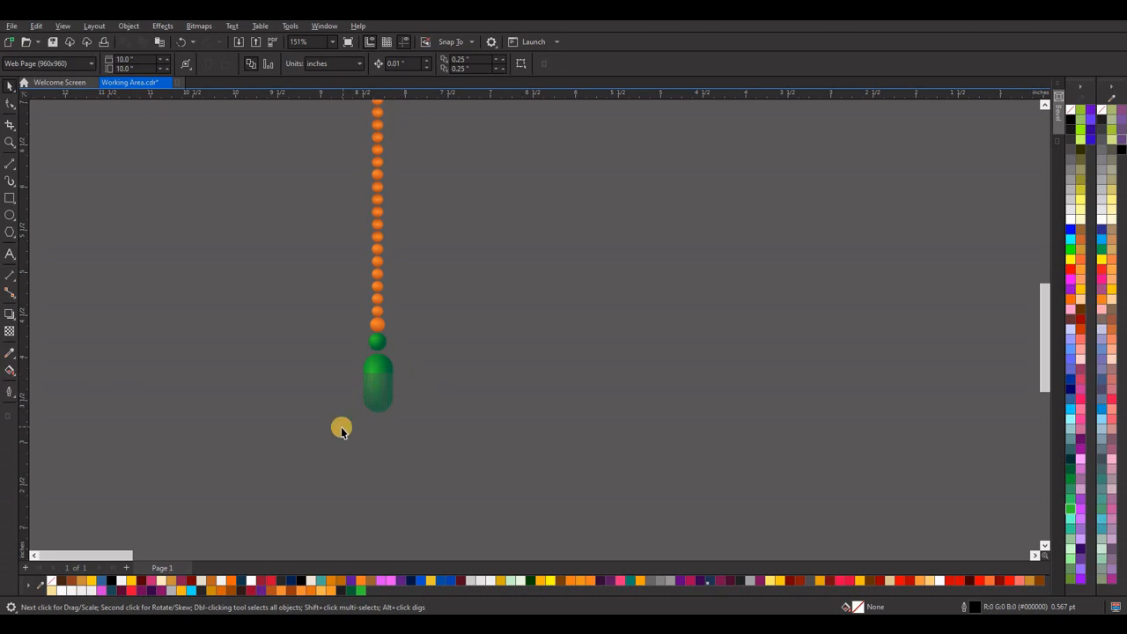
{"action": "scroll", "coordinate": [342, 428], "scroll_direction": "down", "scroll_amount": 4}
{"action": "left_click_drag", "start_coordinate": [389, 379], "coordinate": [329, 434]}
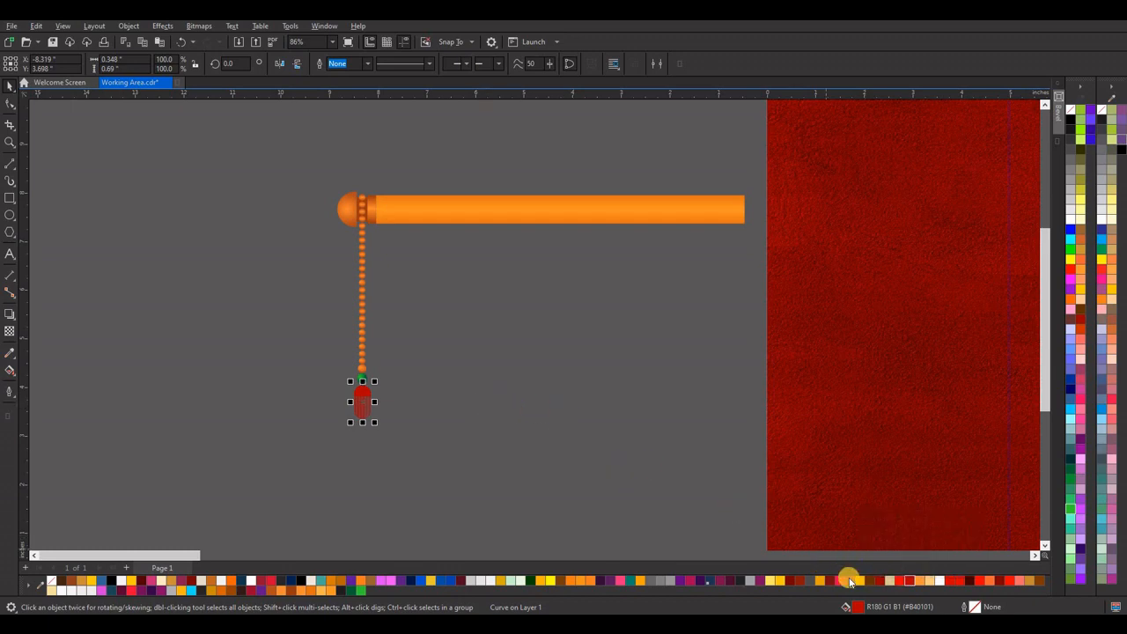
{"action": "left_click", "coordinate": [900, 581]}
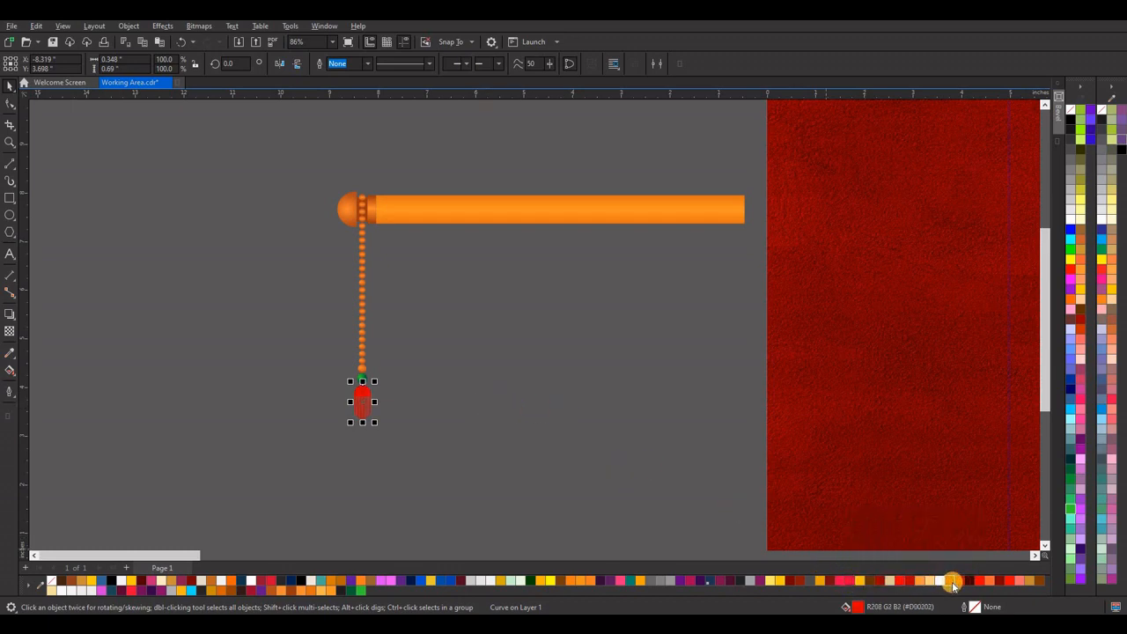
{"action": "left_click", "coordinate": [352, 290]}
Group the rod's left end cap, brown strips, bead chain and tassel together.
{"action": "scroll", "coordinate": [352, 289], "scroll_direction": "down", "scroll_amount": 2}
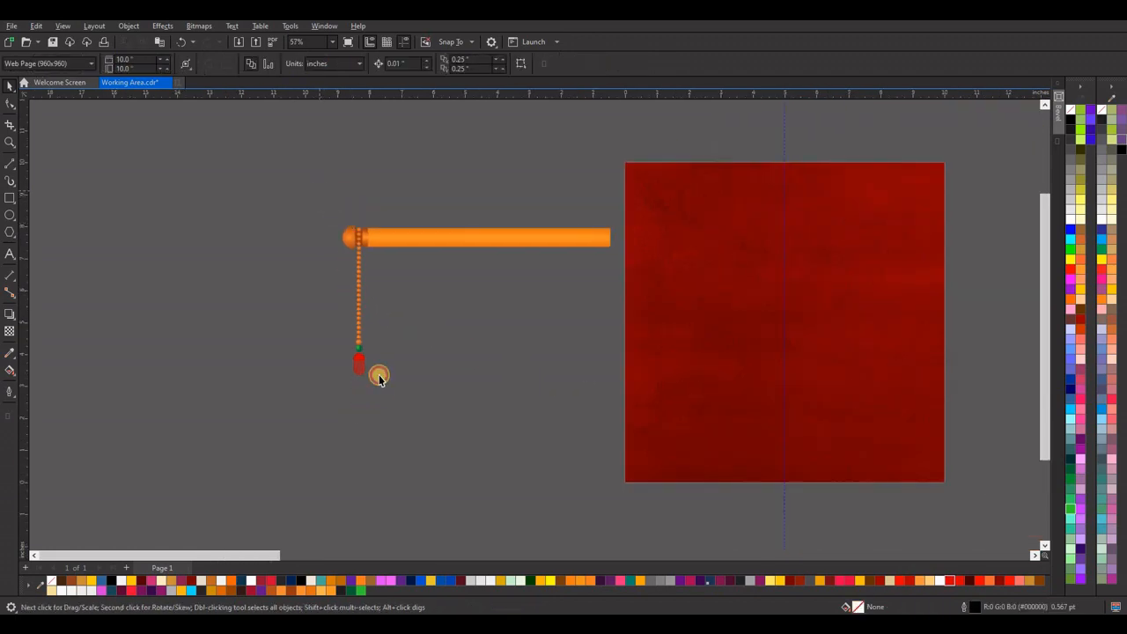
{"action": "left_click_drag", "start_coordinate": [379, 377], "coordinate": [339, 222]}
{"action": "scroll", "coordinate": [401, 240], "scroll_direction": "up", "scroll_amount": 2}
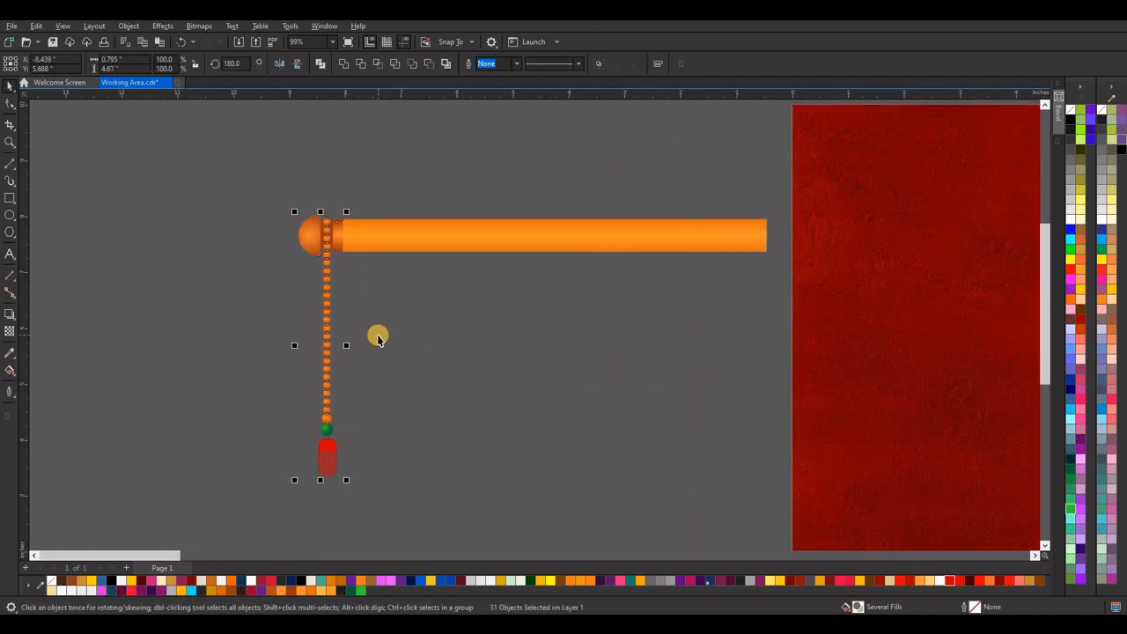
{"action": "key", "text": "ctrl+g"}
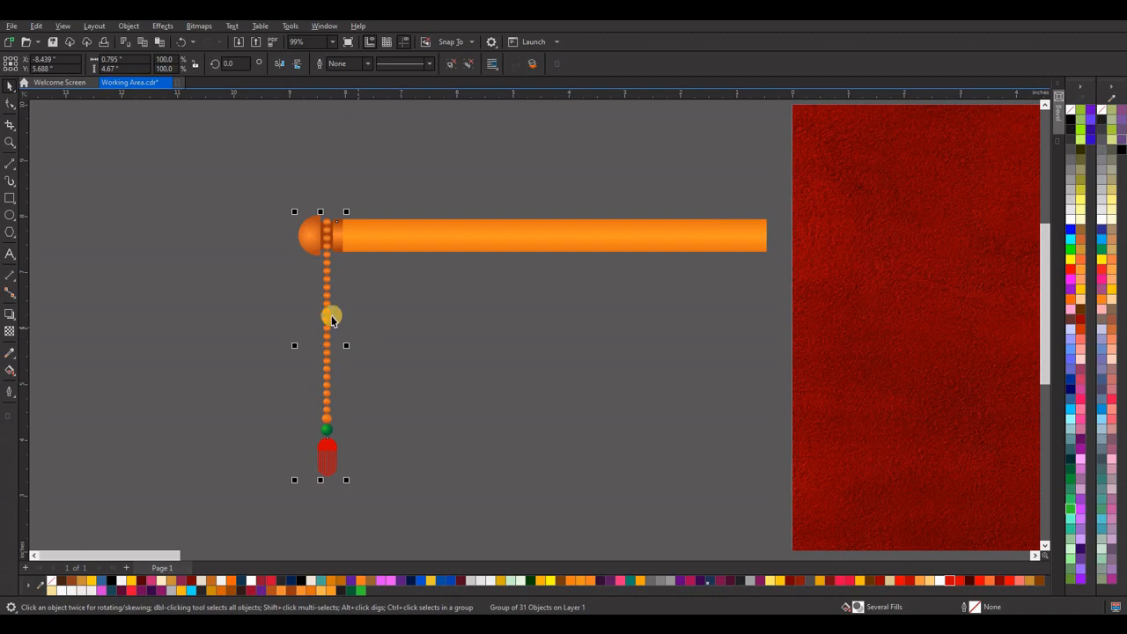
Duplicate the end-cap and chain group to the rod's right end, mirror it horizontally, and nudge it into position.
{"action": "left_click_drag", "start_coordinate": [325, 305], "coordinate": [762, 340]}
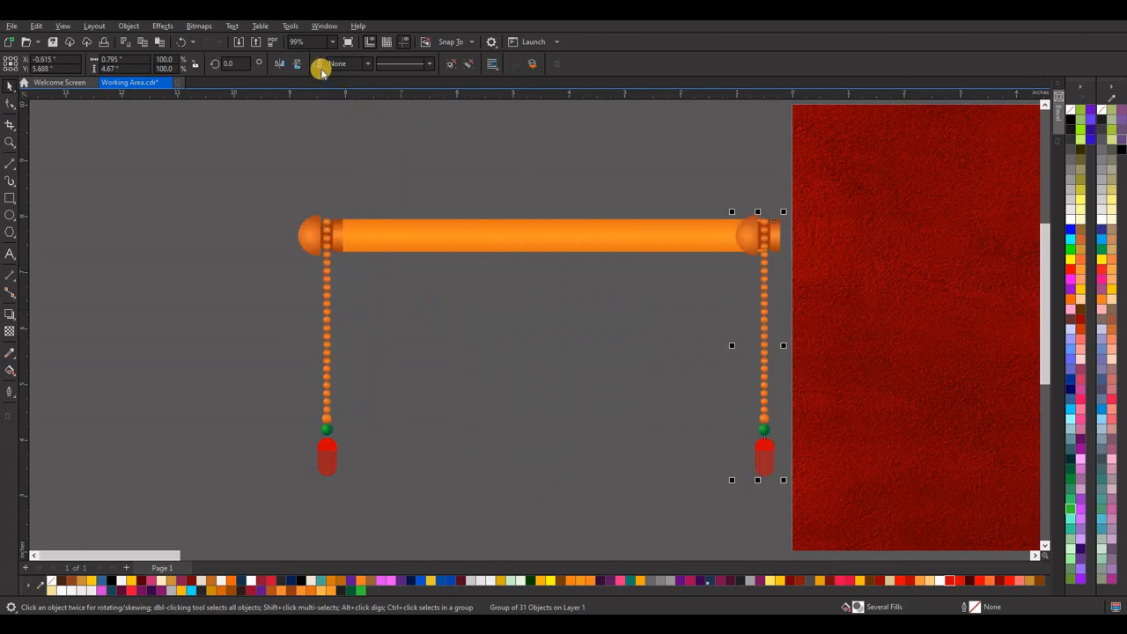
{"action": "left_click", "coordinate": [280, 63]}
{"action": "scroll", "coordinate": [792, 238], "scroll_direction": "up", "scroll_amount": 5}
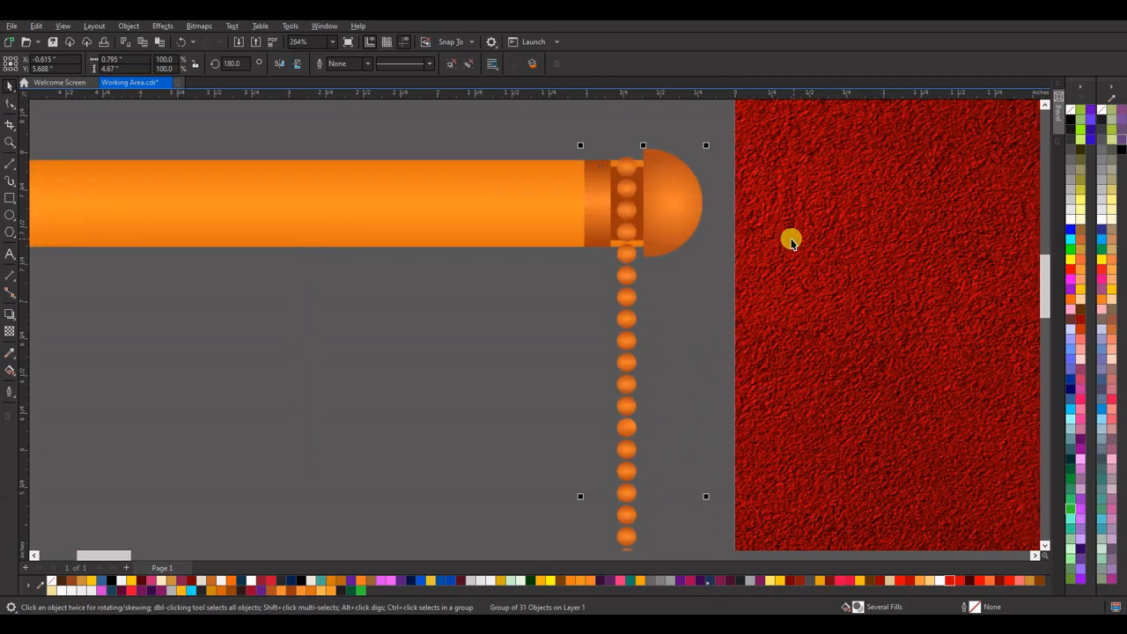
{"action": "key", "text": "Right"}
{"action": "key", "text": "Right"}
{"action": "key", "text": "Right"}
{"action": "key", "text": "Right"}
{"action": "key", "text": "Right"}
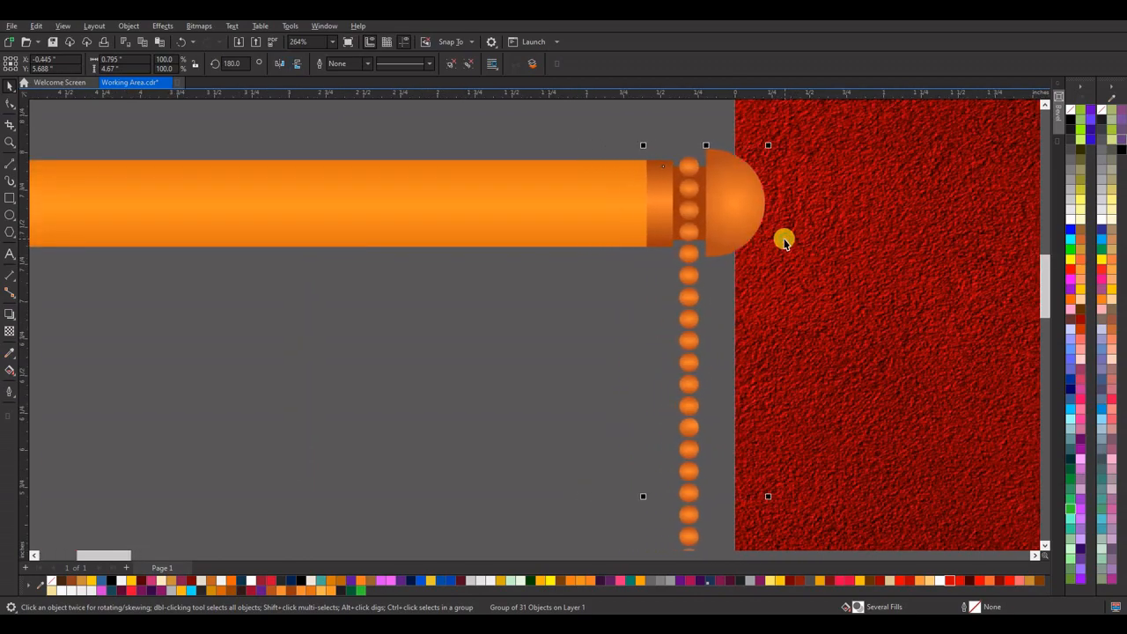
{"action": "key", "text": "Right"}
{"action": "key", "text": "Right"}
{"action": "key", "text": "Left"}
{"action": "key", "text": "Left"}
{"action": "key", "text": "Left"}
{"action": "key", "text": "Left"}
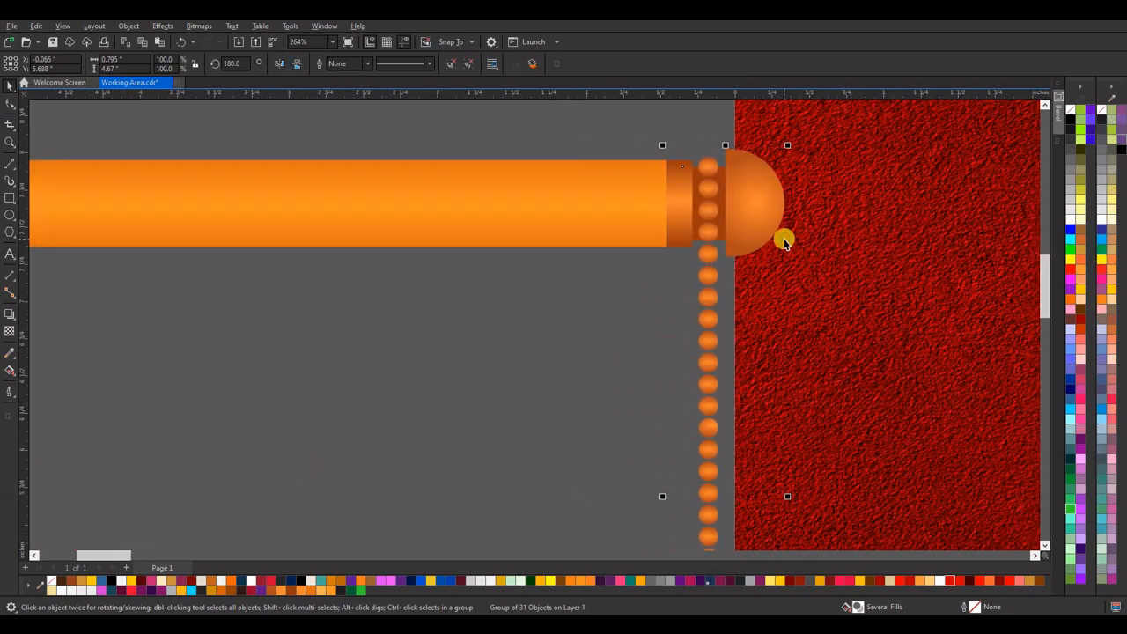
Group the rod with both hanging ends and centre it horizontally near the top of the red background.
{"action": "scroll", "coordinate": [471, 302], "scroll_direction": "down", "scroll_amount": 6}
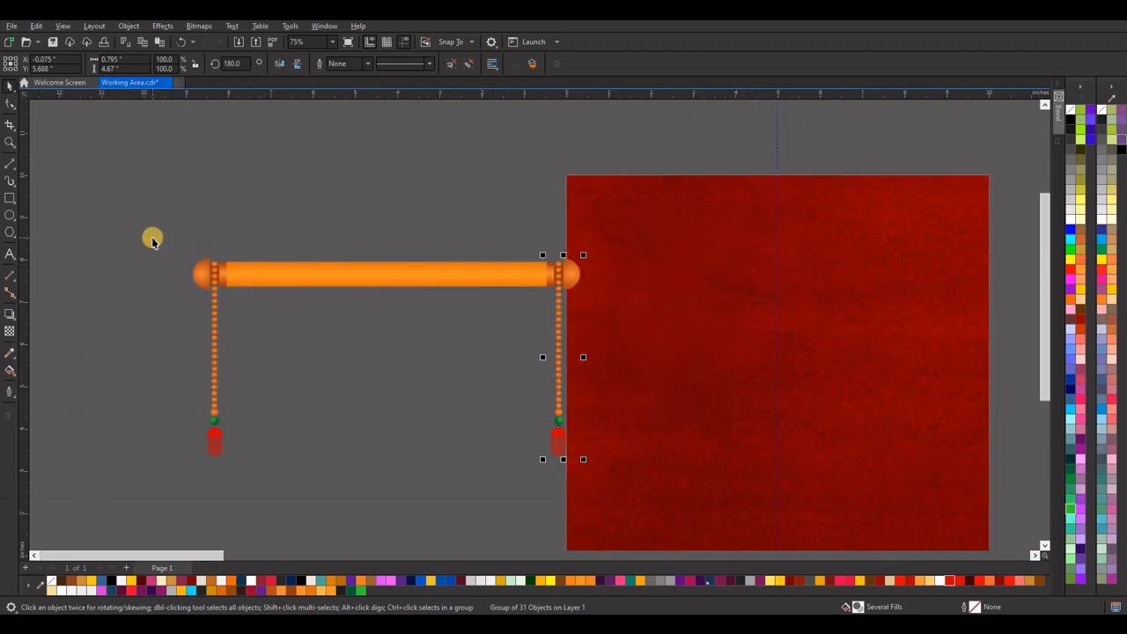
{"action": "left_click_drag", "start_coordinate": [143, 231], "coordinate": [584, 501]}
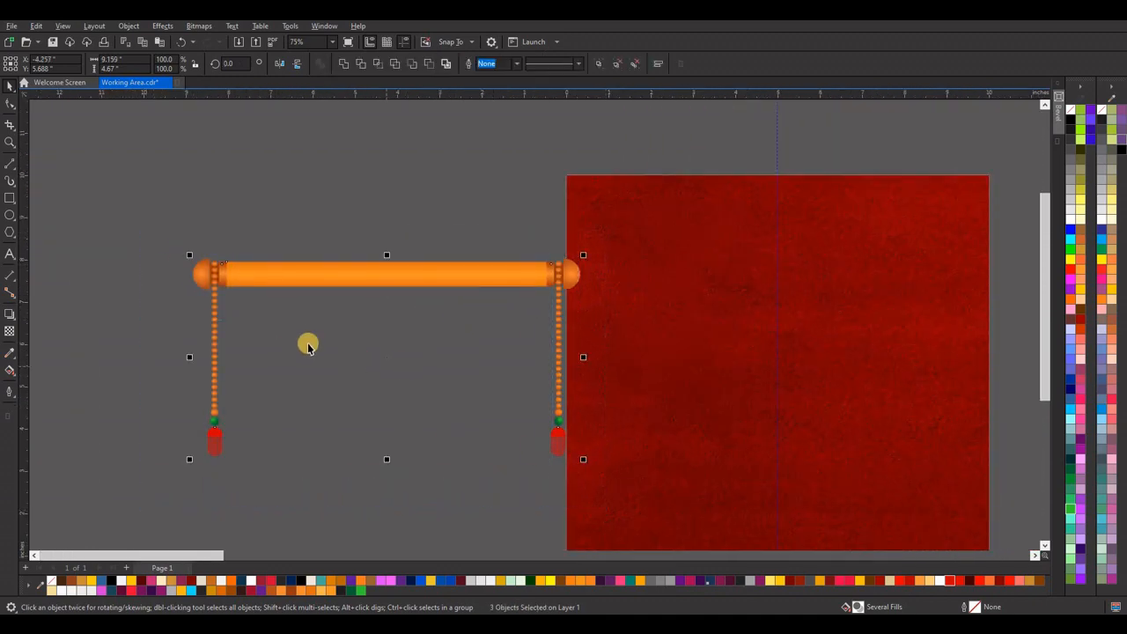
{"action": "scroll", "coordinate": [307, 344], "scroll_direction": "down", "scroll_amount": 3}
{"action": "key", "text": "ctrl+g"}
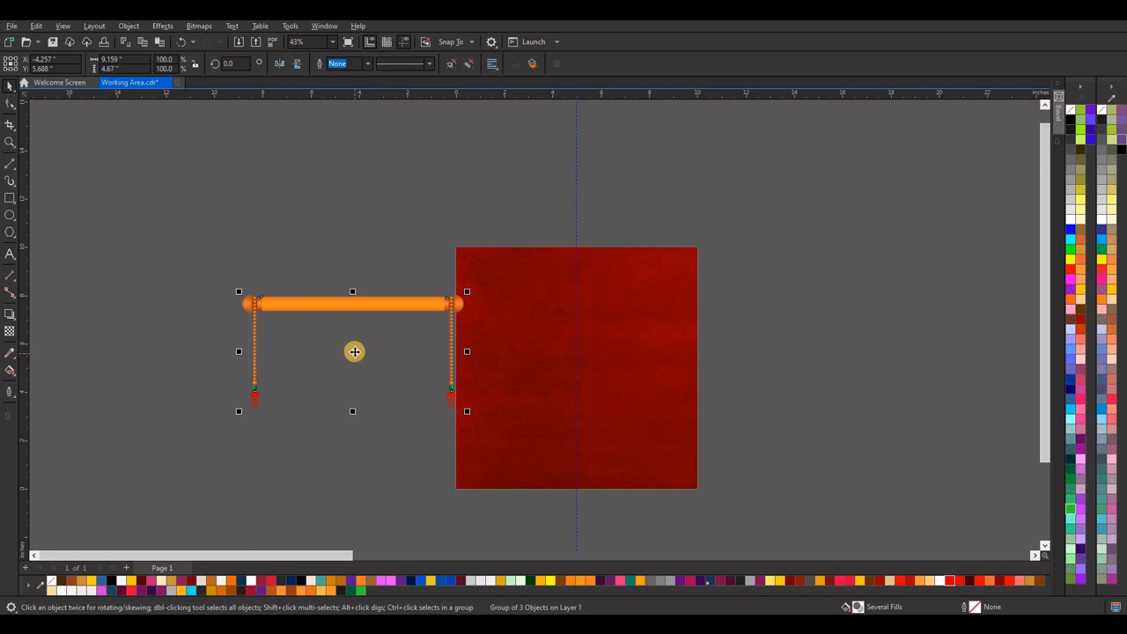
{"action": "left_click_drag", "start_coordinate": [354, 351], "coordinate": [576, 269]}
{"action": "key", "text": "p"}
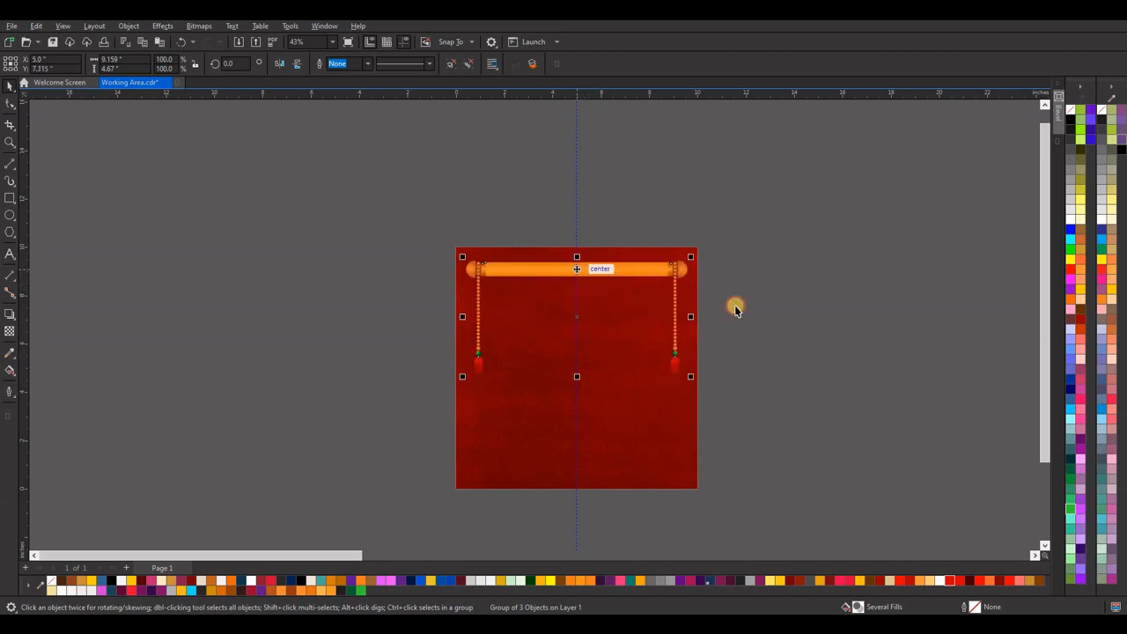
{"action": "left_click", "coordinate": [757, 307]}
Draw a rectangle about 7.543 by 7.738 inch below the rod, with light orange fill #FFB84C and no outline.
{"action": "scroll", "coordinate": [576, 248], "scroll_direction": "down", "scroll_amount": 1}
{"action": "scroll", "coordinate": [596, 295], "scroll_direction": "down", "scroll_amount": 1}
{"action": "scroll", "coordinate": [600, 396], "scroll_direction": "up", "scroll_amount": 2}
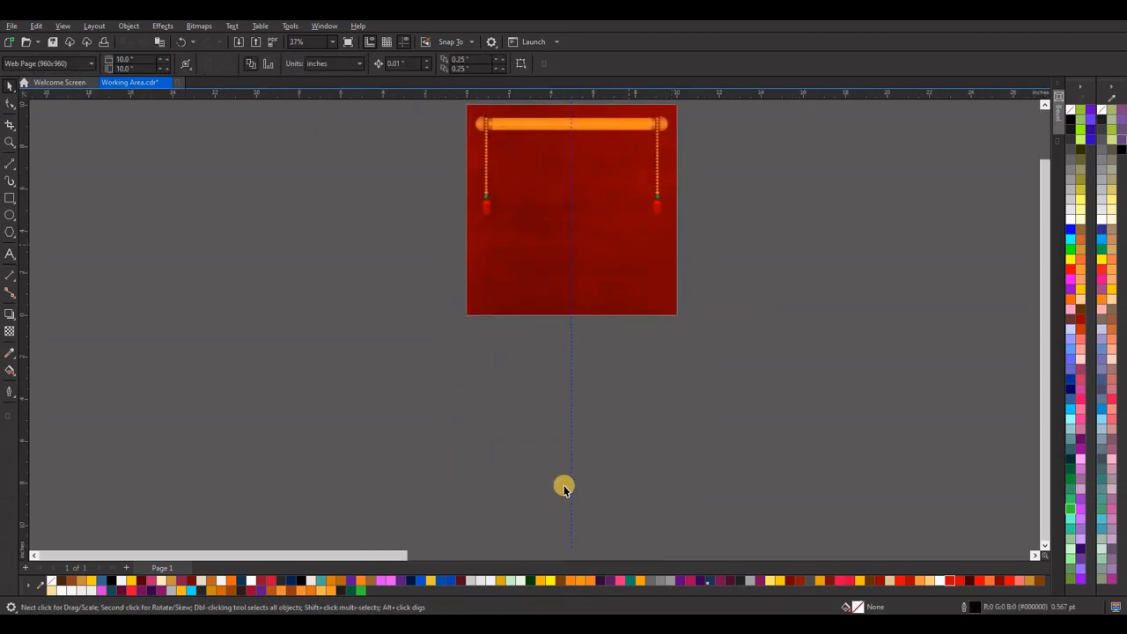
{"action": "scroll", "coordinate": [563, 487], "scroll_direction": "down", "scroll_amount": 2}
{"action": "scroll", "coordinate": [612, 322], "scroll_direction": "up", "scroll_amount": 4}
{"action": "scroll", "coordinate": [594, 395], "scroll_direction": "down", "scroll_amount": 1}
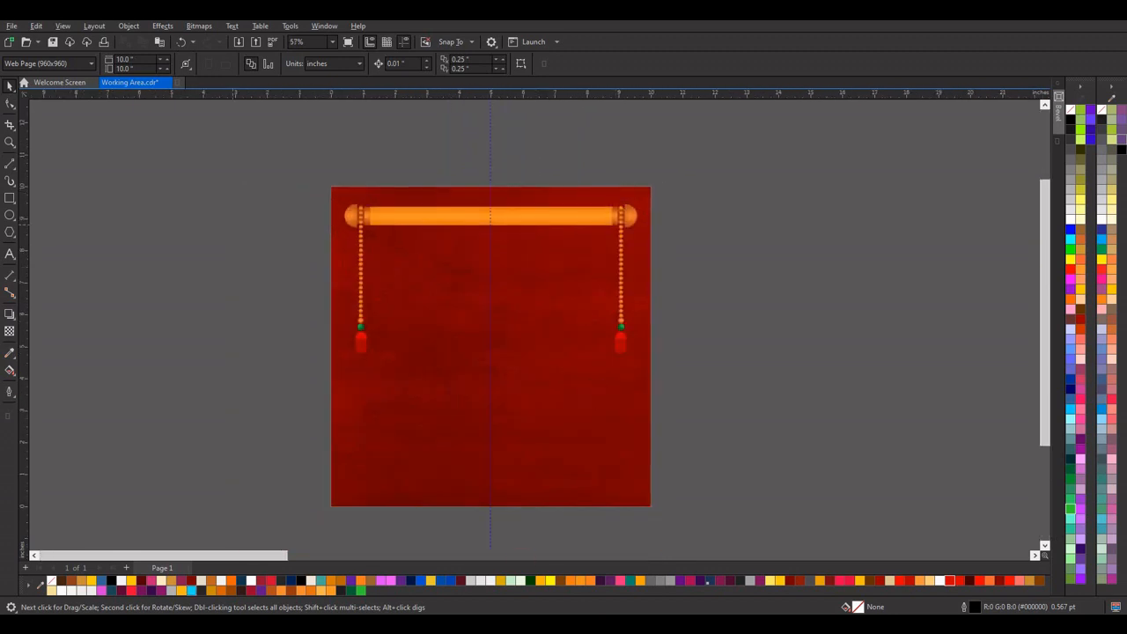
{"action": "left_click", "coordinate": [9, 199]}
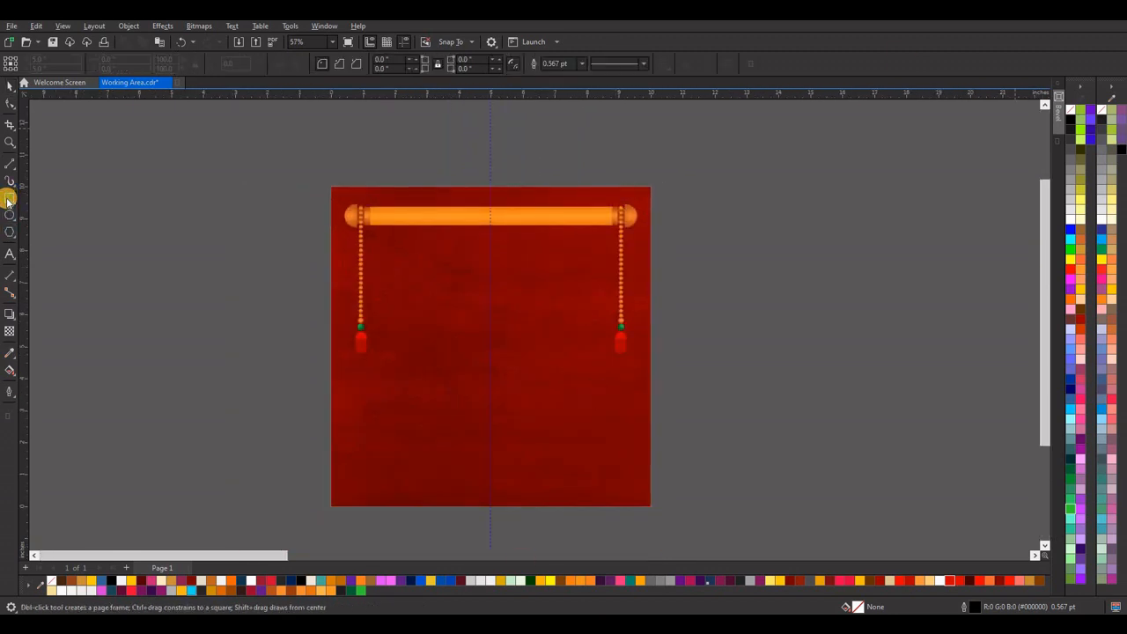
{"action": "mouse_move", "coordinate": [371, 225]}
{"action": "left_mouse_down"}
{"action": "mouse_move", "coordinate": [405, 272]}
{"action": "mouse_move", "coordinate": [609, 430]}
{"action": "mouse_move", "coordinate": [611, 474]}
{"action": "left_mouse_up"}
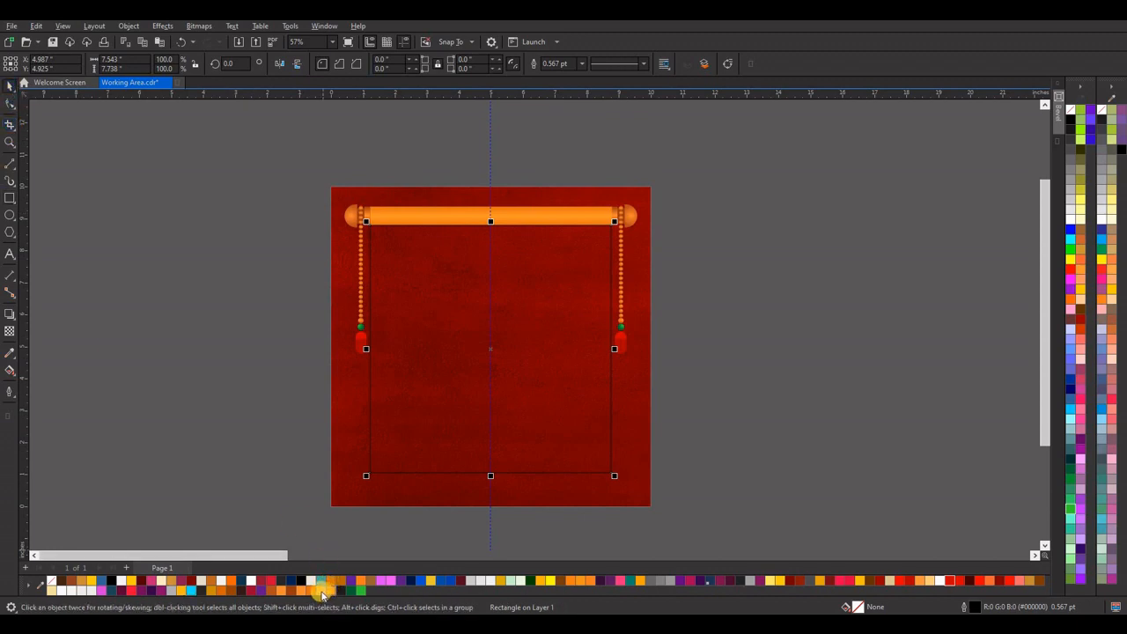
{"action": "left_click", "coordinate": [106, 588]}
{"action": "right_click", "coordinate": [53, 582]}
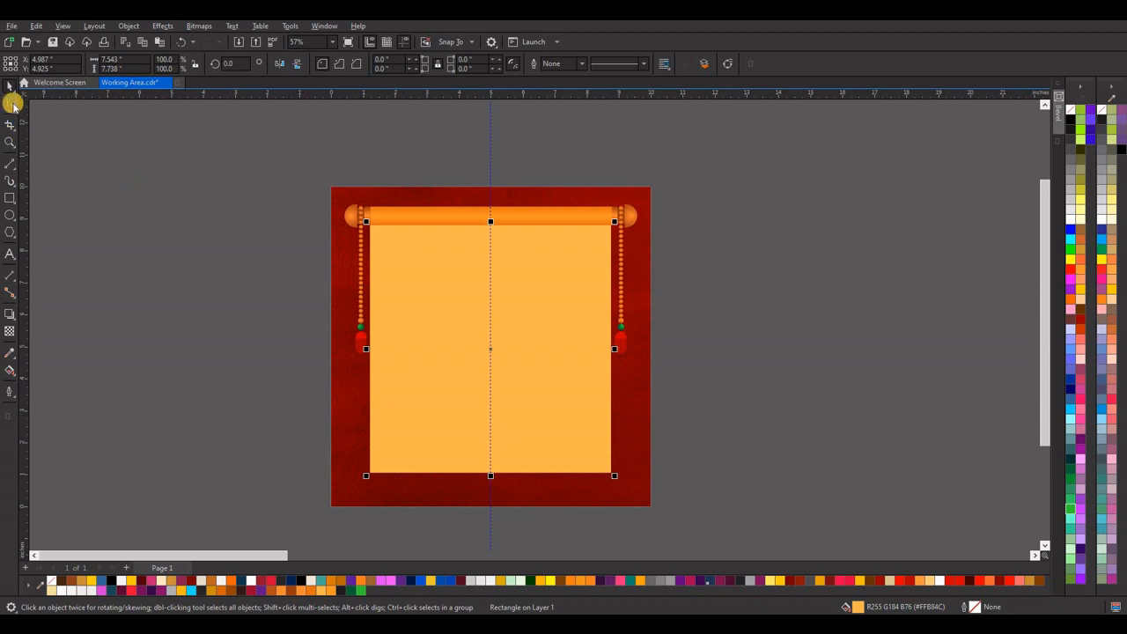
Round the two bottom corners of the light orange panel with the Shape tool.
{"action": "left_click", "coordinate": [11, 104]}
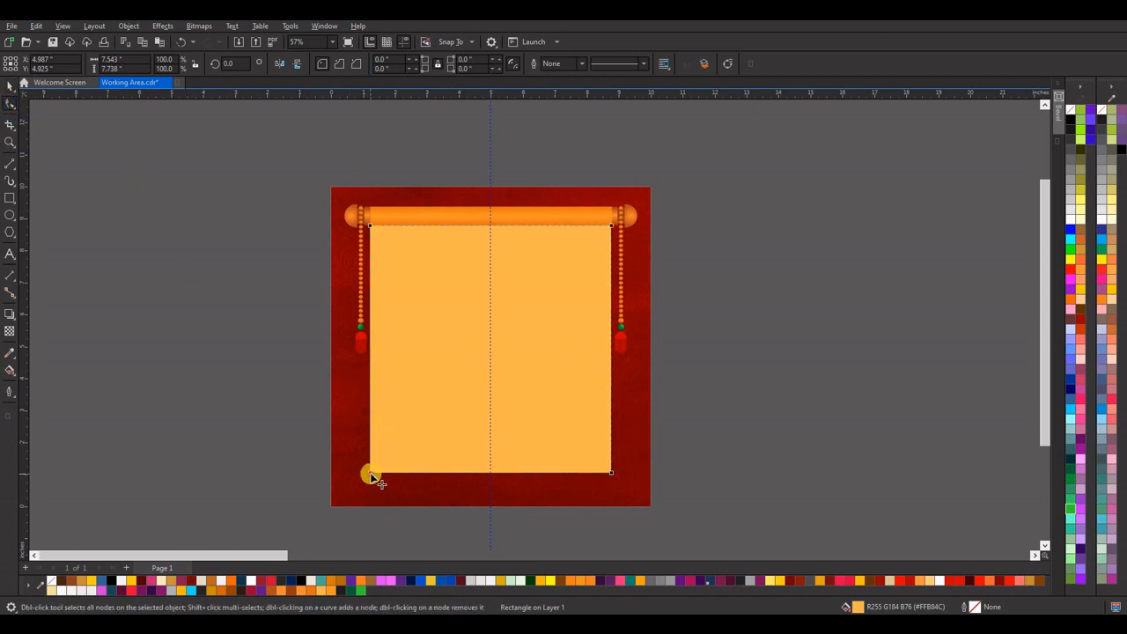
{"action": "left_click_drag", "start_coordinate": [372, 478], "coordinate": [619, 476]}
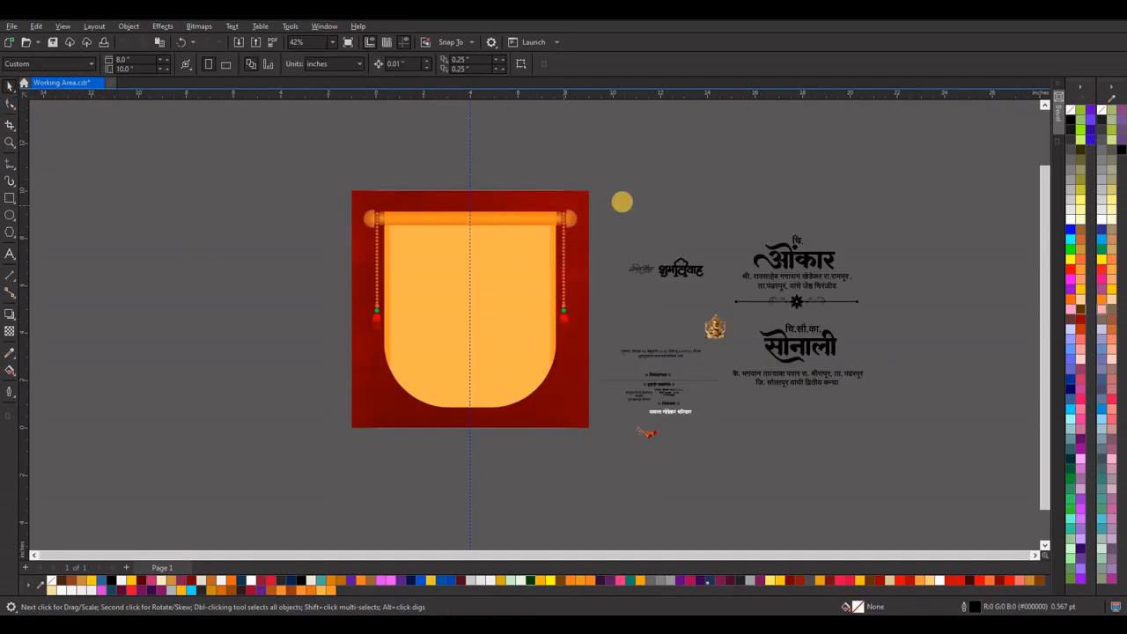
Draw a rectangle about 7.231 by 0.545 inch across the panel's top edge, directly below the rod.
{"action": "scroll", "coordinate": [478, 261], "scroll_direction": "up", "scroll_amount": 2}
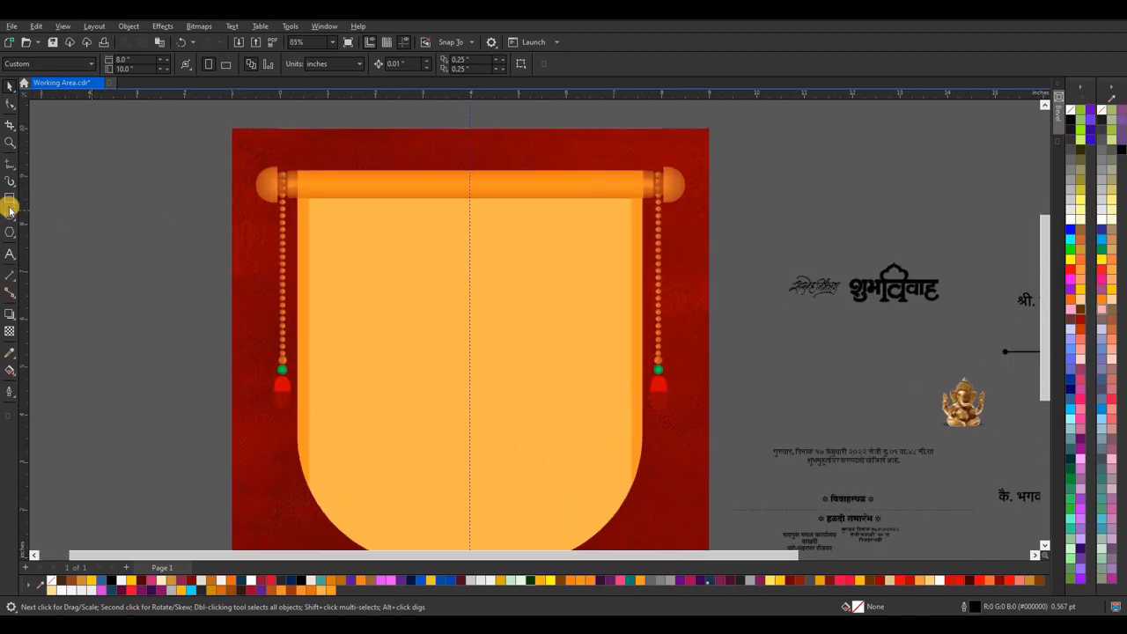
{"action": "left_click", "coordinate": [10, 197]}
{"action": "left_click_drag", "start_coordinate": [298, 199], "coordinate": [644, 225]}
{"action": "left_click", "coordinate": [8, 89]}
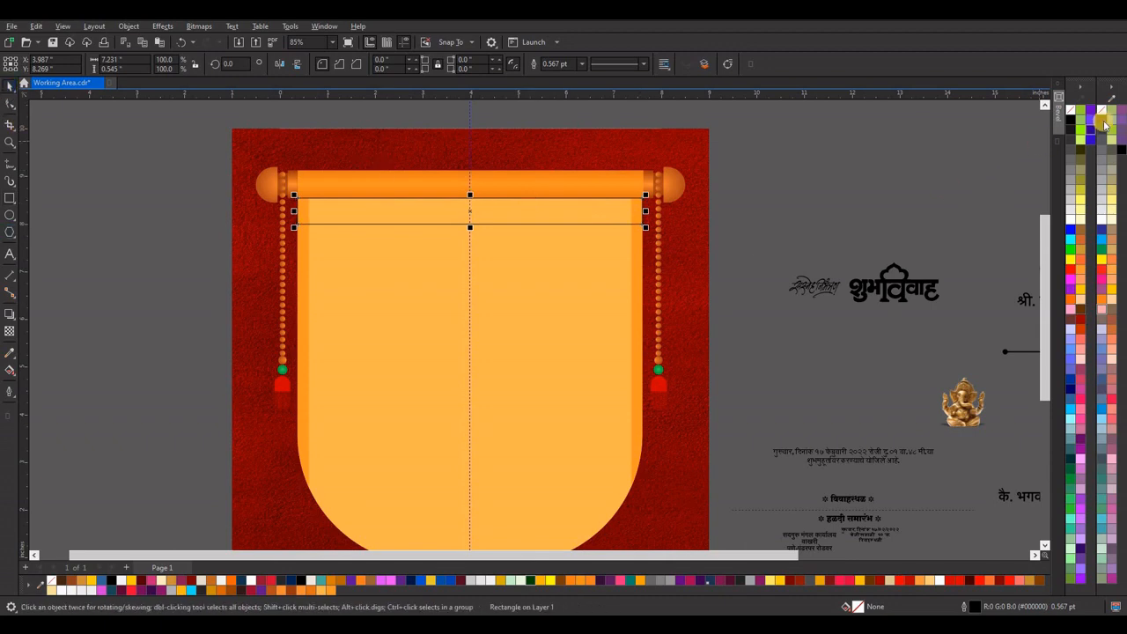
Fill the strip below the rod with black, remove its outline, and apply a Gaussian Blur with a 34.9-pixel radius.
{"action": "left_click", "coordinate": [1102, 119]}
{"action": "right_click", "coordinate": [1102, 109]}
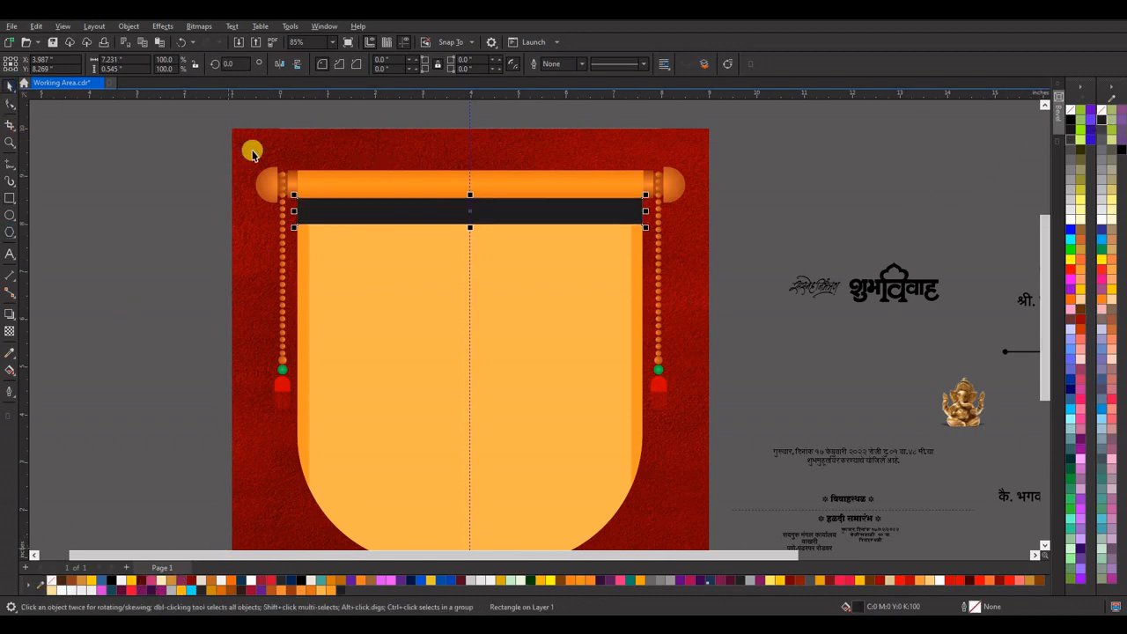
{"action": "left_click", "coordinate": [162, 25]}
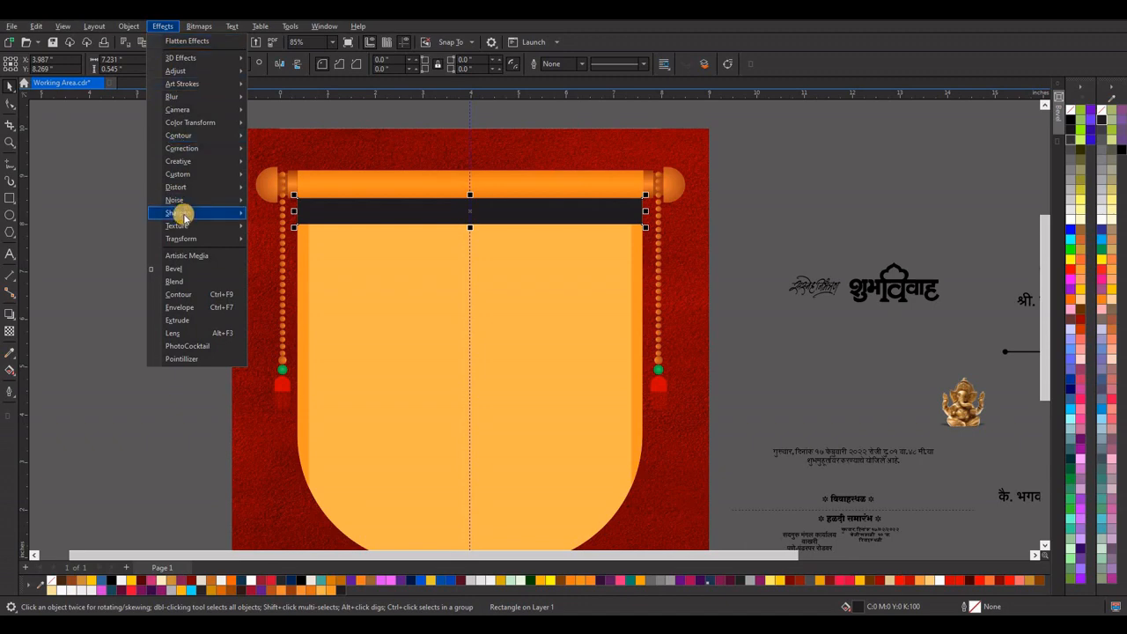
{"action": "mouse_move", "coordinate": [241, 96]}
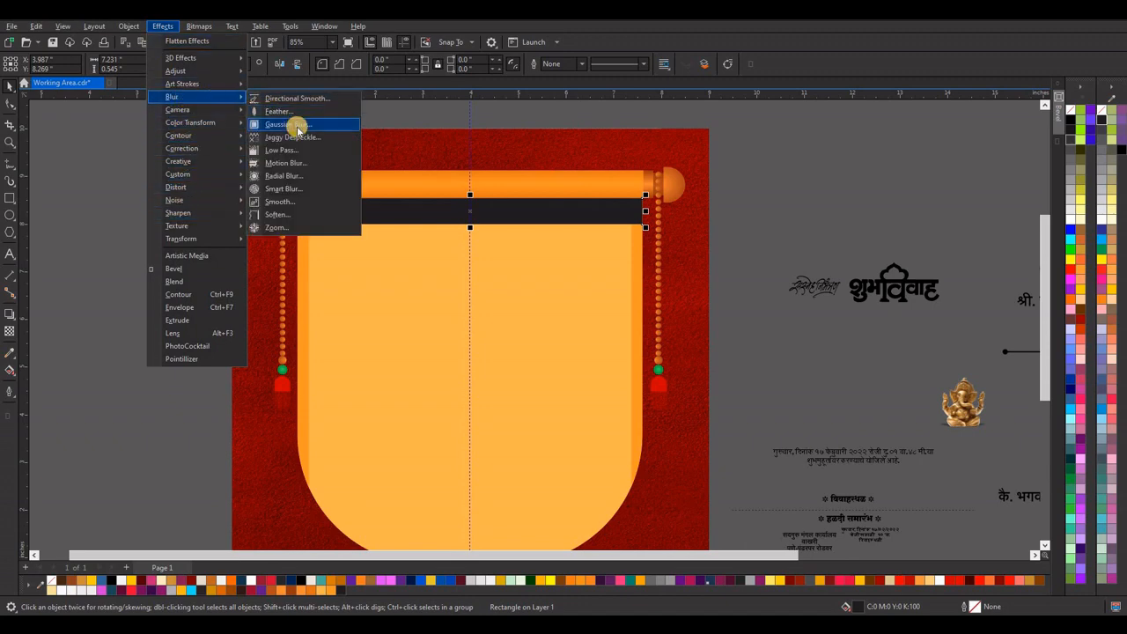
{"action": "left_click", "coordinate": [296, 125]}
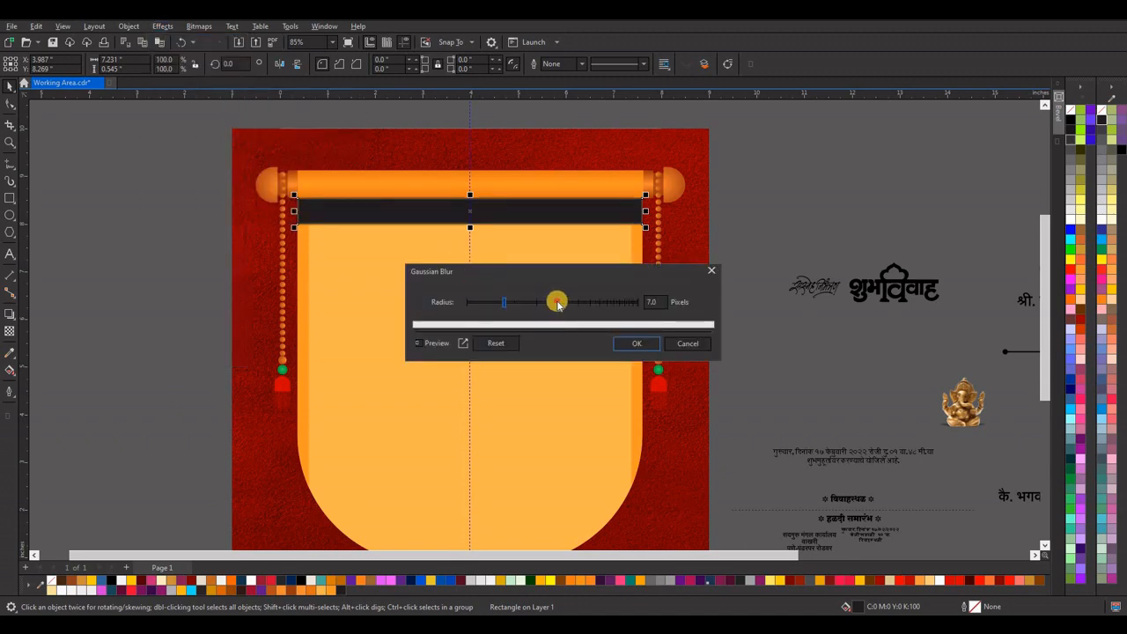
{"action": "left_click", "coordinate": [557, 302]}
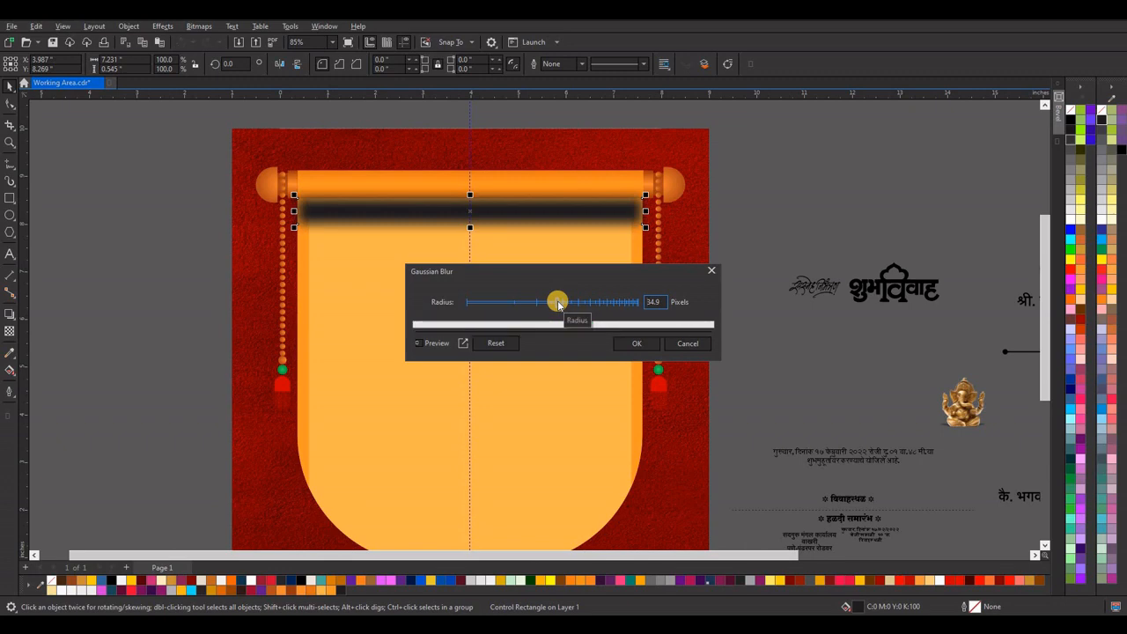
{"action": "left_click", "coordinate": [636, 343]}
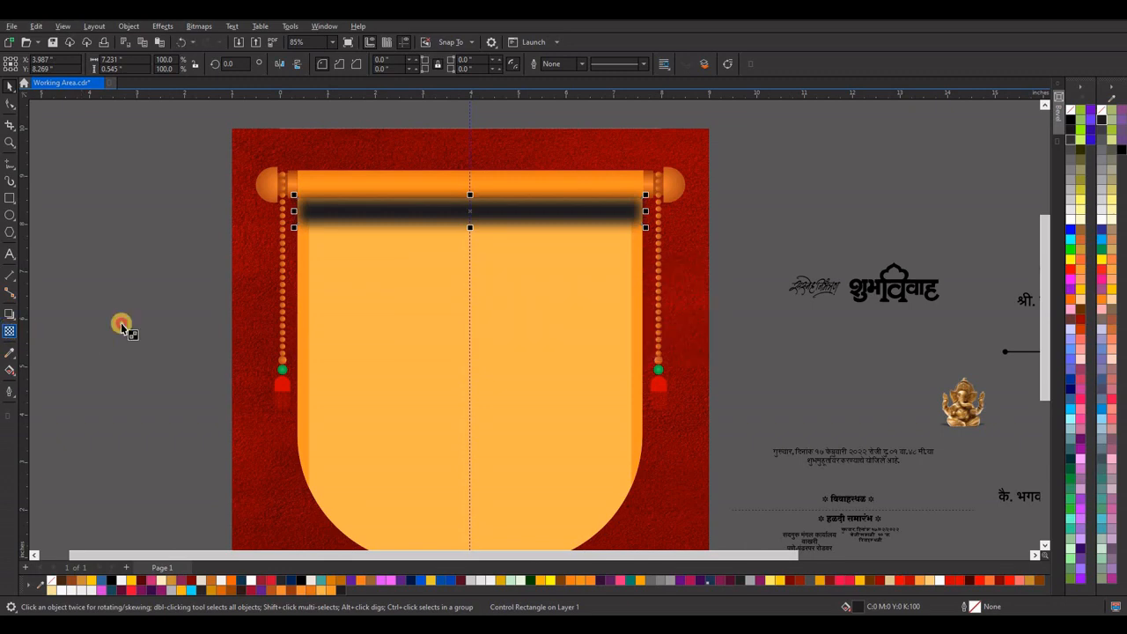
Apply uniform transparency of 77 to the blurred black strip so it reads as a soft shadow.
{"action": "left_click", "coordinate": [465, 238]}
{"action": "left_click", "coordinate": [466, 237]}
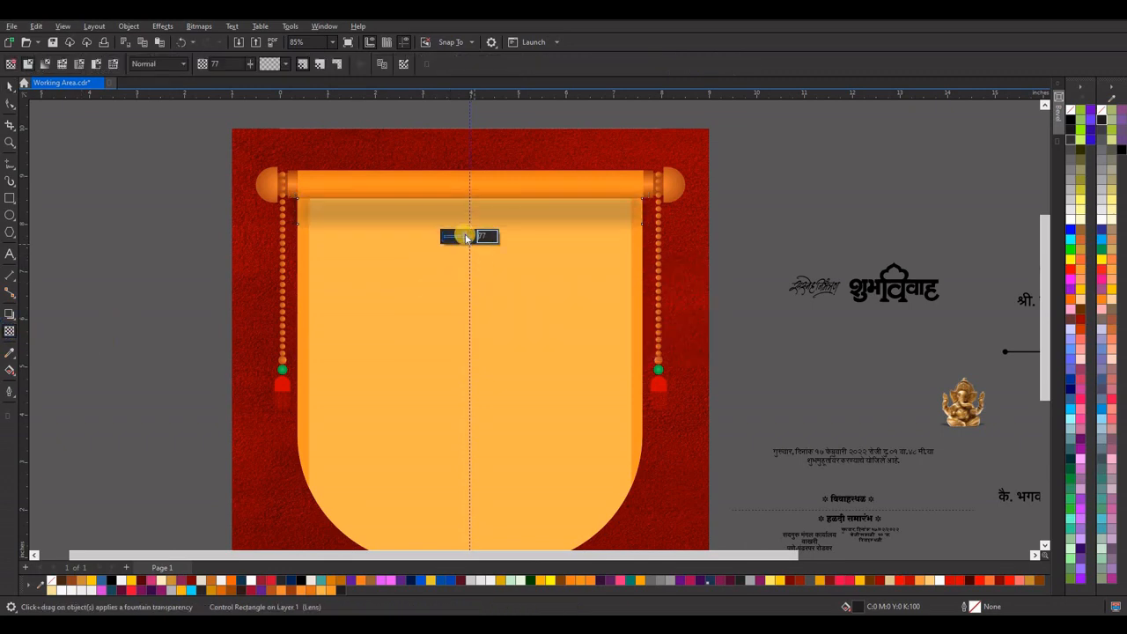
{"action": "left_click_drag", "start_coordinate": [464, 239], "coordinate": [464, 239]}
{"action": "left_click", "coordinate": [9, 84]}
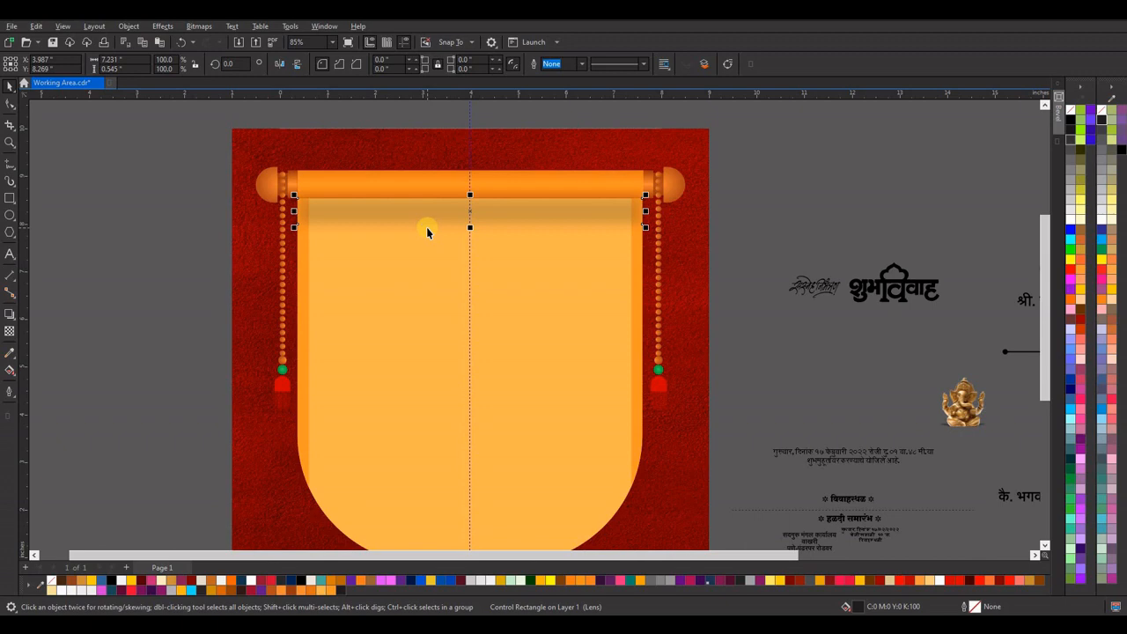
Nudge the shadow strip up beneath the rod and bring the rod group to the front.
{"action": "left_click", "coordinate": [426, 227]}
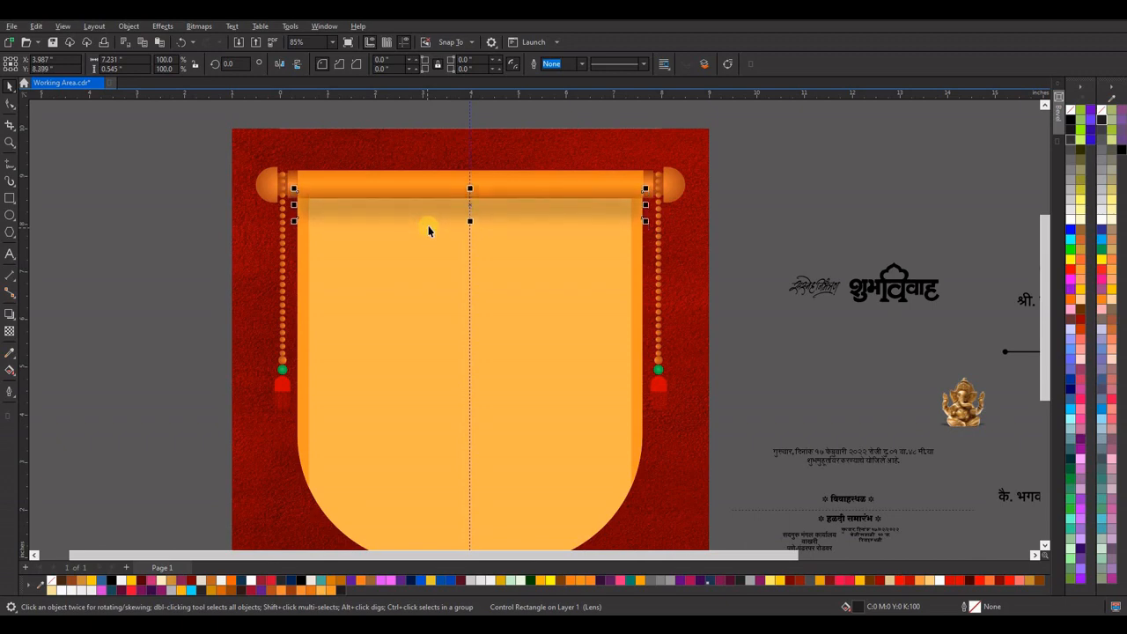
{"action": "key", "text": "Up"}
{"action": "left_click", "coordinate": [675, 186]}
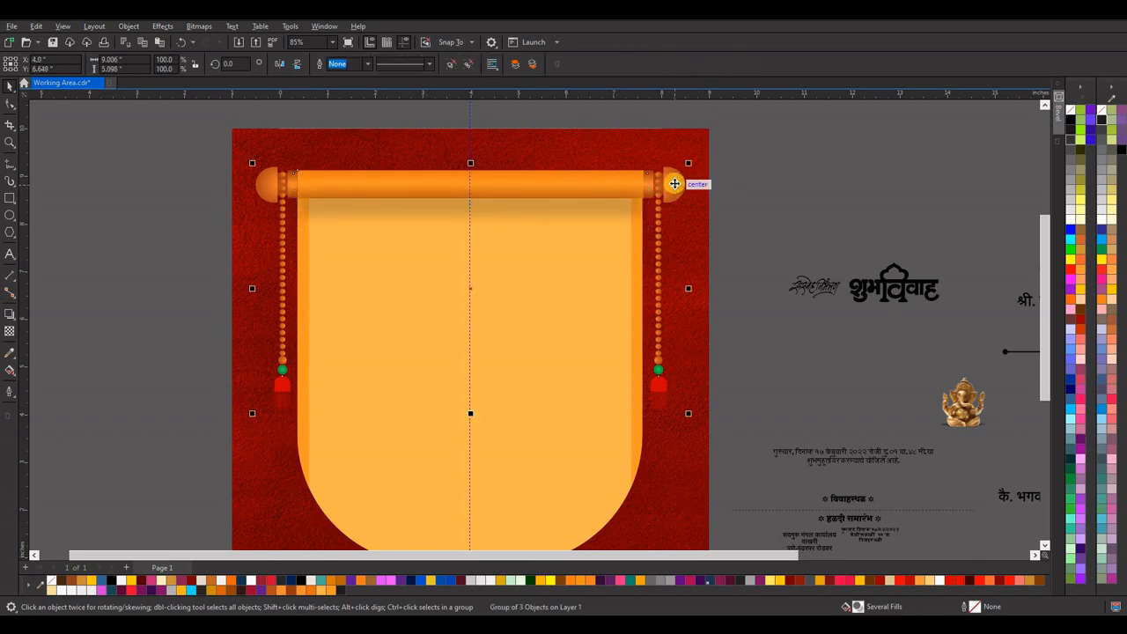
{"action": "key", "text": "shift+Page_Up"}
{"action": "left_click", "coordinate": [762, 178]}
{"action": "scroll", "coordinate": [492, 202], "scroll_direction": "down", "scroll_amount": 2}
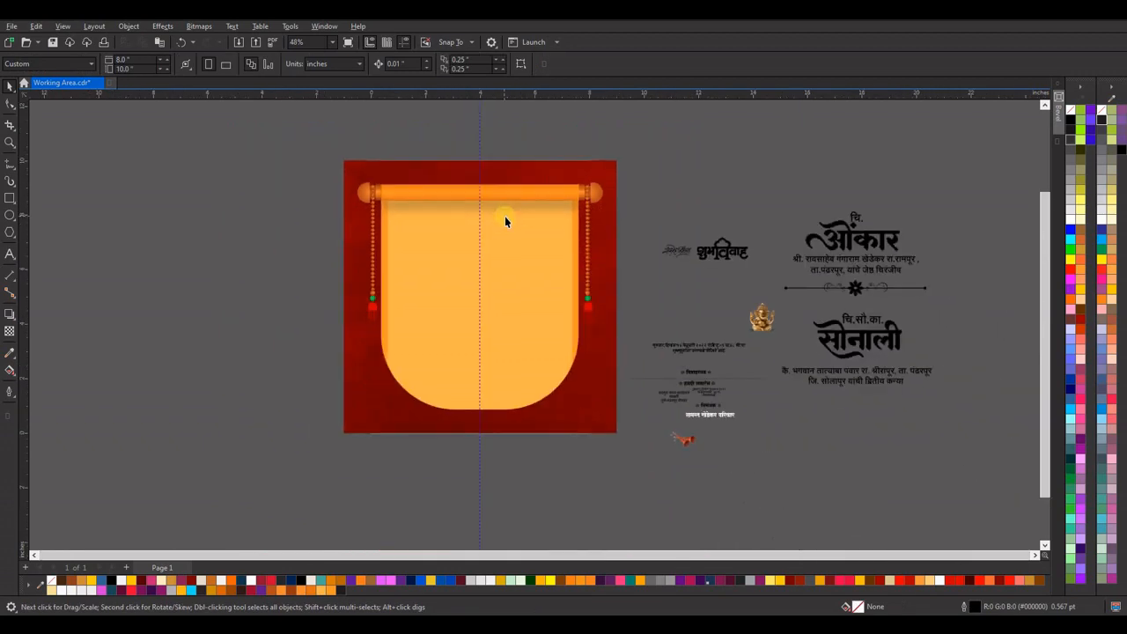
{"action": "left_click", "coordinate": [499, 207]}
{"action": "scroll", "coordinate": [499, 208], "scroll_direction": "up", "scroll_amount": 3}
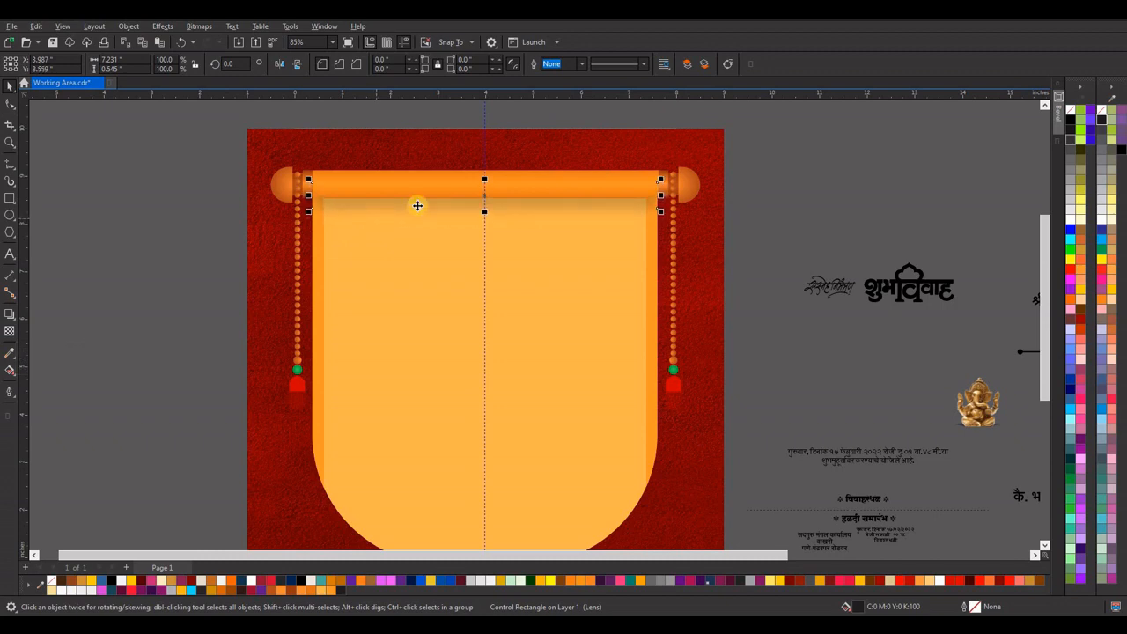
{"action": "left_click", "coordinate": [813, 166]}
Draw a square about 1.895 inch, scallop its corners to 0.948 inch, and place it over the centre of the panel's bottom edge.
{"action": "scroll", "coordinate": [516, 206], "scroll_direction": "down", "scroll_amount": 3}
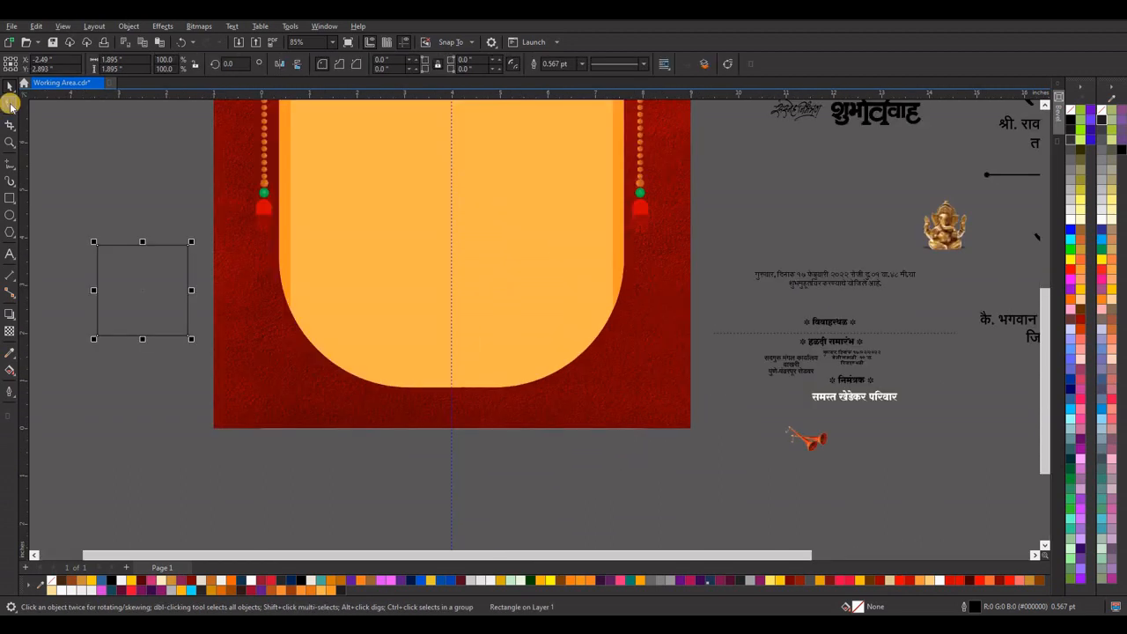
{"action": "left_click", "coordinate": [9, 103]}
{"action": "double_click", "coordinate": [112, 255]}
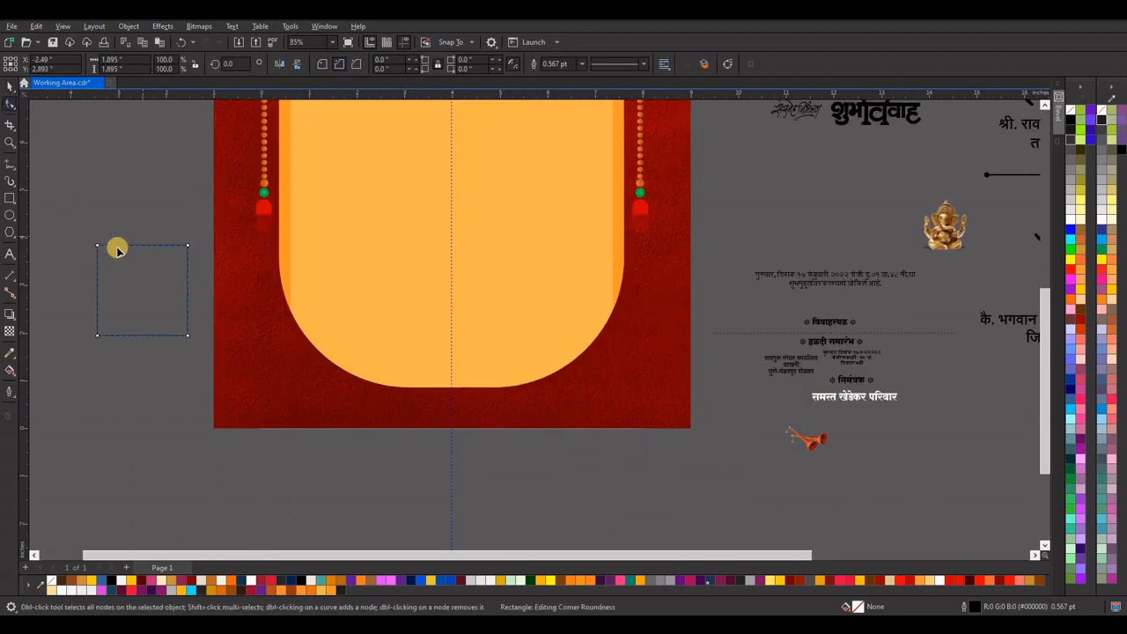
{"action": "left_click_drag", "start_coordinate": [97, 249], "coordinate": [453, 381]}
{"action": "left_click", "coordinate": [9, 88]}
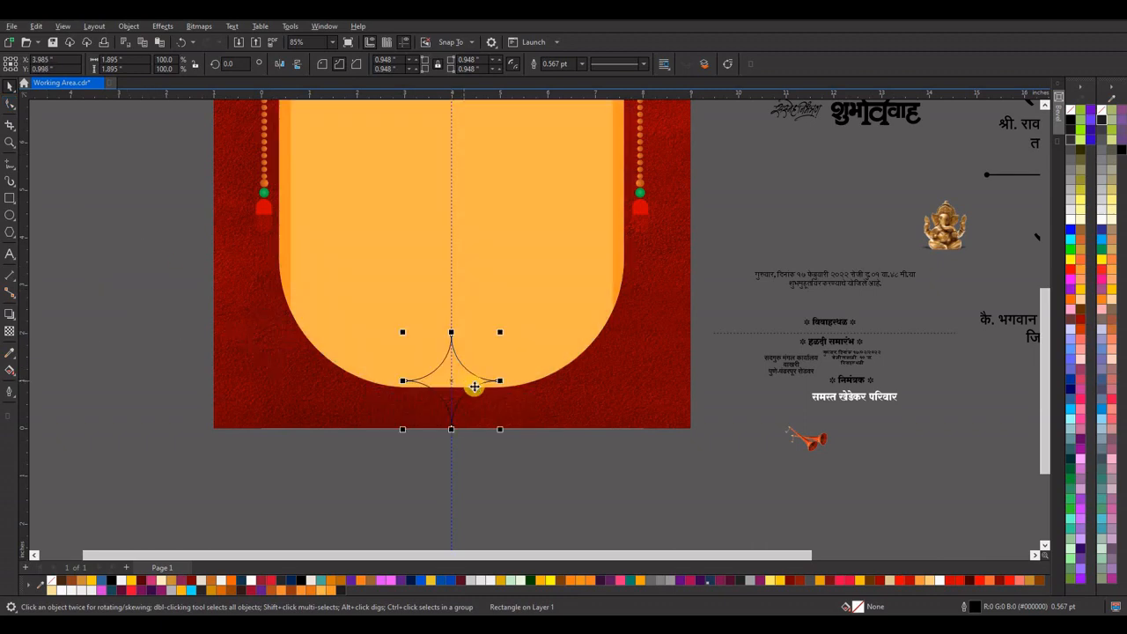
Shift the four-pointed shape slightly down on the centre guideline and weld it to the light orange panel.
{"action": "scroll", "coordinate": [463, 416], "scroll_direction": "up", "scroll_amount": 2}
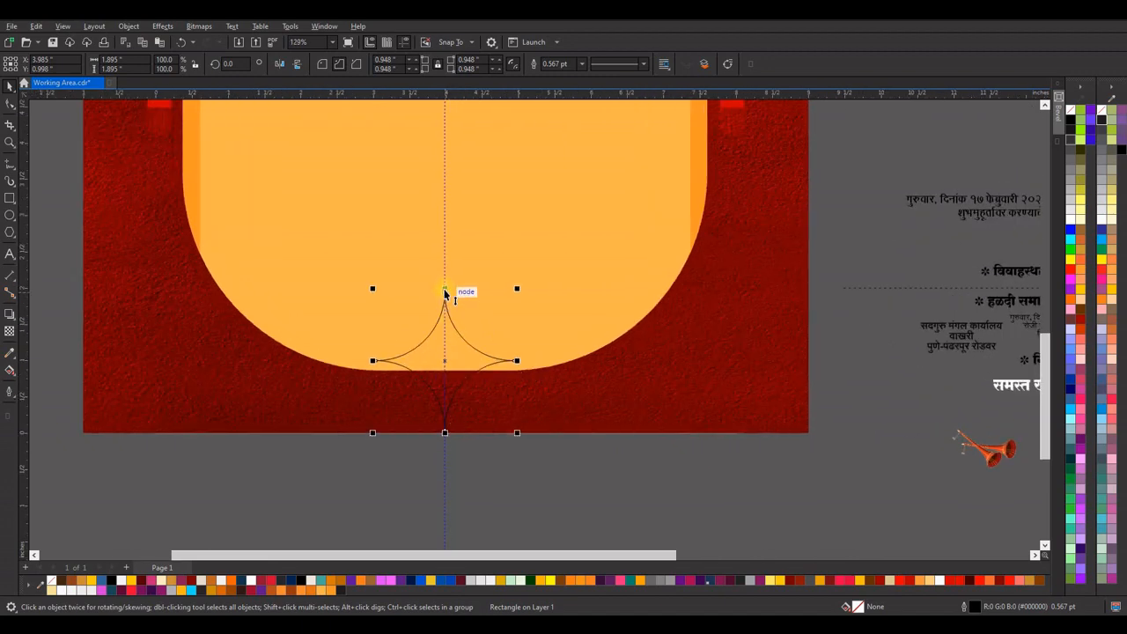
{"action": "left_click_drag", "start_coordinate": [446, 290], "coordinate": [443, 307]}
{"action": "key", "text": "ctrl+z"}
{"action": "left_click_drag", "start_coordinate": [445, 361], "coordinate": [445, 368]}
{"action": "left_click", "coordinate": [428, 121], "text": "shift"}
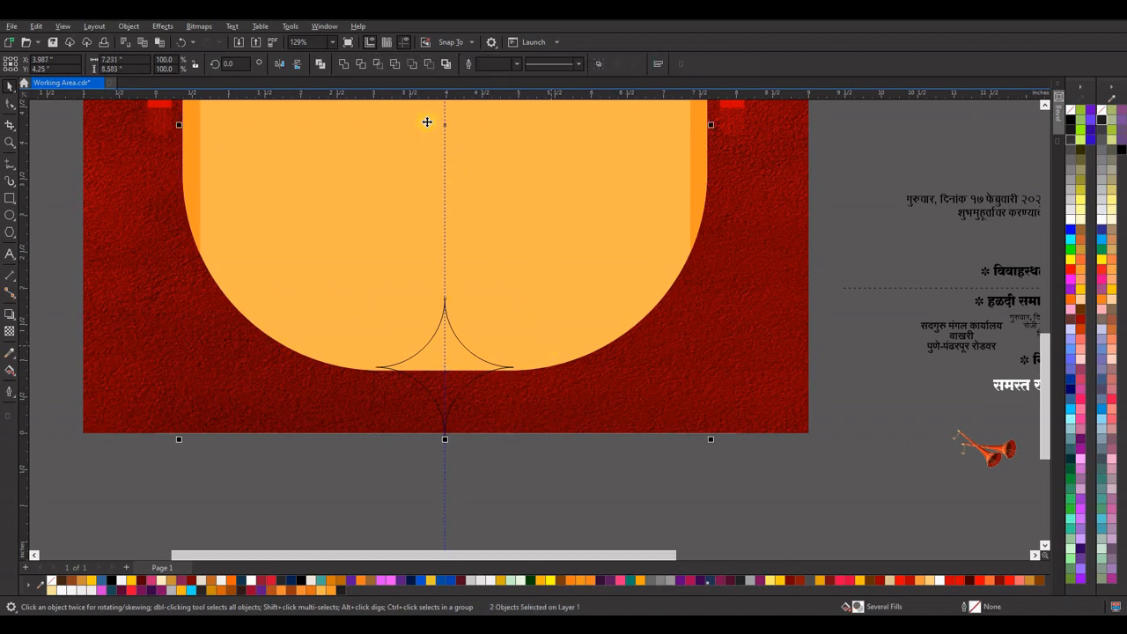
{"action": "left_click", "coordinate": [344, 63]}
Delete the extra nodes on both sides of the panel's bottom point to smooth its curves.
{"action": "key", "text": "F10"}
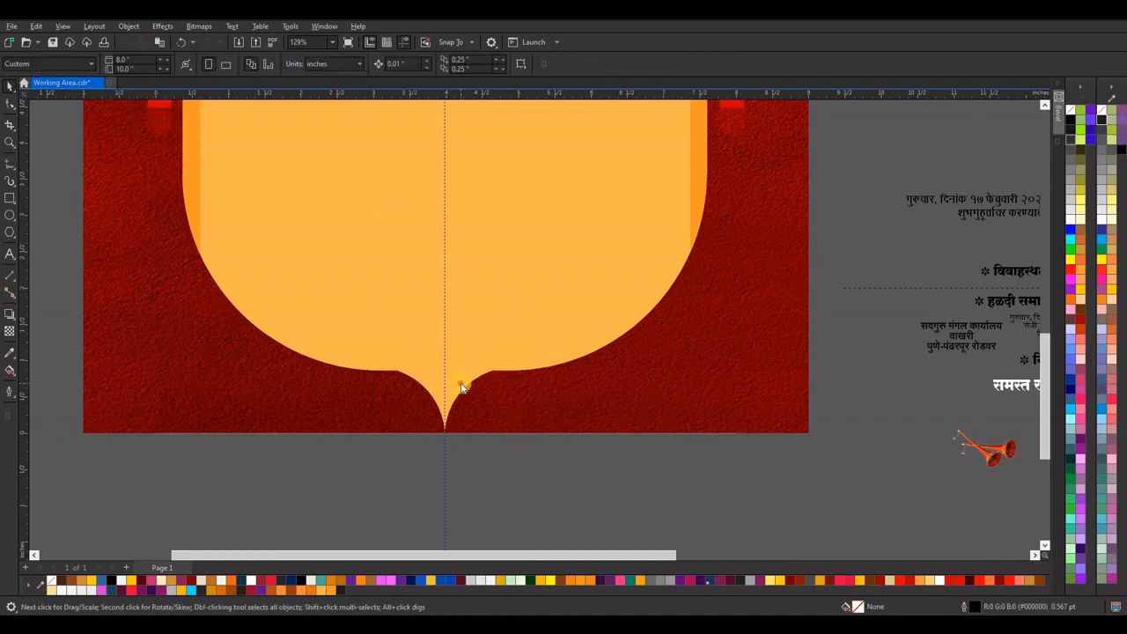
{"action": "double_click", "coordinate": [494, 373]}
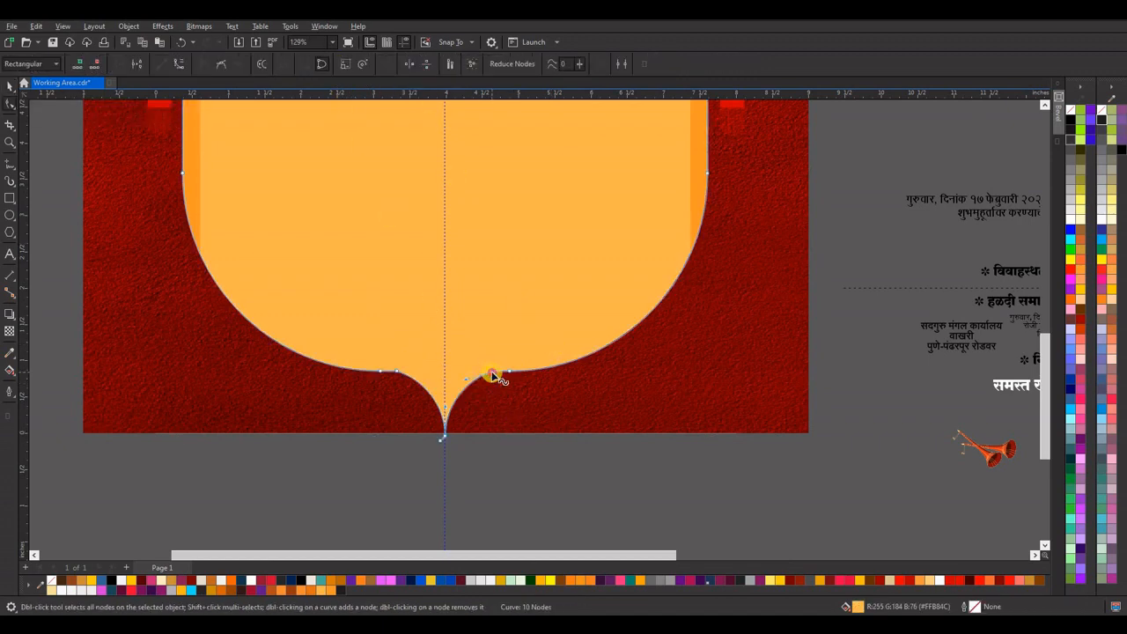
{"action": "double_click", "coordinate": [380, 372]}
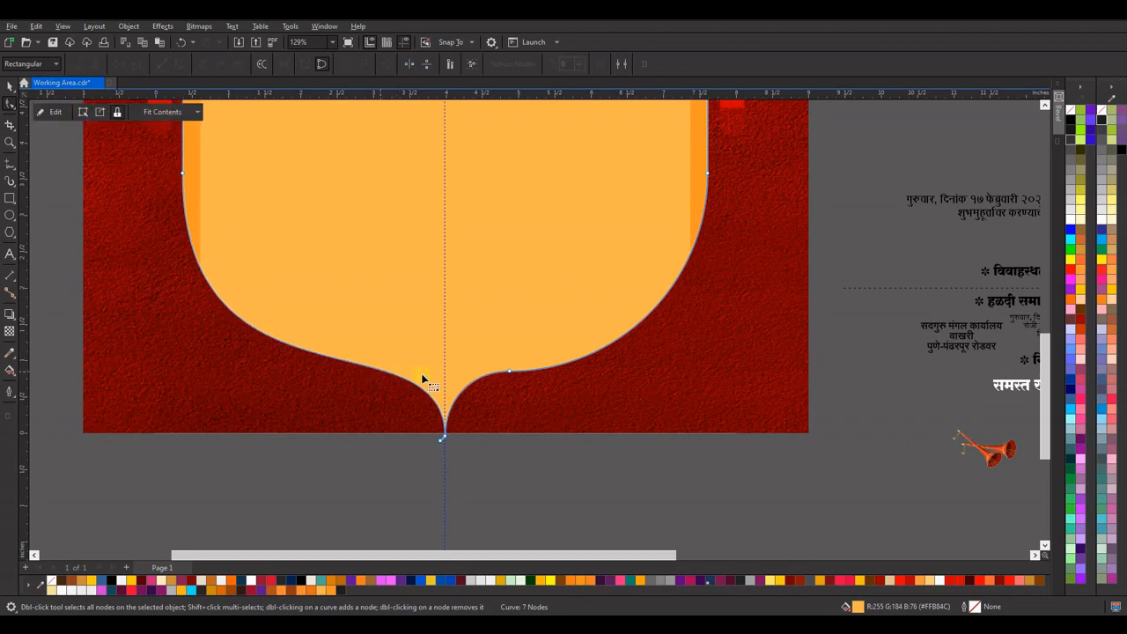
{"action": "double_click", "coordinate": [510, 375]}
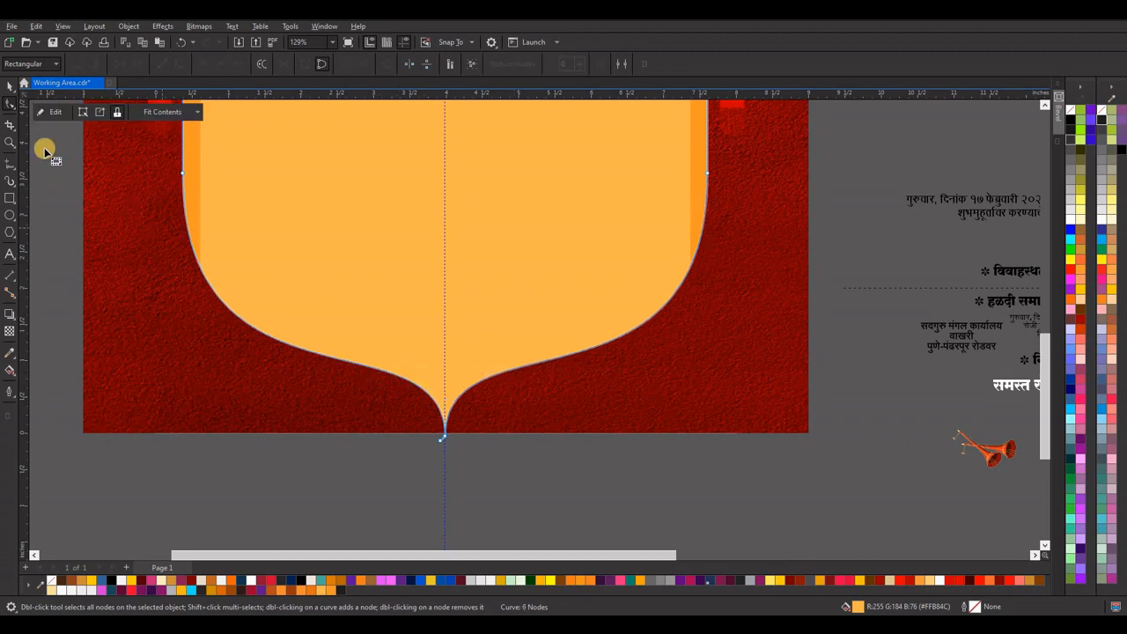
{"action": "left_click", "coordinate": [10, 86]}
Move the whole scroll, with rod, shadow and tassels, up on the red background and save the document.
{"action": "scroll", "coordinate": [466, 428], "scroll_direction": "down", "scroll_amount": 5}
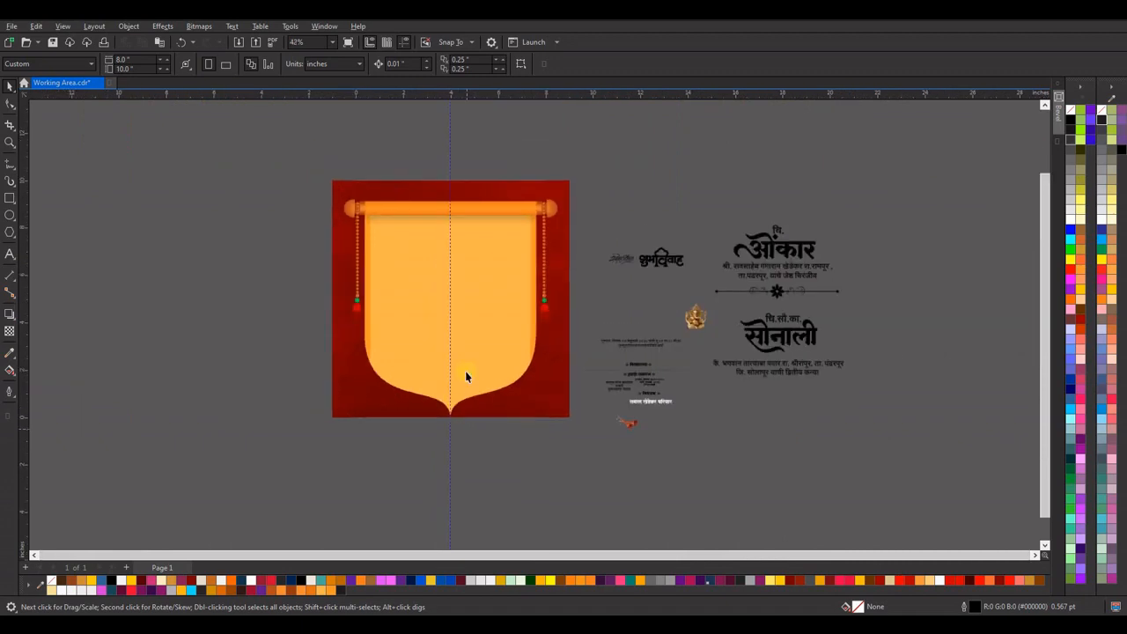
{"action": "key", "text": "space"}
{"action": "left_click_drag", "start_coordinate": [301, 163], "coordinate": [563, 480]}
{"action": "key", "text": "Up"}
{"action": "key", "text": "Up"}
{"action": "key", "text": "Up"}
{"action": "key", "text": "Up"}
{"action": "key", "text": "Up"}
{"action": "key", "text": "Up"}
{"action": "key", "text": "Up"}
{"action": "key", "text": "Up"}
{"action": "key", "text": "Up"}
{"action": "key", "text": "Up"}
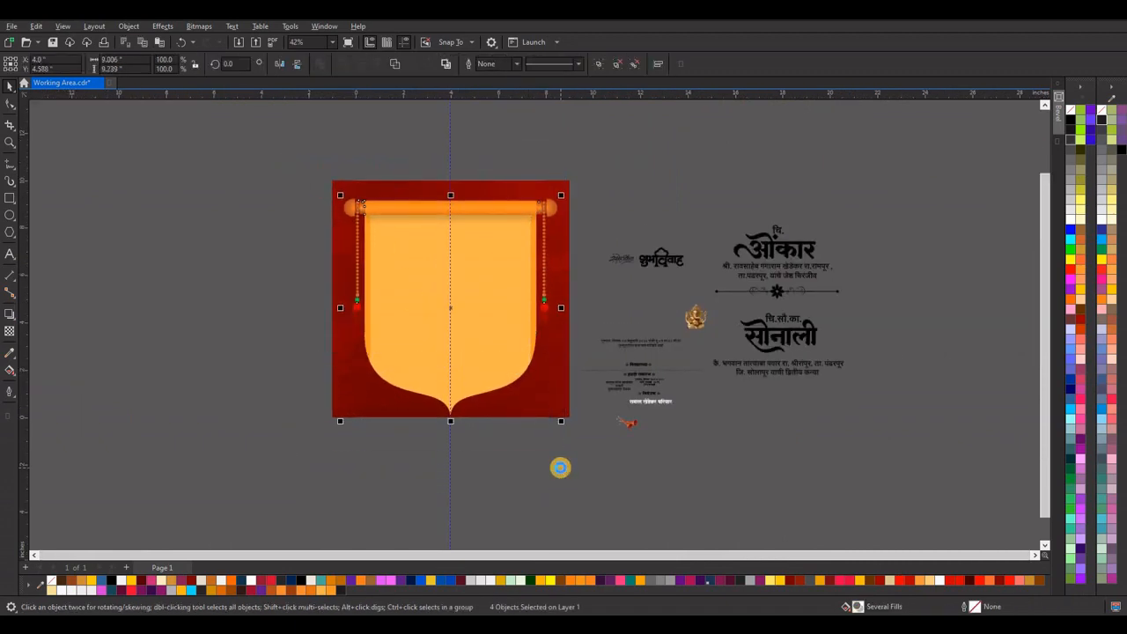
{"action": "key", "text": "Up"}
{"action": "key", "text": "Up"}
{"action": "key", "text": "Up"}
{"action": "key", "text": "Up"}
{"action": "key", "text": "Up"}
{"action": "key", "text": "Up"}
{"action": "key", "text": "Up"}
{"action": "key", "text": "Up"}
{"action": "key", "text": "Up"}
{"action": "key", "text": "Up"}
{"action": "key", "text": "Up"}
{"action": "key", "text": "Up"}
{"action": "key", "text": "Up"}
{"action": "key", "text": "Up"}
{"action": "key", "text": "Up"}
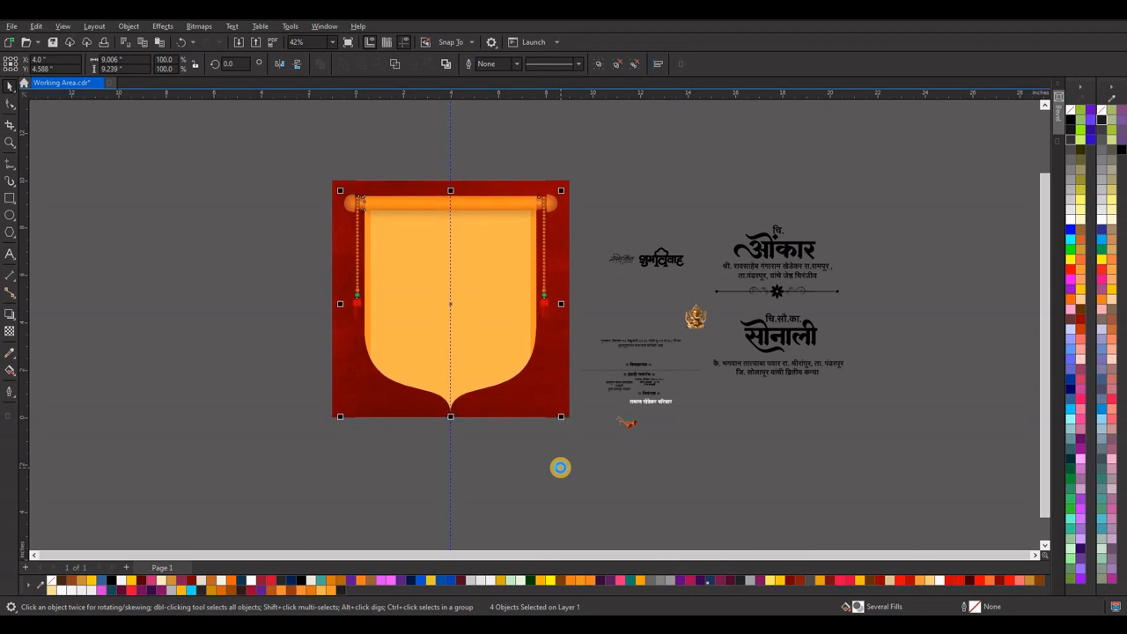
{"action": "left_click", "coordinate": [503, 148]}
{"action": "key", "text": "ctrl+s"}
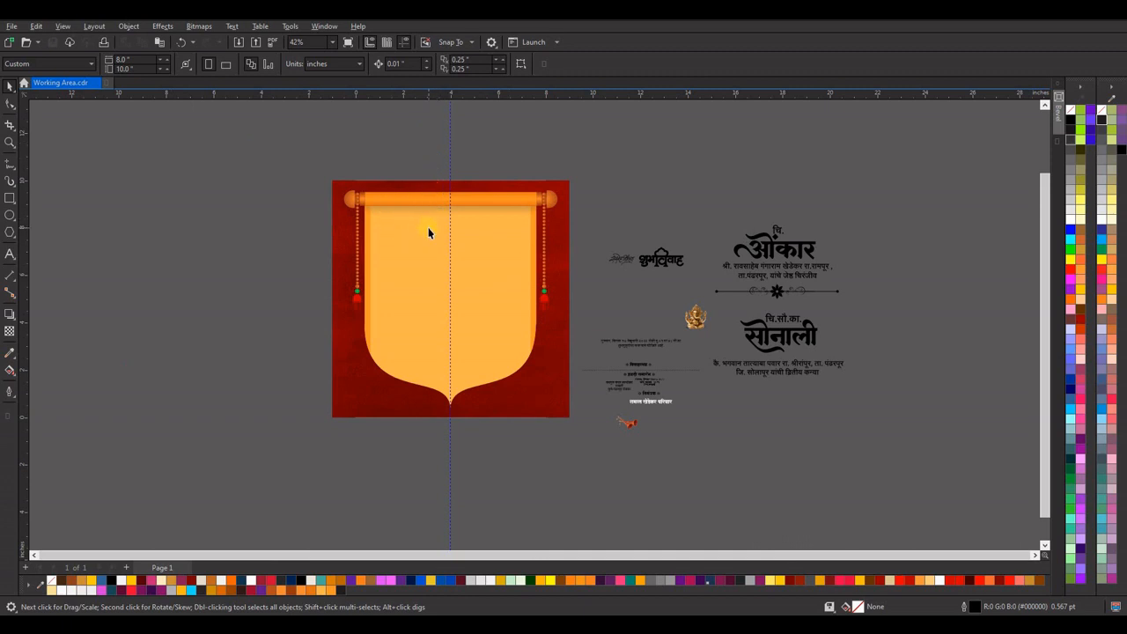
Place the सस्नेह निमंत्रण lettering at the upper centre of the panel and recolour it red.
{"action": "scroll", "coordinate": [429, 232], "scroll_direction": "up", "scroll_amount": 2}
{"action": "scroll", "coordinate": [429, 231], "scroll_direction": "down", "scroll_amount": 1}
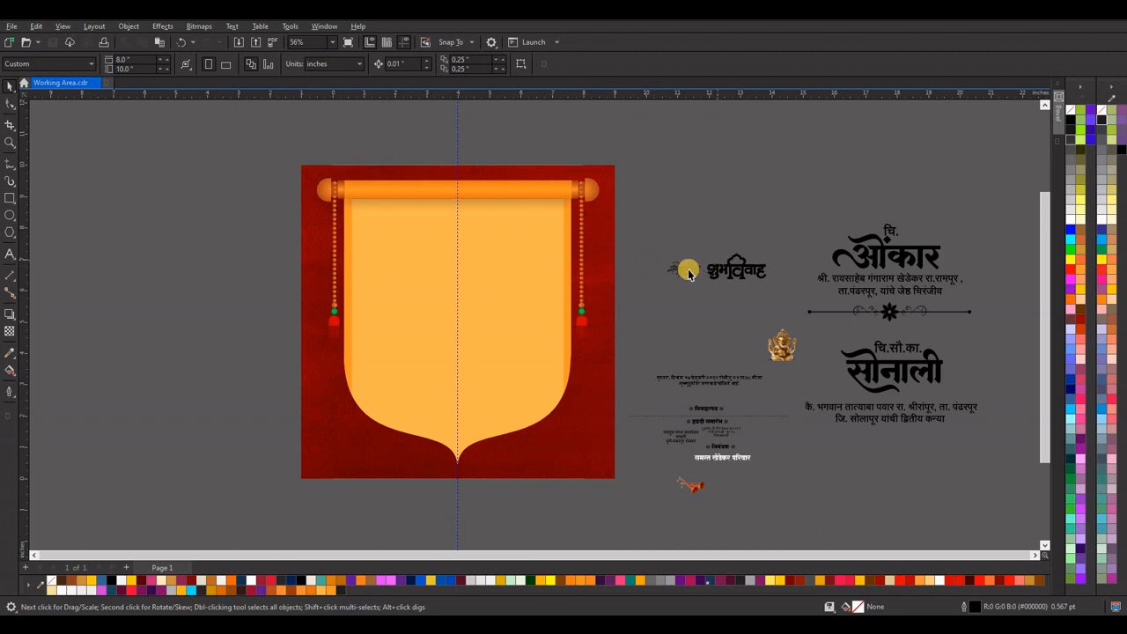
{"action": "left_click_drag", "start_coordinate": [695, 273], "coordinate": [456, 214]}
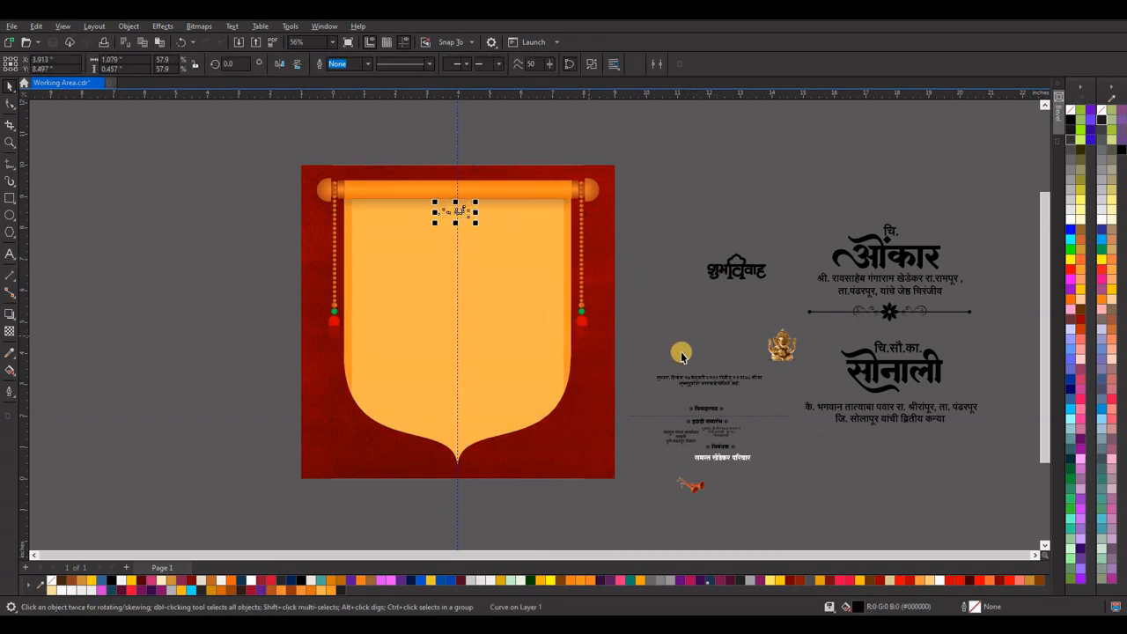
{"action": "left_click", "coordinate": [910, 580]}
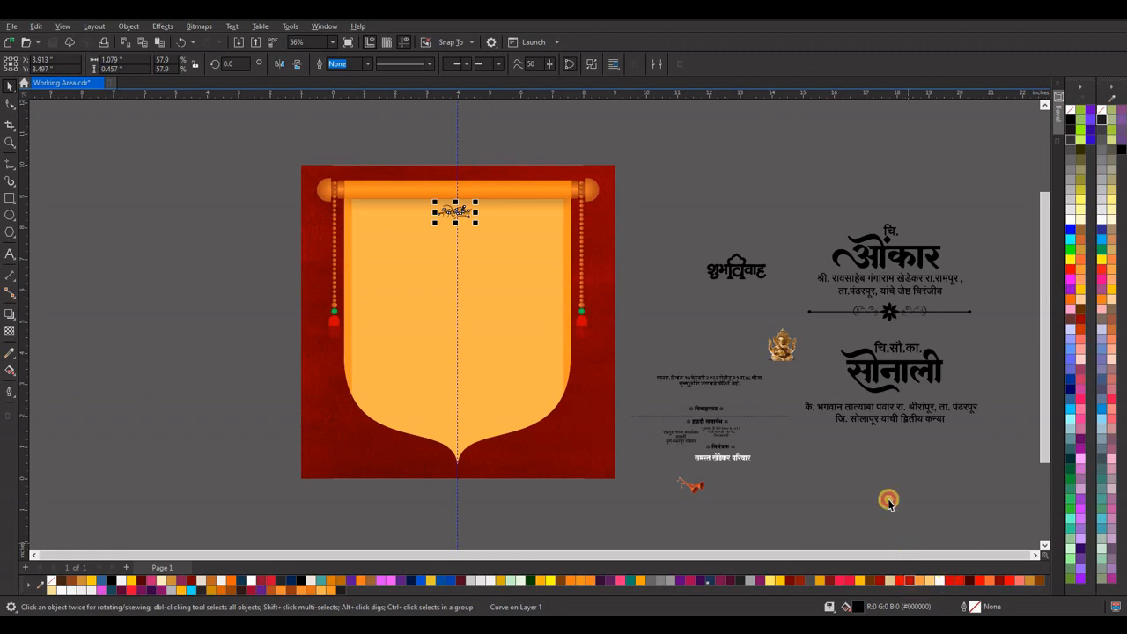
Place the Ganesha image on the centre guideline directly below the red invitation lettering.
{"action": "left_click_drag", "start_coordinate": [638, 181], "coordinate": [1019, 538]}
{"action": "left_click_drag", "start_coordinate": [941, 168], "coordinate": [595, 509]}
{"action": "left_click", "coordinate": [718, 180]}
{"action": "scroll", "coordinate": [715, 208], "scroll_direction": "up", "scroll_amount": 3}
{"action": "left_click_drag", "start_coordinate": [760, 358], "coordinate": [380, 236]}
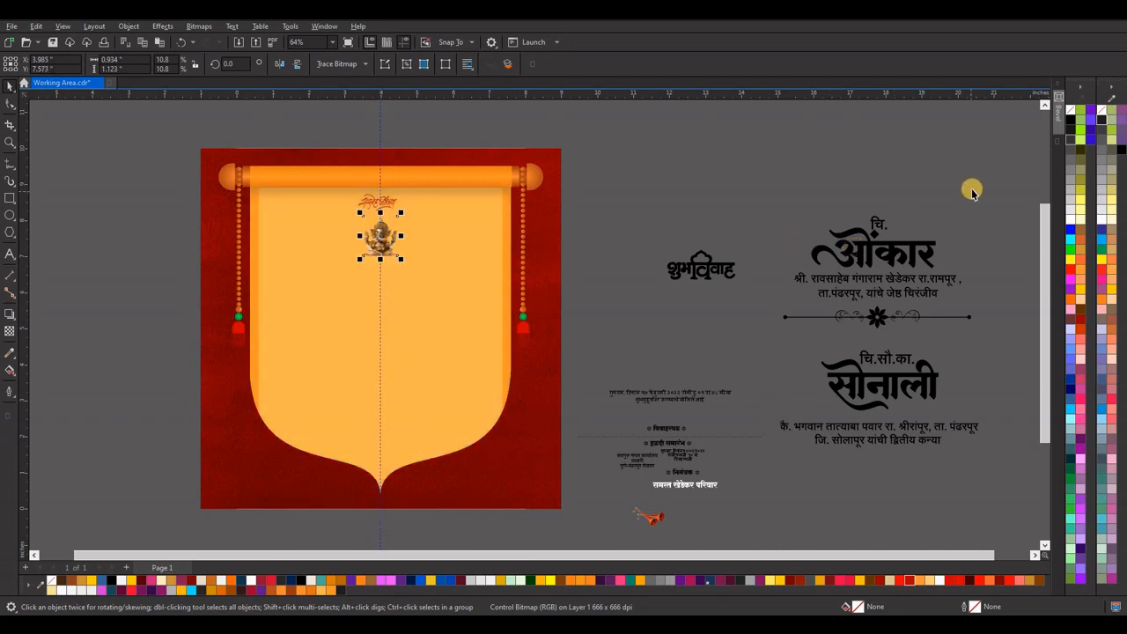
{"action": "left_click_drag", "start_coordinate": [991, 183], "coordinate": [779, 305]}
{"action": "mouse_move", "coordinate": [885, 254]}
{"action": "left_mouse_down"}
{"action": "mouse_move", "coordinate": [344, 326]}
{"action": "mouse_move", "coordinate": [327, 282]}
{"action": "mouse_move", "coordinate": [883, 267]}
{"action": "left_mouse_up"}
{"action": "key", "text": "ctrl+z"}
Scale the groom's and bride's text blocks and the ornamental divider down together to about 3.2 inch wide.
{"action": "scroll", "coordinate": [566, 304], "scroll_direction": "down", "scroll_amount": 1}
{"action": "left_click_drag", "start_coordinate": [992, 202], "coordinate": [697, 412]}
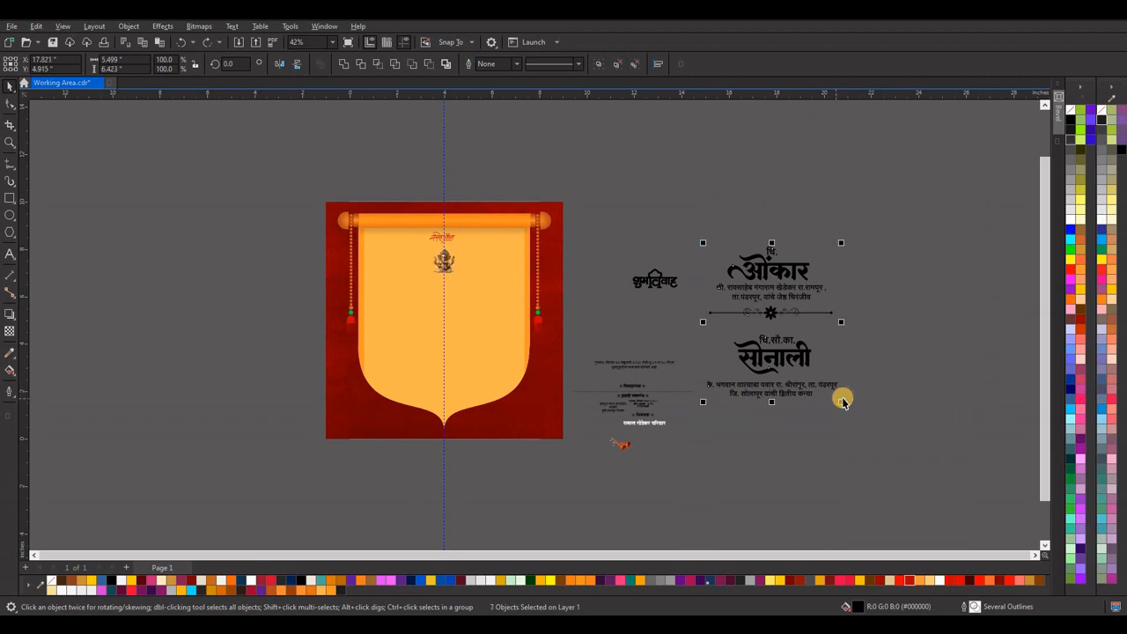
{"action": "mouse_move", "coordinate": [841, 401]}
{"action": "left_mouse_down"}
{"action": "mouse_move", "coordinate": [824, 401]}
{"action": "mouse_move", "coordinate": [829, 387]}
{"action": "left_mouse_up"}
{"action": "left_click_drag", "start_coordinate": [872, 236], "coordinate": [710, 323]}
{"action": "mouse_move", "coordinate": [763, 298]}
{"action": "left_mouse_down"}
{"action": "mouse_move", "coordinate": [400, 294]}
{"action": "mouse_move", "coordinate": [764, 292]}
{"action": "left_mouse_up"}
{"action": "key", "text": "ctrl+z"}
{"action": "left_click_drag", "start_coordinate": [880, 227], "coordinate": [703, 403]}
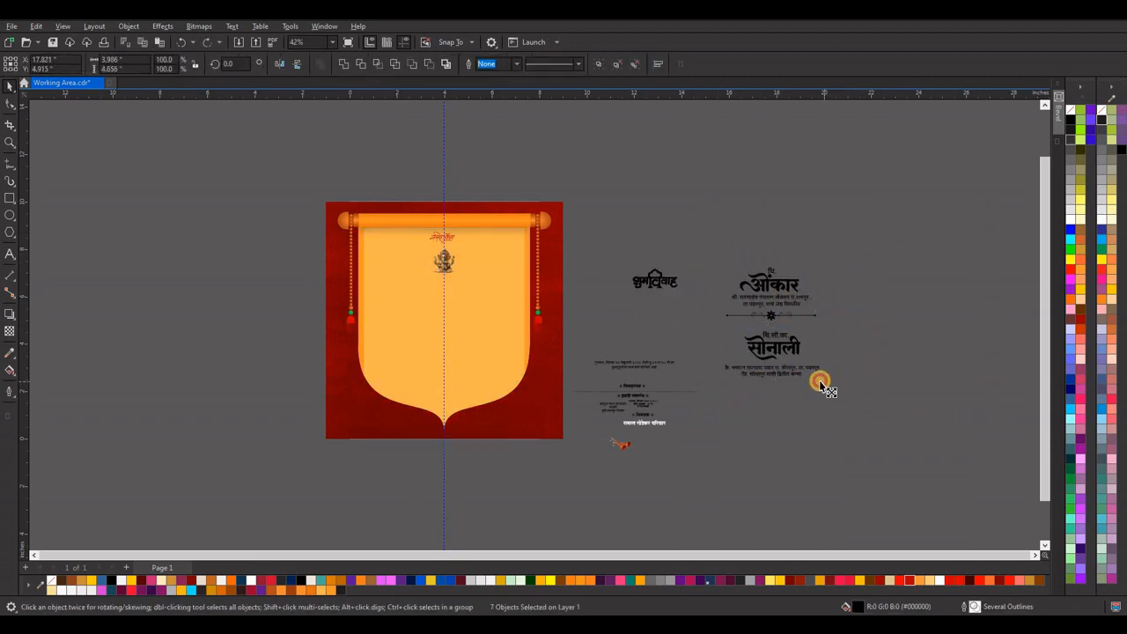
{"action": "left_click_drag", "start_coordinate": [823, 381], "coordinate": [813, 370]}
Move the groom's text block and ornamental divider onto the left half of the panel beside the Ganesha image.
{"action": "left_click_drag", "start_coordinate": [781, 295], "coordinate": [416, 283]}
{"action": "scroll", "coordinate": [397, 276], "scroll_direction": "up", "scroll_amount": 1}
{"action": "scroll", "coordinate": [397, 275], "scroll_direction": "up", "scroll_amount": 1}
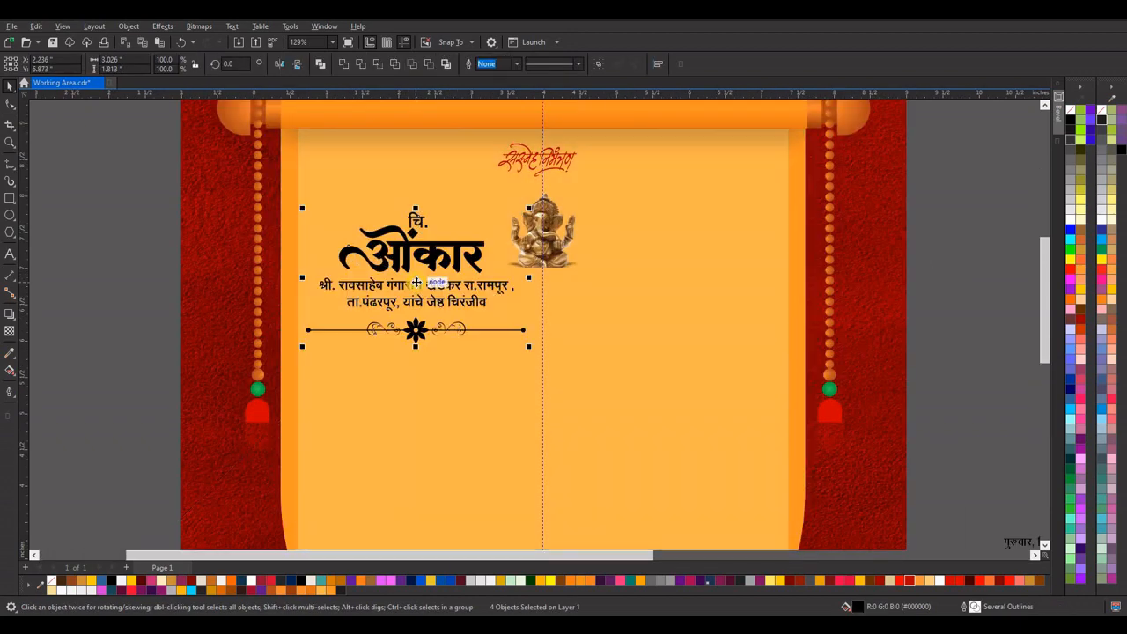
{"action": "scroll", "coordinate": [264, 290], "scroll_direction": "down", "scroll_amount": 2}
Place the bride's text block on the right half of the panel and nudge it left towards the Ganesha image.
{"action": "left_click", "coordinate": [901, 385]}
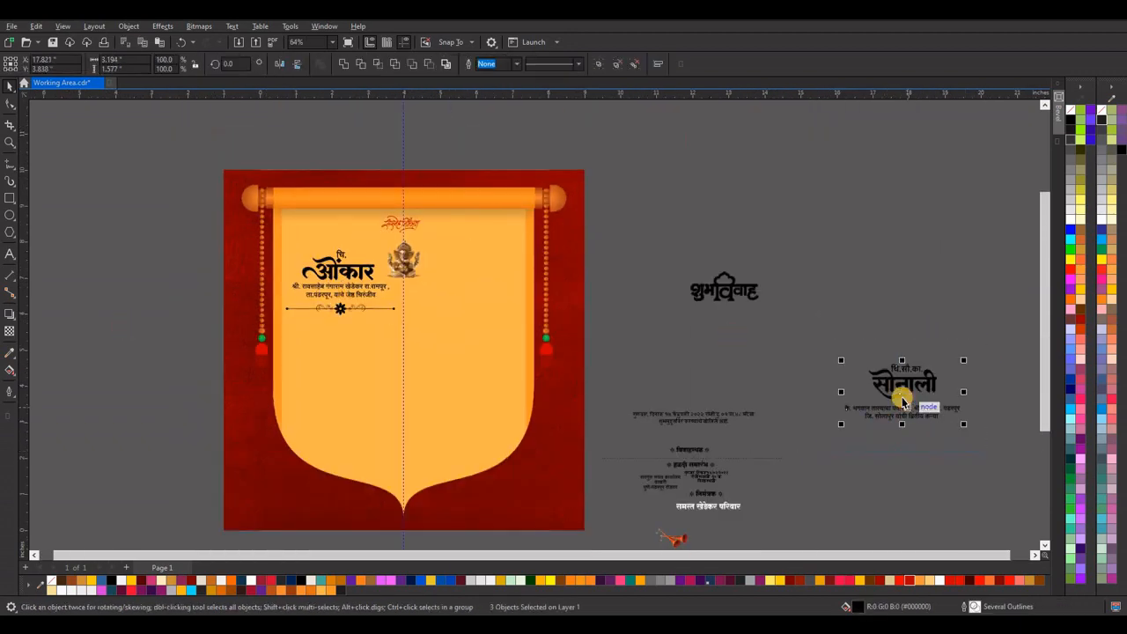
{"action": "left_click_drag", "start_coordinate": [590, 275], "coordinate": [467, 283]}
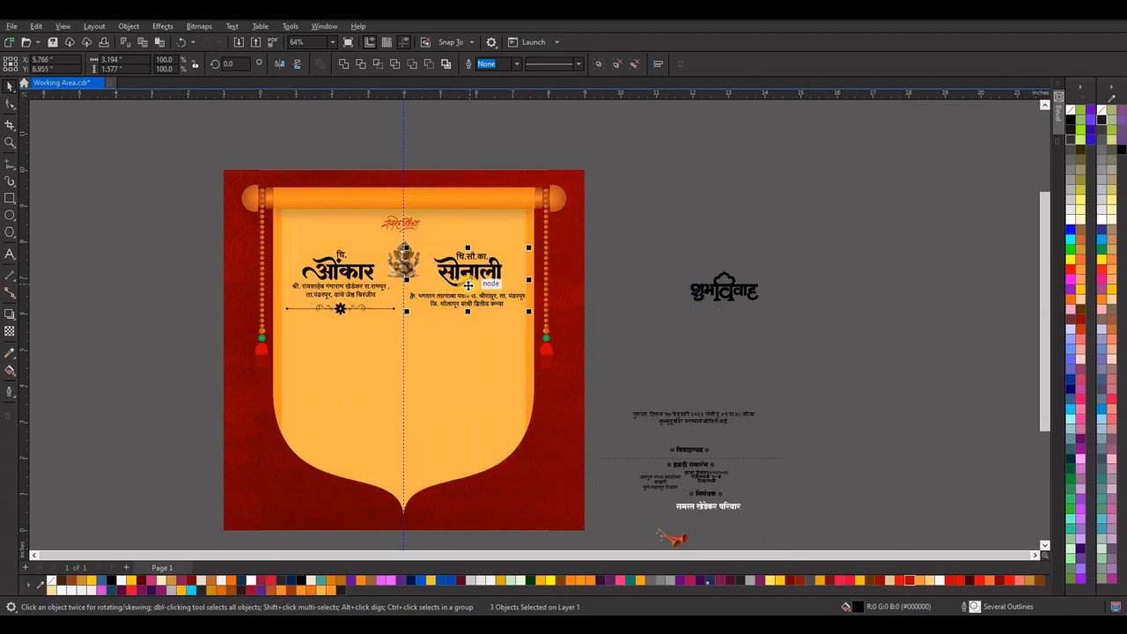
{"action": "scroll", "coordinate": [468, 283], "scroll_direction": "up", "scroll_amount": 1}
{"action": "key", "text": "Left"}
{"action": "key", "text": "Left"}
{"action": "key", "text": "Left"}
{"action": "key", "text": "Left"}
{"action": "key", "text": "Left"}
{"action": "key", "text": "Left"}
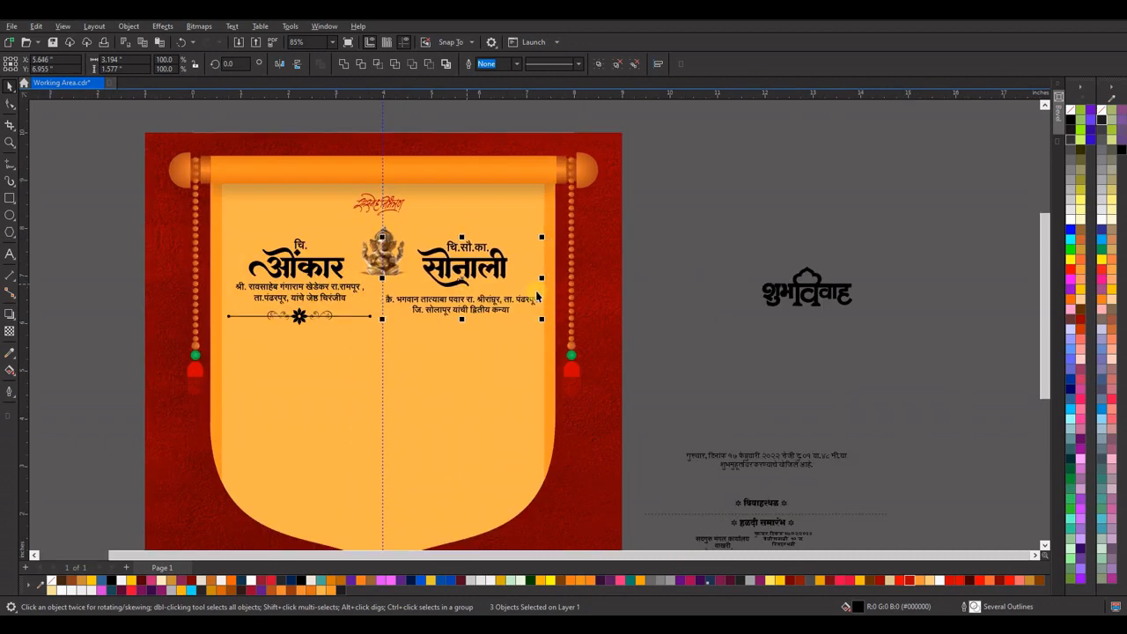
Move the groom's parent details and ornamental divider down until the details line up with the bride's parent details.
{"action": "left_click", "coordinate": [688, 264]}
{"action": "left_click_drag", "start_coordinate": [159, 282], "coordinate": [377, 347]}
{"action": "key", "text": "Down"}
{"action": "key", "text": "Down"}
{"action": "key", "text": "Down"}
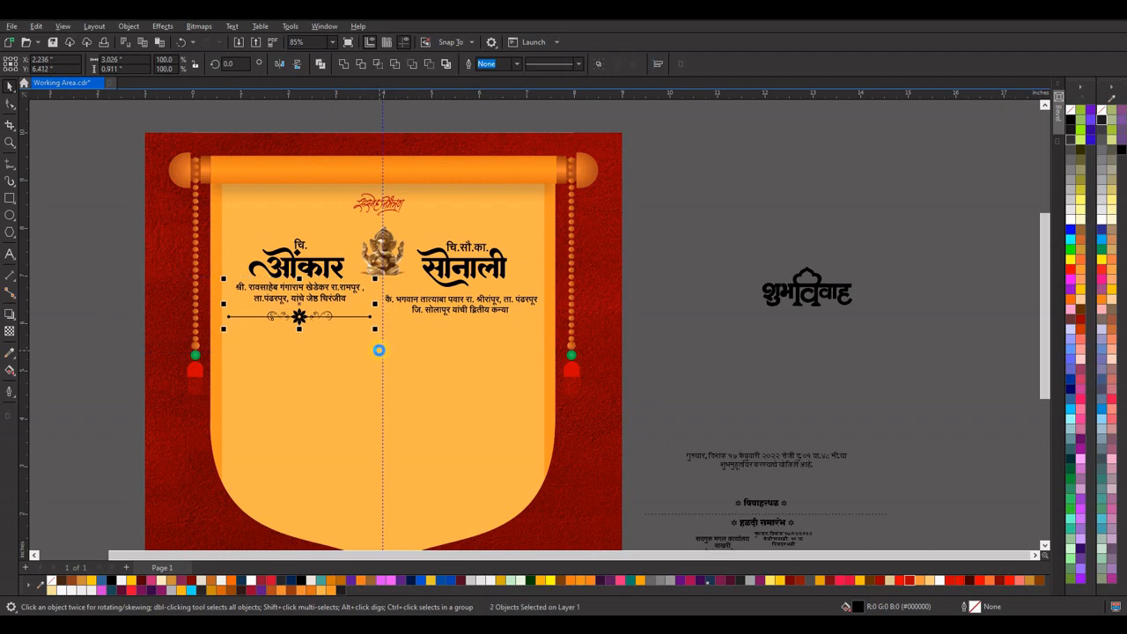
{"action": "key", "text": "Down"}
{"action": "left_click", "coordinate": [688, 272]}
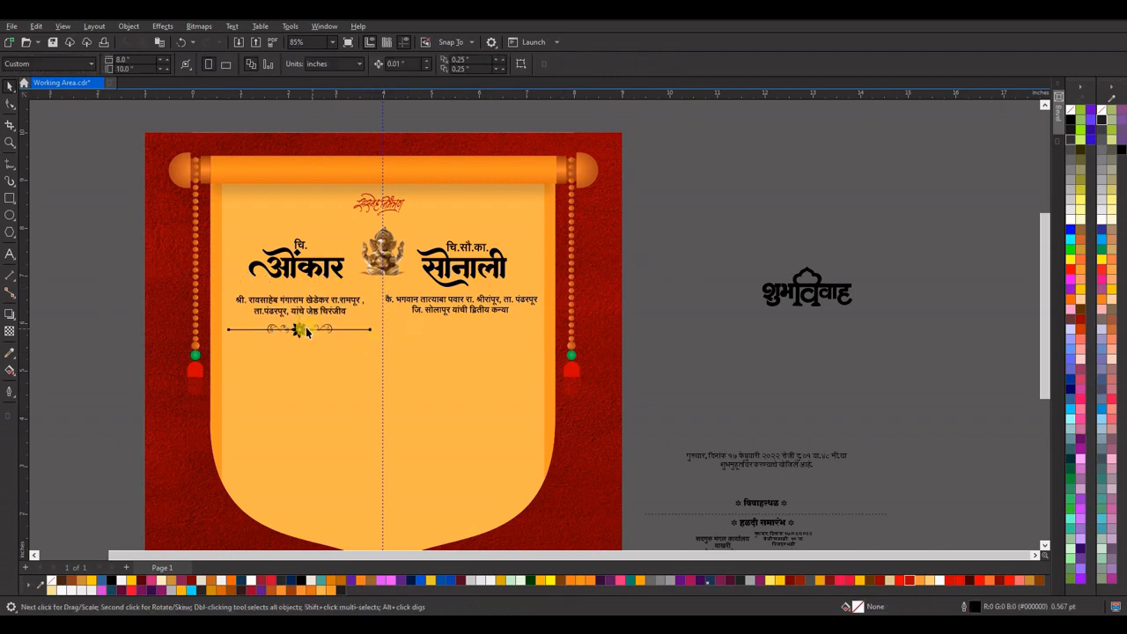
Shrink the ornamental divider, centre it under the groom's details and place a copy under the bride's details.
{"action": "left_click", "coordinate": [352, 330]}
{"action": "left_click_drag", "start_coordinate": [372, 342], "coordinate": [363, 341]}
{"action": "left_click_drag", "start_coordinate": [300, 324], "coordinate": [467, 325]}
{"action": "right_click", "coordinate": [468, 325]}
{"action": "left_click", "coordinate": [687, 300]}
Fill the bride's name lettering with a vertical gradient from dark maroon (#440000) at the base to red at the top.
{"action": "left_click", "coordinate": [464, 268]}
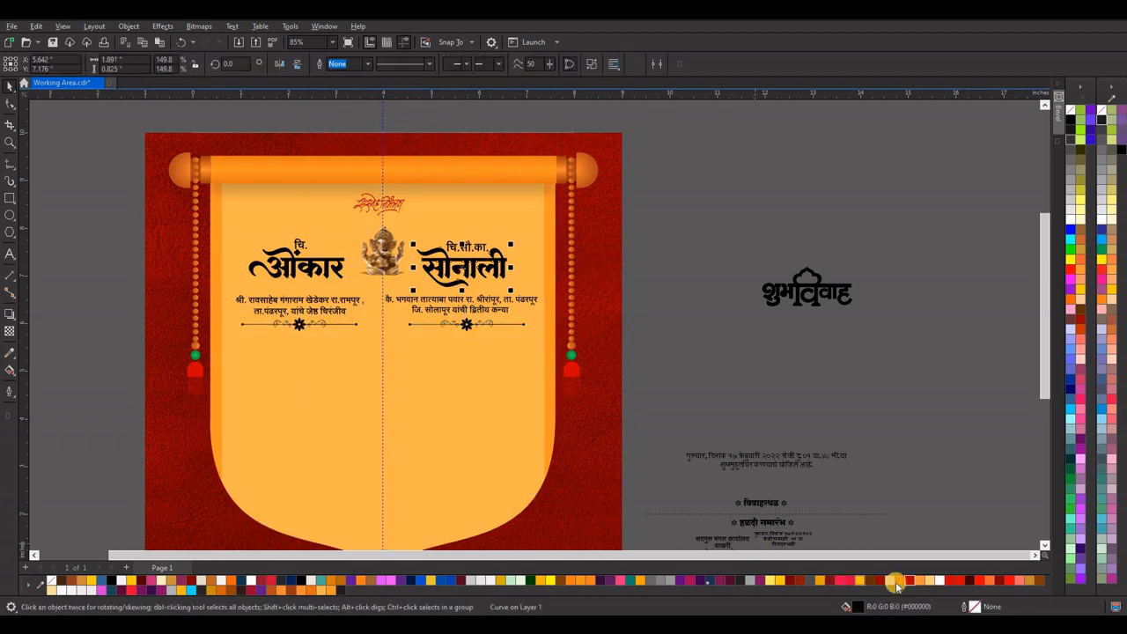
{"action": "left_click", "coordinate": [973, 581]}
{"action": "scroll", "coordinate": [475, 264], "scroll_direction": "up", "scroll_amount": 2}
{"action": "key", "text": "g"}
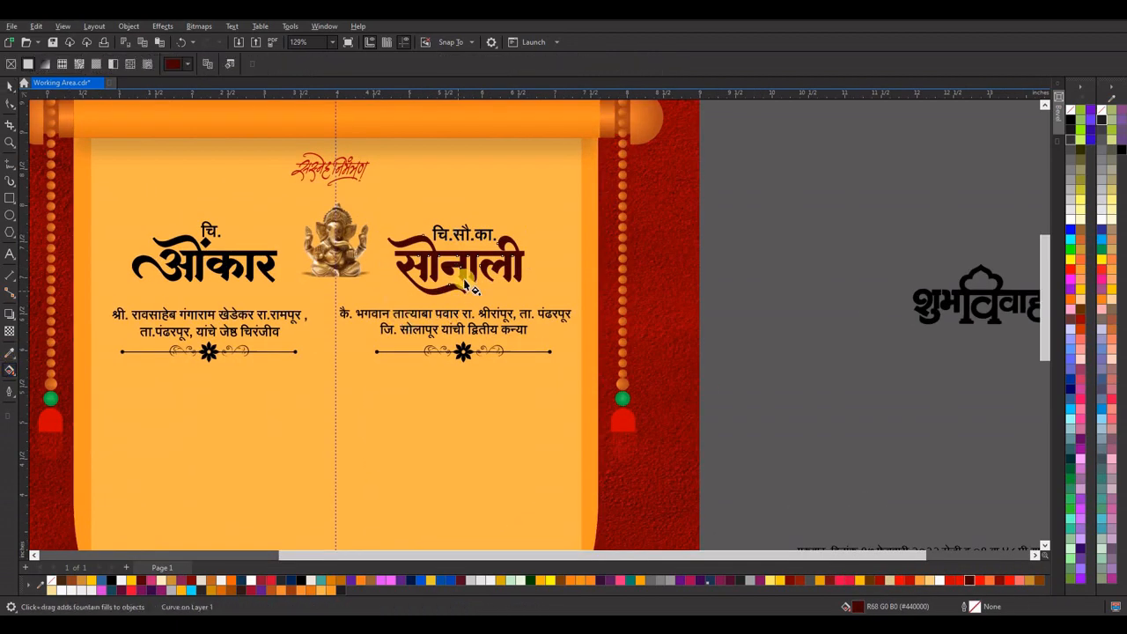
{"action": "left_click_drag", "start_coordinate": [467, 279], "coordinate": [466, 239]}
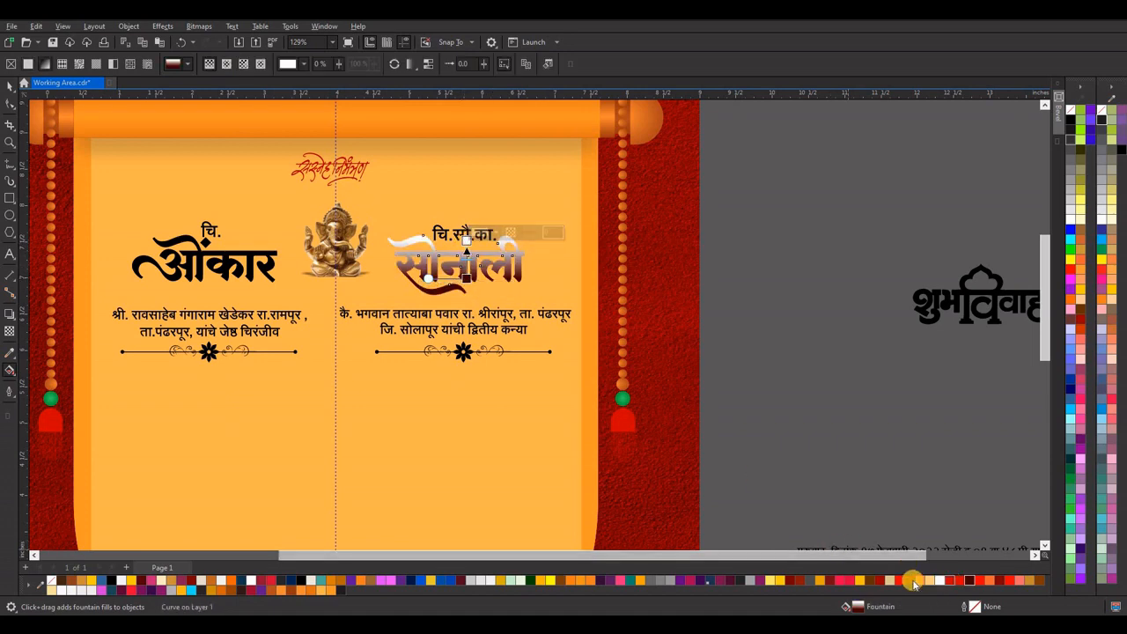
{"action": "left_click", "coordinate": [962, 581]}
{"action": "key", "text": "space"}
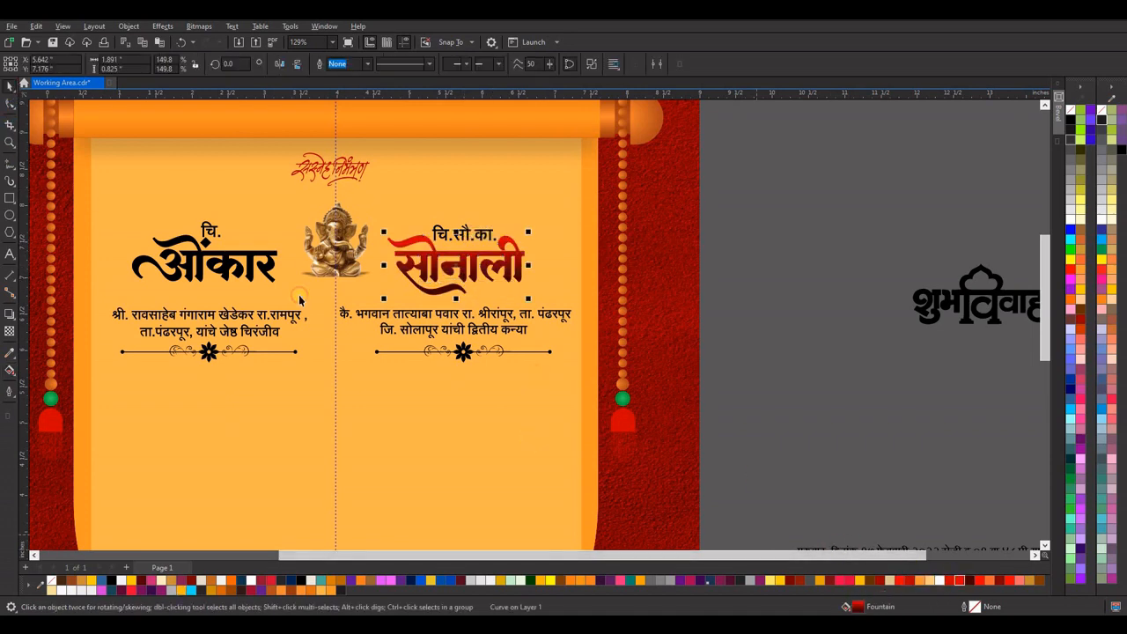
Copy the gradient fill from the bride's name to the groom's name and the flower ornaments of both dividers.
{"action": "left_click_drag", "start_coordinate": [249, 278], "coordinate": [250, 278]}
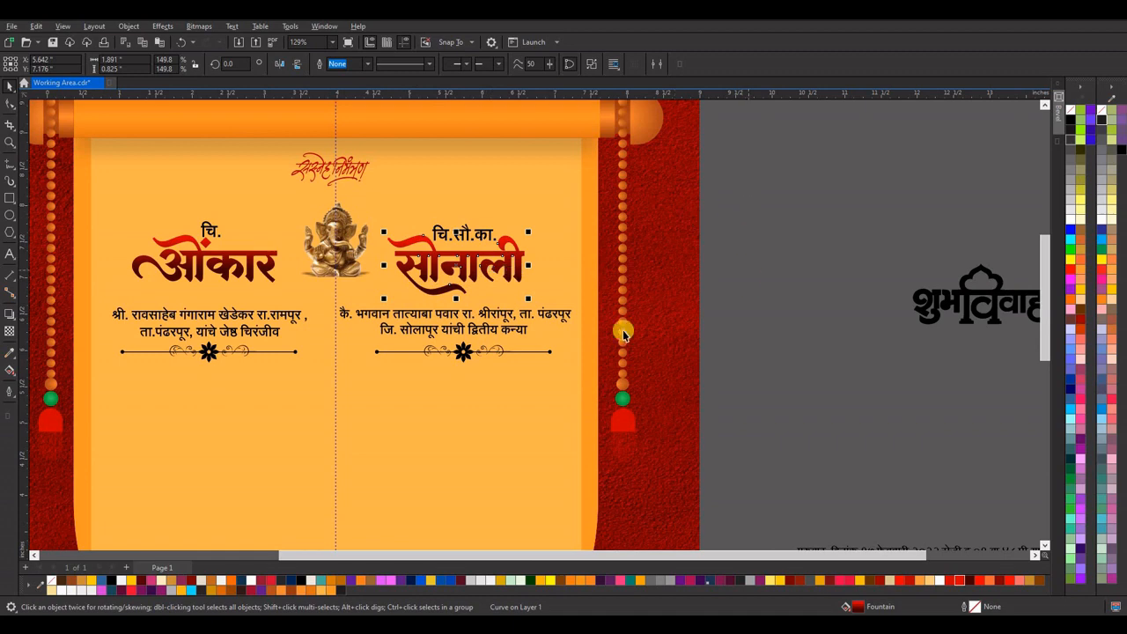
{"action": "left_click_drag", "start_coordinate": [466, 359], "coordinate": [467, 358]}
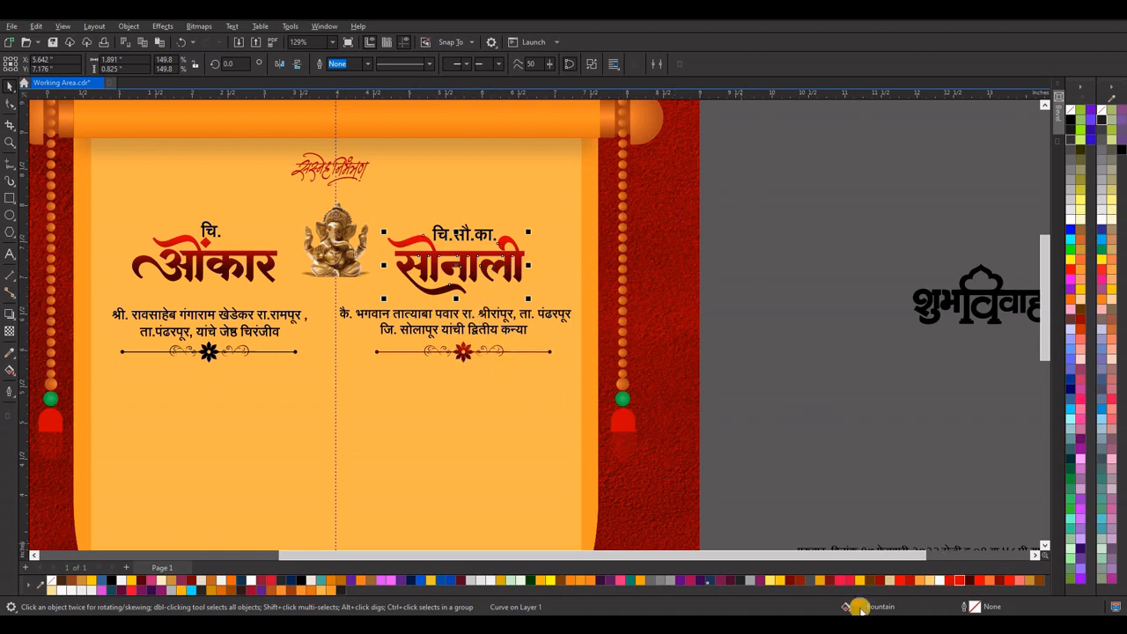
{"action": "left_click", "coordinate": [713, 354]}
Place the शुभविवाह lettering on the centre guideline below the dividers, enlarge it and fill it red.
{"action": "scroll", "coordinate": [521, 300], "scroll_direction": "down", "scroll_amount": 2}
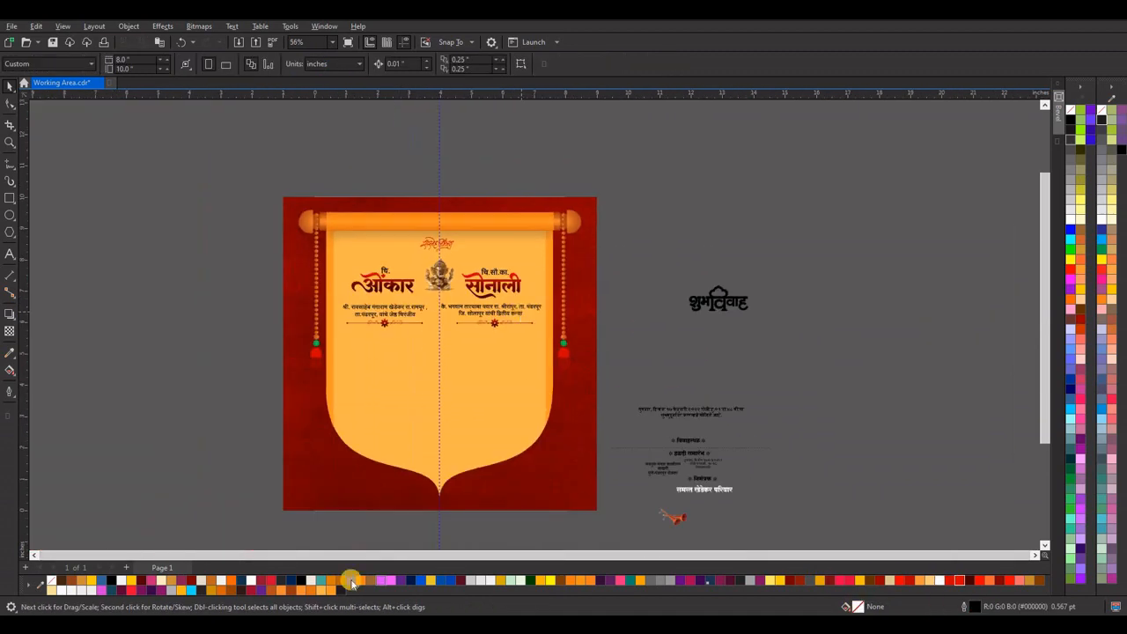
{"action": "left_click_drag", "start_coordinate": [723, 299], "coordinate": [442, 346]}
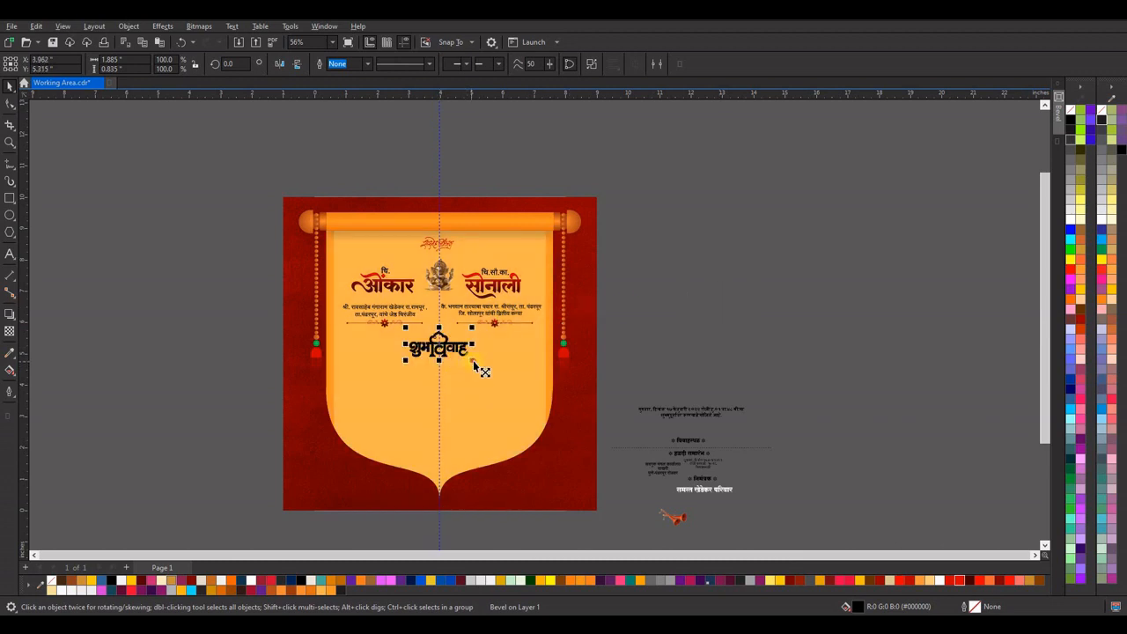
{"action": "left_click_drag", "start_coordinate": [492, 377], "coordinate": [514, 401]}
{"action": "left_click", "coordinate": [959, 580]}
{"action": "left_click", "coordinate": [710, 311]}
Place the dotted line below the wedding date text, and the विवाहस्थळ heading with its venue address beneath the line's left half.
{"action": "left_click", "coordinate": [703, 452]}
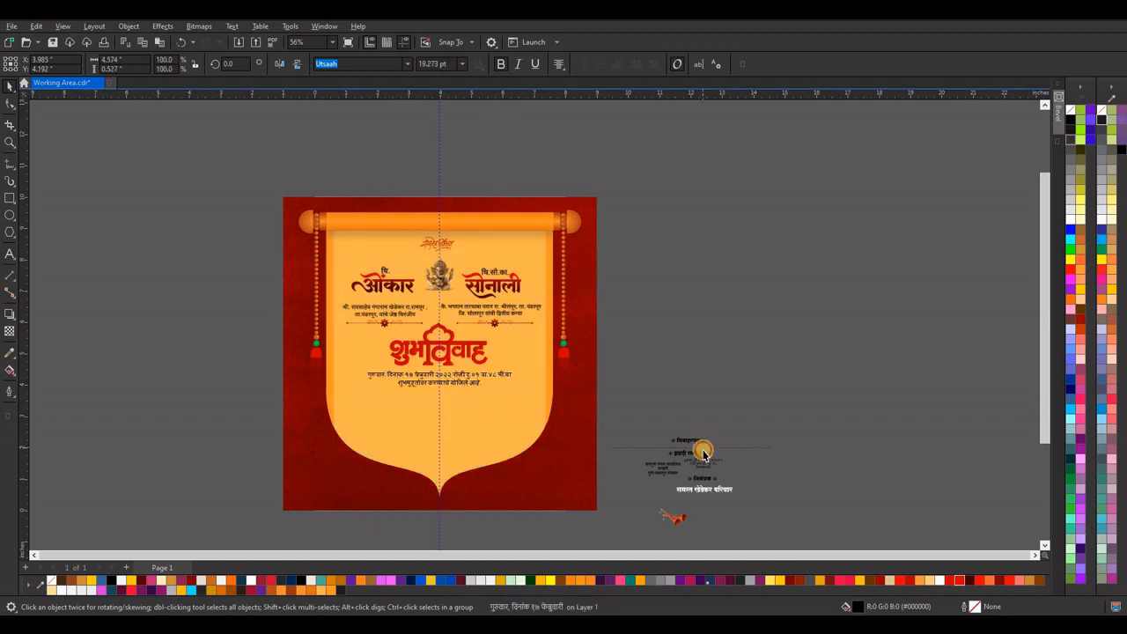
{"action": "left_click_drag", "start_coordinate": [703, 452], "coordinate": [452, 394]}
{"action": "left_click", "coordinate": [685, 442]}
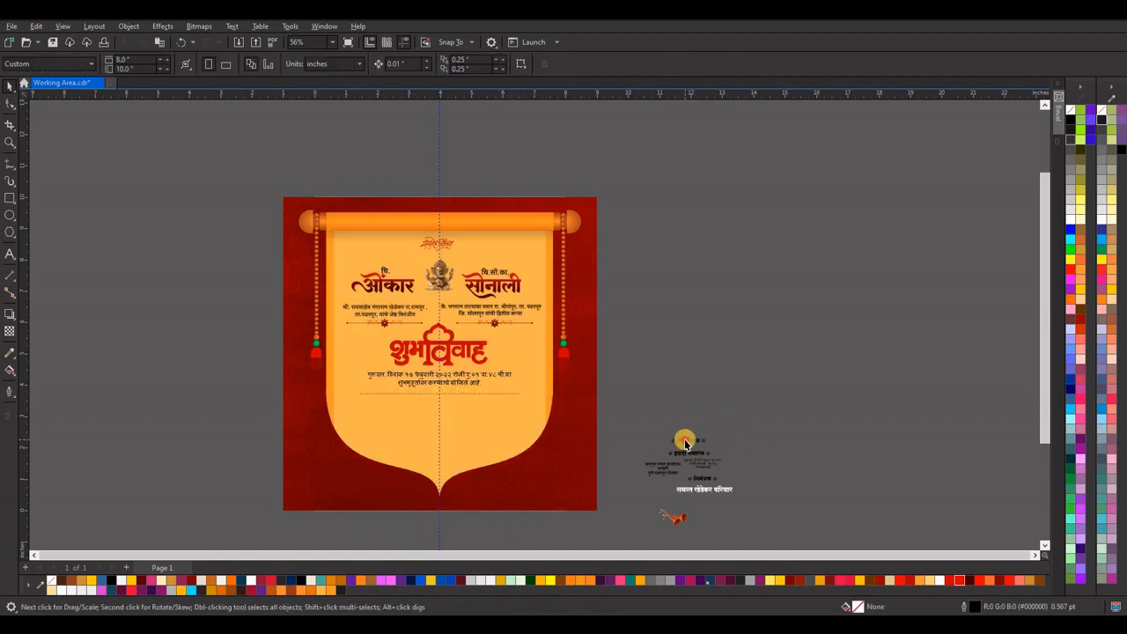
{"action": "left_click_drag", "start_coordinate": [685, 442], "coordinate": [430, 423]}
{"action": "left_click_drag", "start_coordinate": [659, 468], "coordinate": [395, 423]}
{"action": "scroll", "coordinate": [396, 422], "scroll_direction": "up", "scroll_amount": 3}
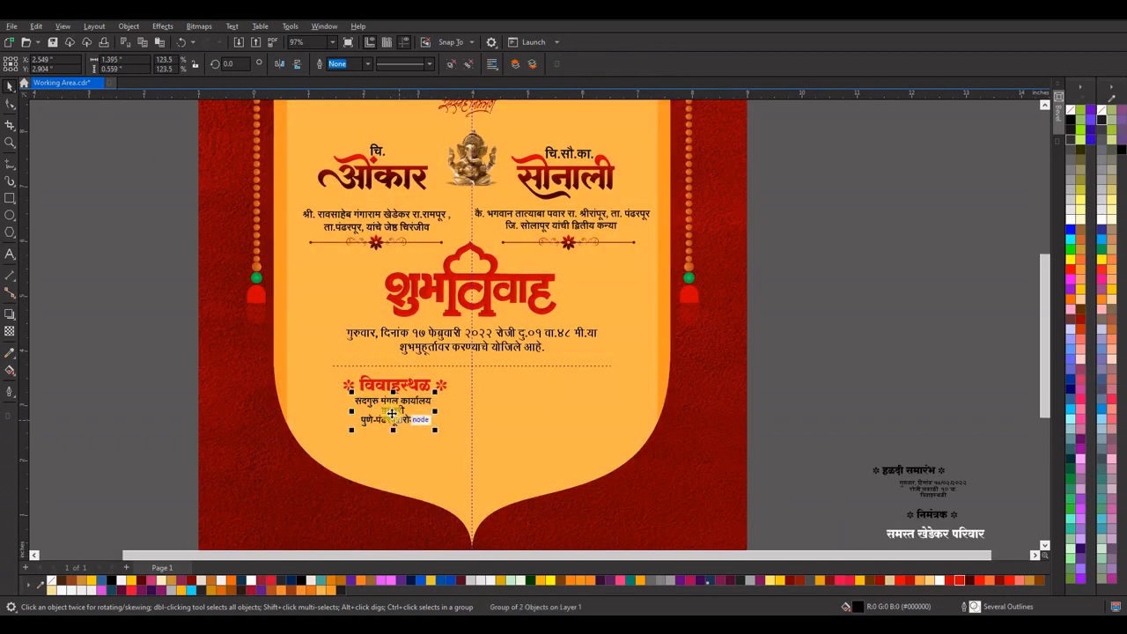
{"action": "key", "text": "Escape"}
Place the हळदी समारंभ heading beside the venue heading at about 2.16 inch wide, fill it red, and add its details beneath.
{"action": "scroll", "coordinate": [483, 358], "scroll_direction": "down", "scroll_amount": 2}
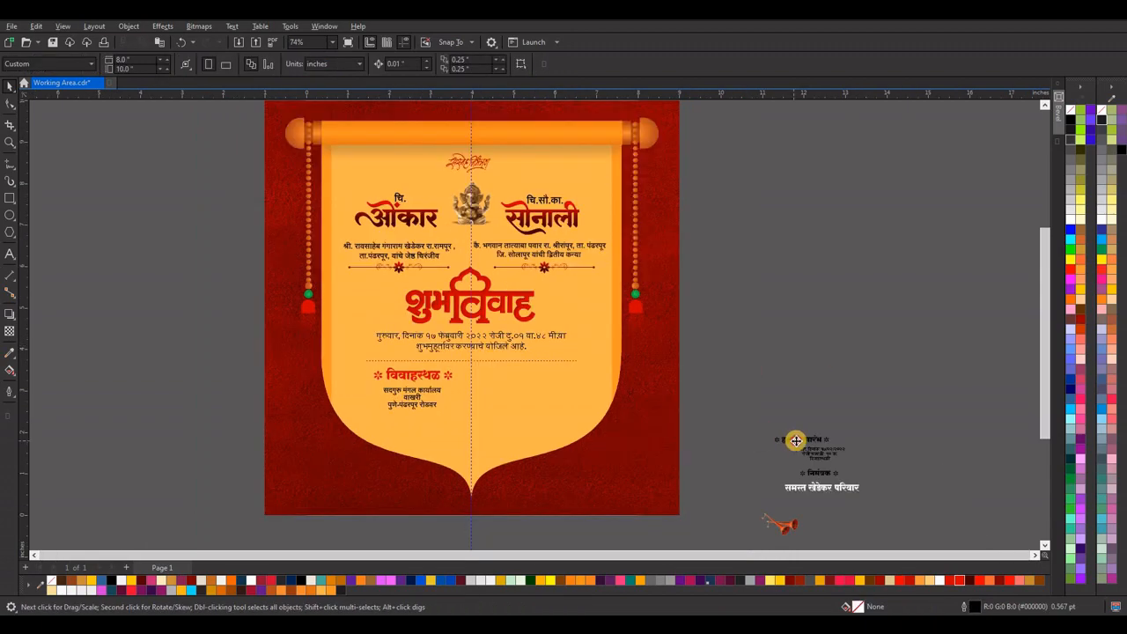
{"action": "left_click_drag", "start_coordinate": [796, 441], "coordinate": [552, 387]}
{"action": "scroll", "coordinate": [536, 372], "scroll_direction": "up", "scroll_amount": 2}
{"action": "left_click", "coordinate": [959, 581]}
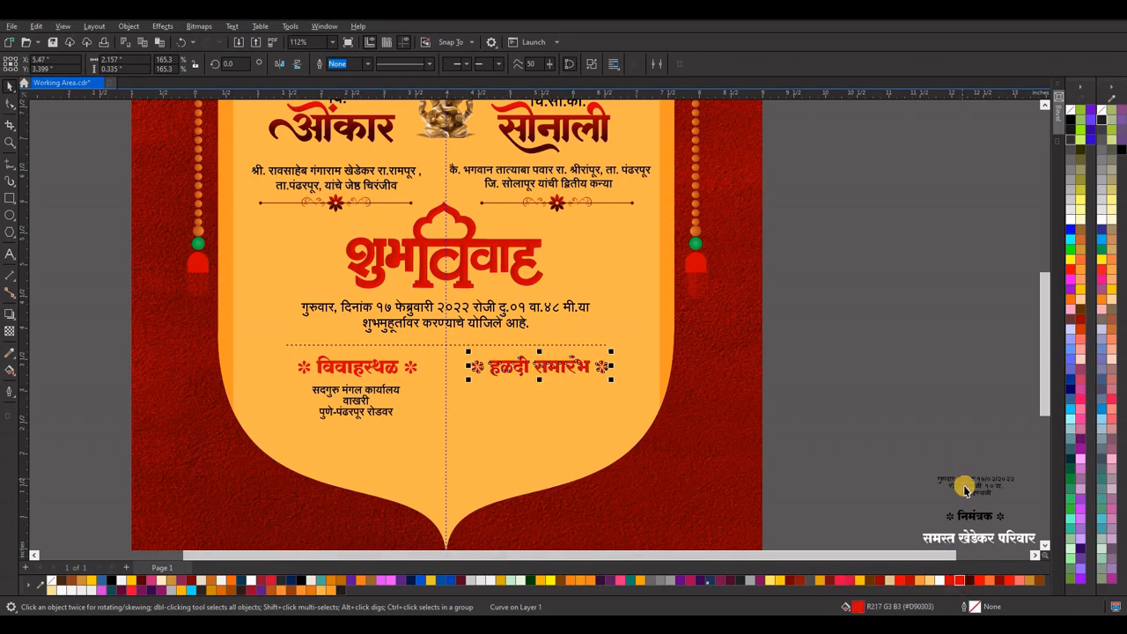
{"action": "left_click", "coordinate": [966, 489]}
{"action": "left_click_drag", "start_coordinate": [973, 484], "coordinate": [590, 398]}
{"action": "left_click", "coordinate": [884, 338]}
{"action": "scroll", "coordinate": [544, 323], "scroll_direction": "down", "scroll_amount": 1}
{"action": "left_click", "coordinate": [579, 381]}
Centre the निमंत्रक heading and the host family line near the scroll's lower point, and fill the family line dark maroon.
{"action": "left_click_drag", "start_coordinate": [825, 448], "coordinate": [511, 395]}
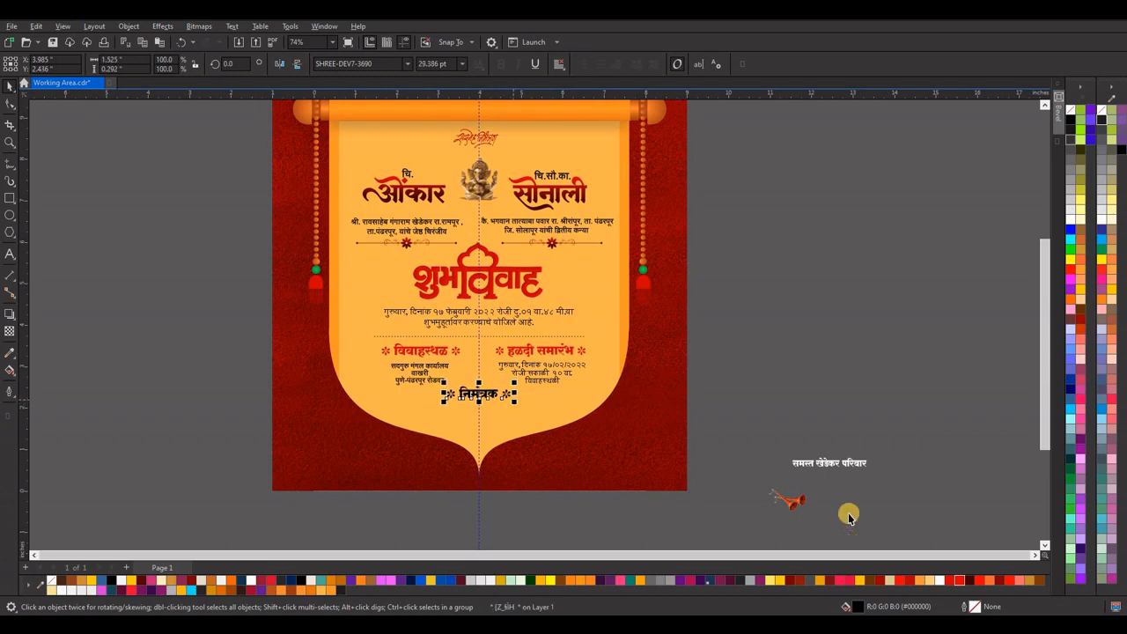
{"action": "left_click", "coordinate": [828, 462]}
{"action": "left_click_drag", "start_coordinate": [828, 462], "coordinate": [528, 428]}
{"action": "key", "text": "Down"}
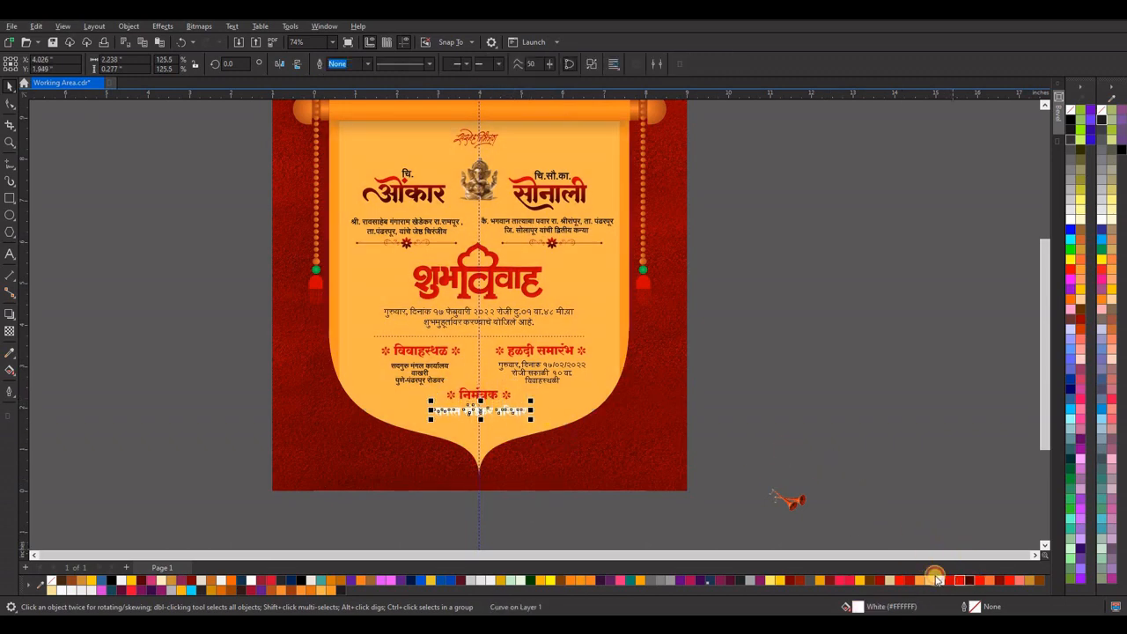
{"action": "left_click", "coordinate": [936, 579]}
{"action": "left_click", "coordinate": [753, 381]}
Recolour both parent detail blocks, the wedding date text and the haldi ceremony details dark maroon (#440000).
{"action": "left_click", "coordinate": [565, 229]}
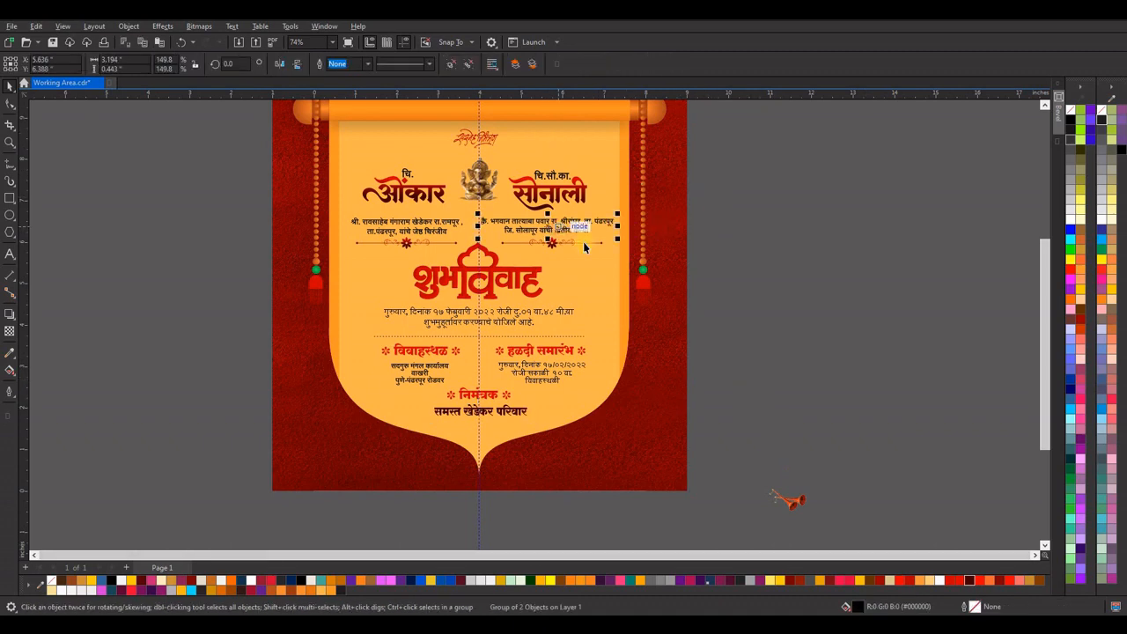
{"action": "left_click", "coordinate": [969, 580]}
{"action": "left_click", "coordinate": [437, 229]}
{"action": "left_click", "coordinate": [969, 580]}
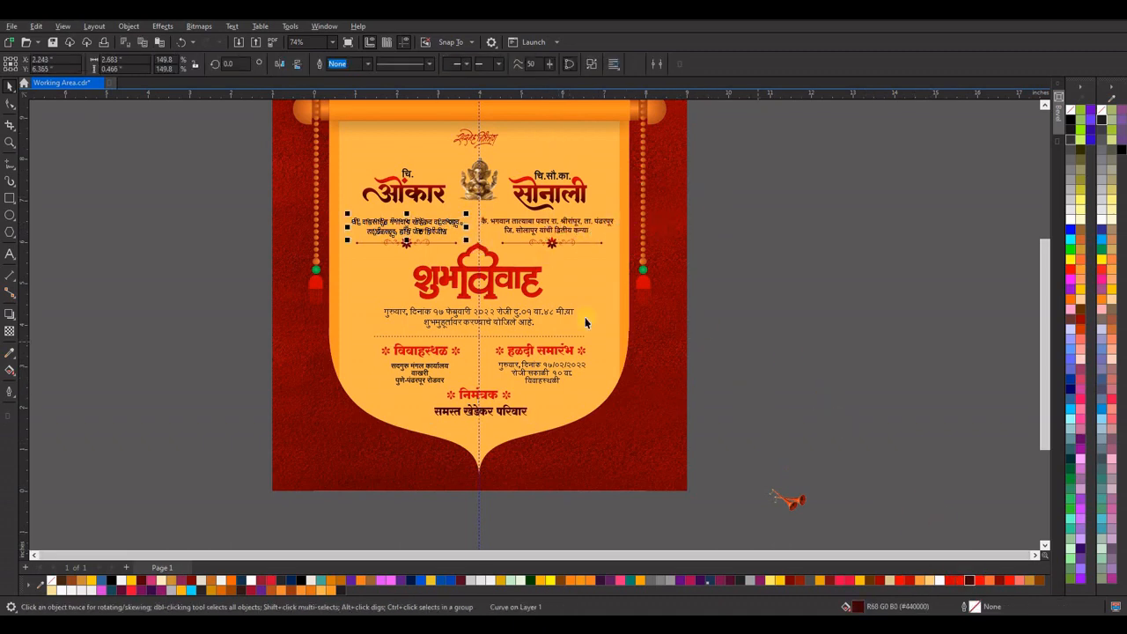
{"action": "left_click", "coordinate": [523, 321]}
{"action": "left_click", "coordinate": [545, 378]}
{"action": "left_click", "coordinate": [969, 580]}
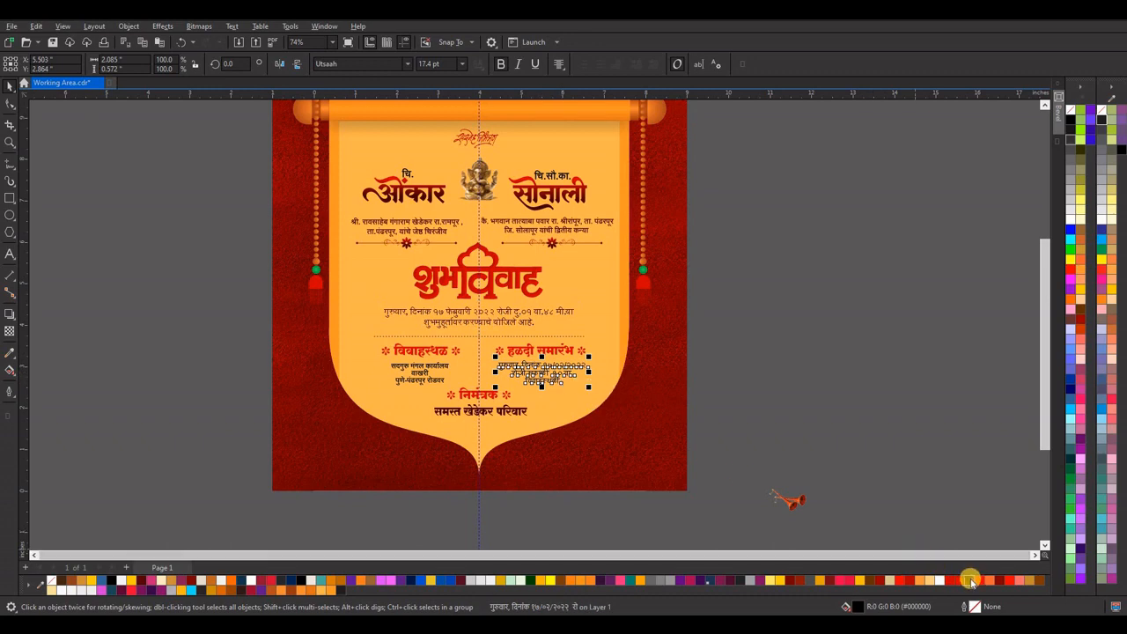
Place the shehnai image to the right of the शुभविवाह lettering and a horizontally mirrored copy to its left.
{"action": "left_click_drag", "start_coordinate": [790, 499], "coordinate": [613, 318]}
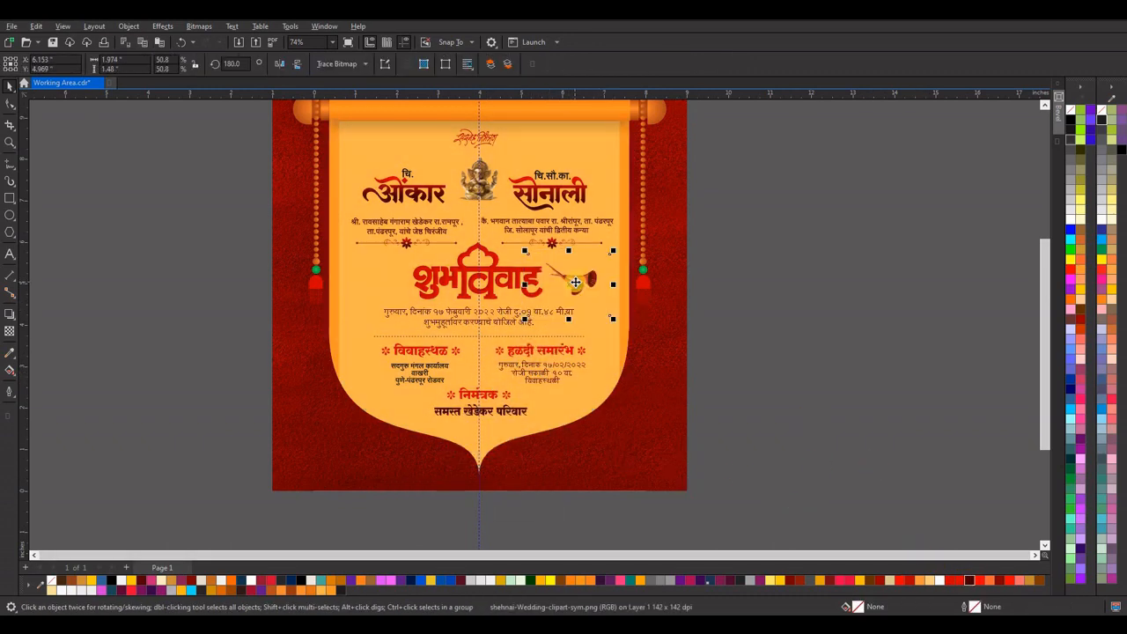
{"action": "left_click_drag", "start_coordinate": [582, 282], "coordinate": [393, 284]}
{"action": "right_click", "coordinate": [392, 283]}
{"action": "left_click", "coordinate": [278, 64]}
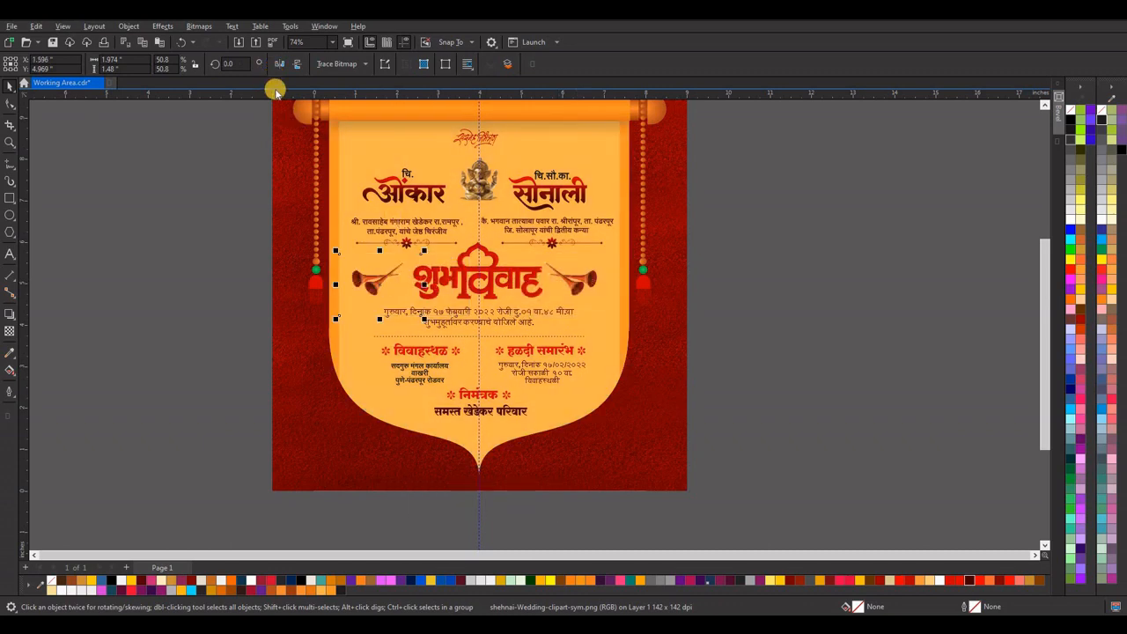
{"action": "key", "text": "Right"}
{"action": "key", "text": "Right"}
{"action": "key", "text": "Right"}
{"action": "key", "text": "Right"}
{"action": "key", "text": "Right"}
{"action": "key", "text": "Right"}
{"action": "key", "text": "Right"}
{"action": "key", "text": "Right"}
{"action": "left_click", "coordinate": [813, 306]}
Check the whole invitation layout and save the document.
{"action": "scroll", "coordinate": [559, 338], "scroll_direction": "down", "scroll_amount": 4}
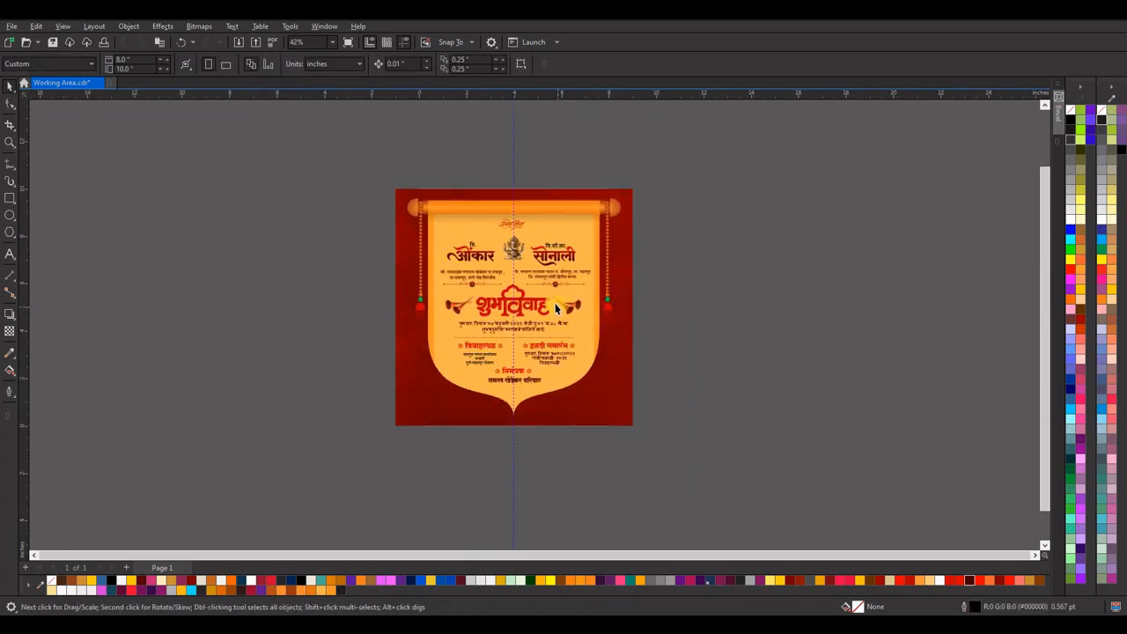
{"action": "scroll", "coordinate": [559, 308], "scroll_direction": "up", "scroll_amount": 3}
{"action": "scroll", "coordinate": [511, 286], "scroll_direction": "down", "scroll_amount": 3}
{"action": "scroll", "coordinate": [537, 288], "scroll_direction": "up", "scroll_amount": 2}
{"action": "scroll", "coordinate": [538, 291], "scroll_direction": "down", "scroll_amount": 1}
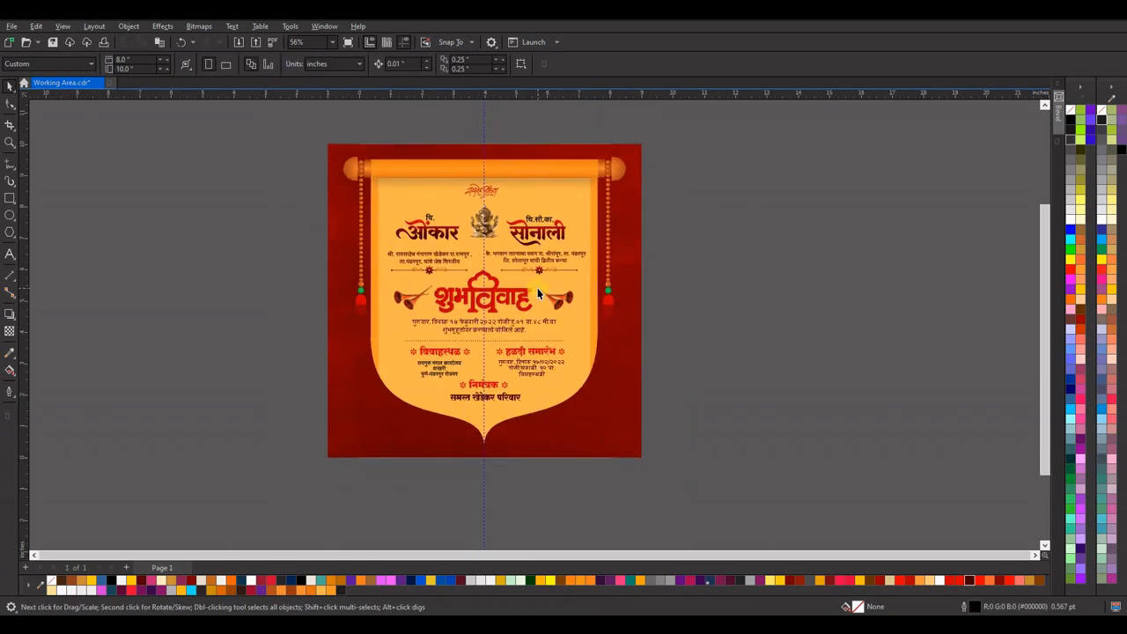
{"action": "key", "text": "ctrl+s"}
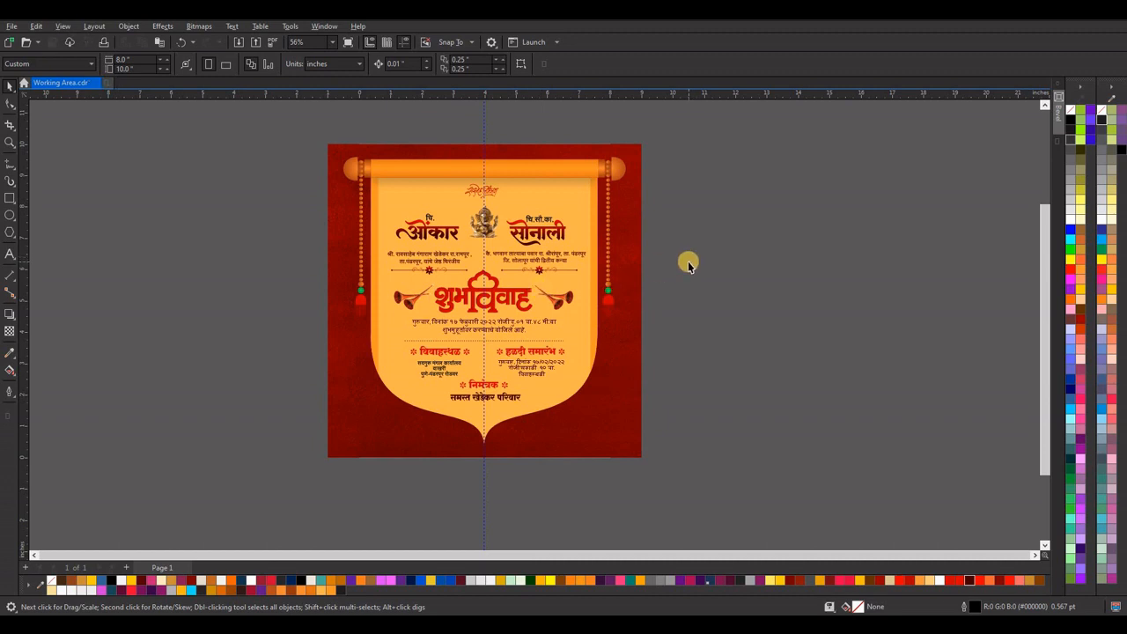